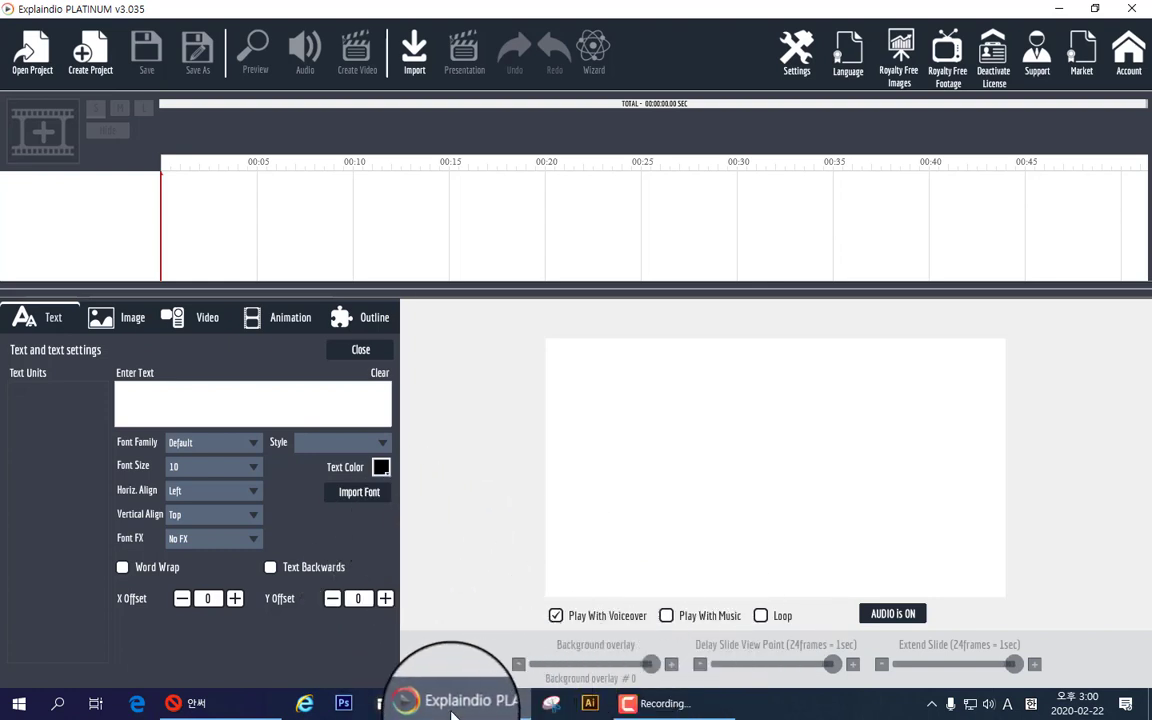
click(769, 520)
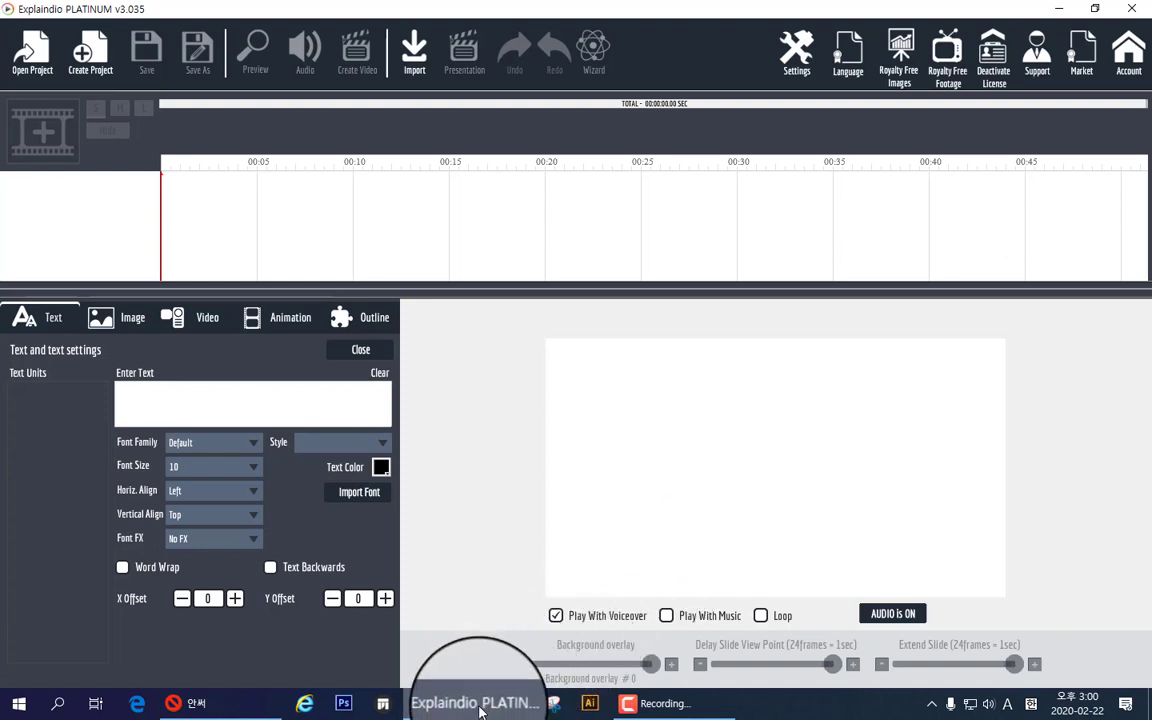
mouse_move(478, 698)
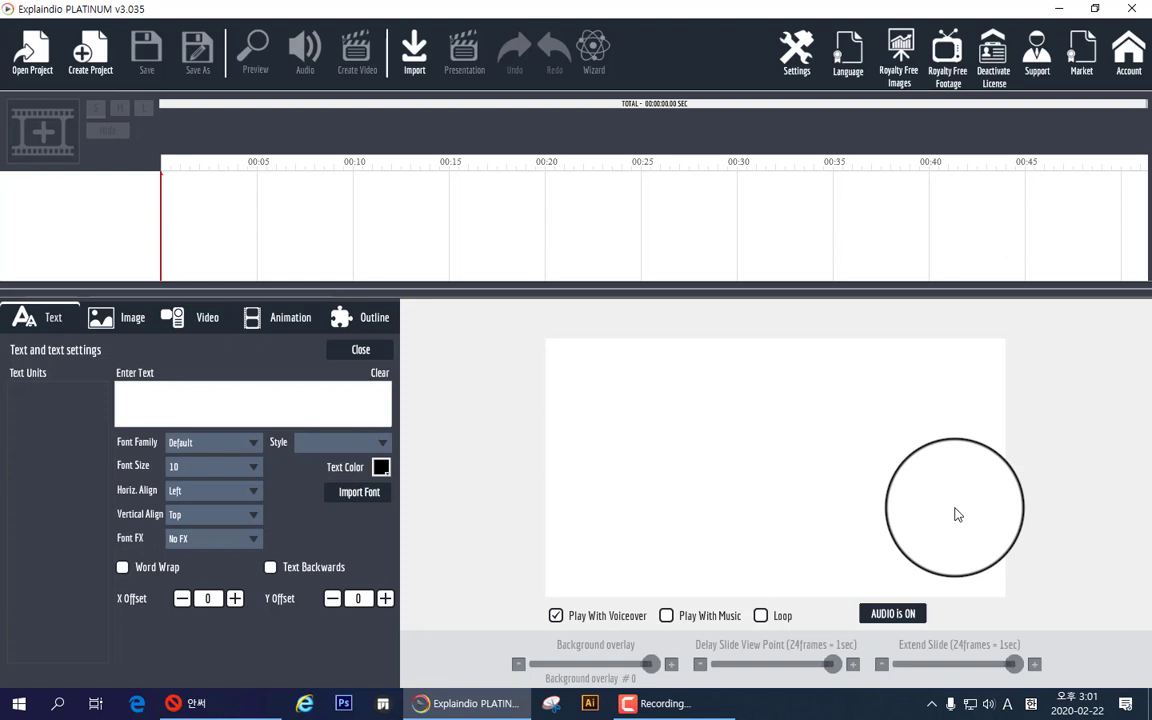
drag(955, 514, 957, 514)
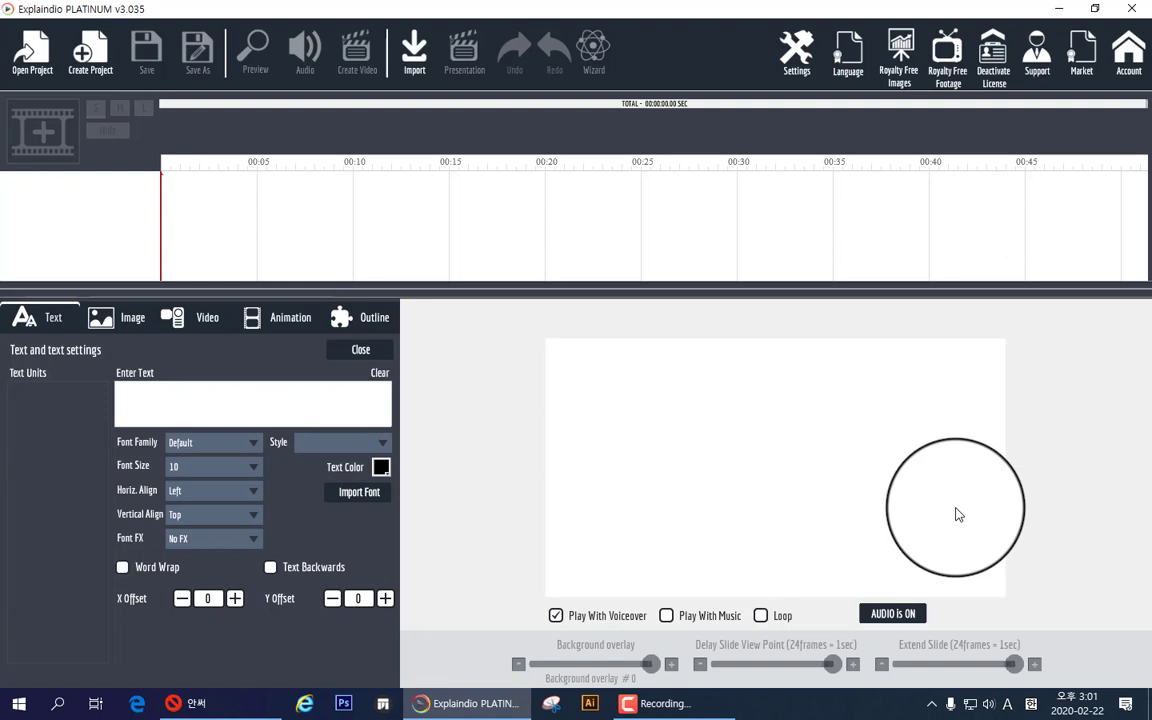
drag(957, 515, 957, 514)
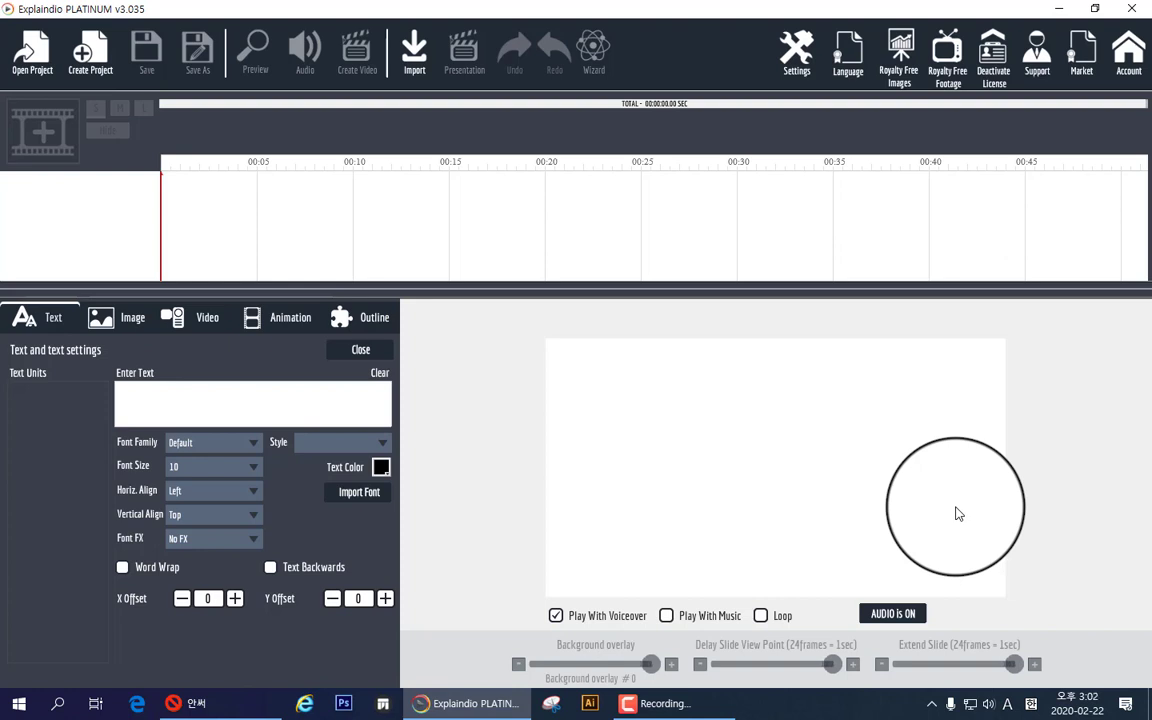
drag(956, 513, 967, 448)
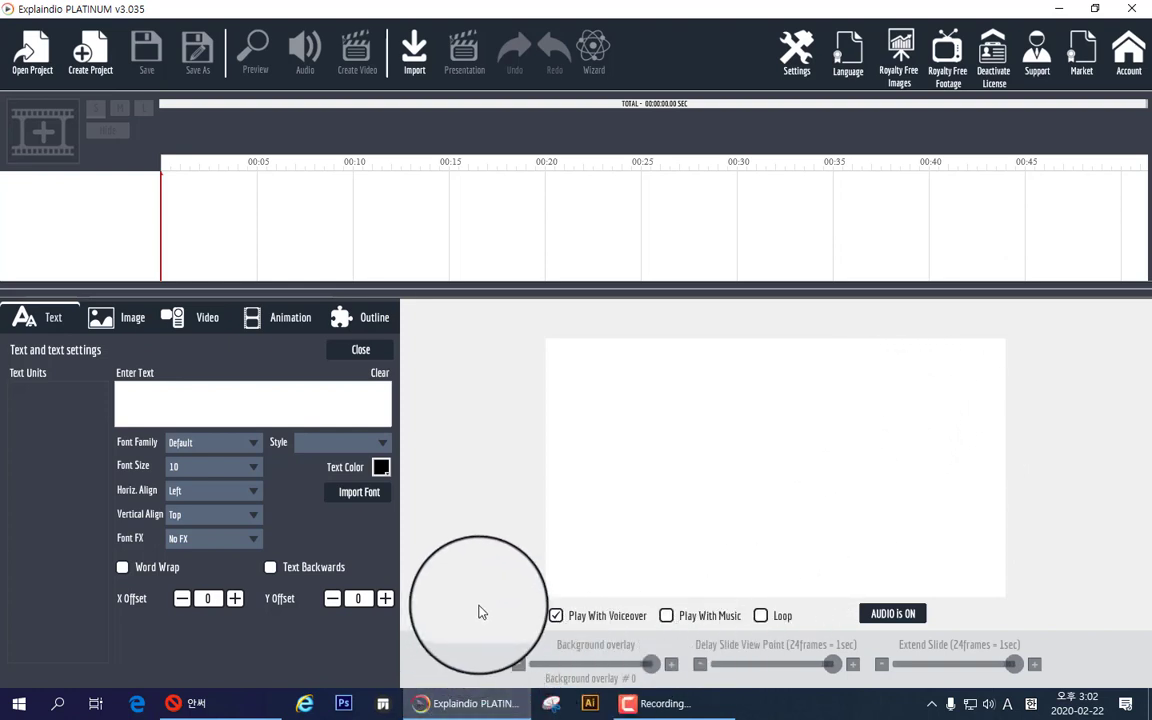
click(556, 615)
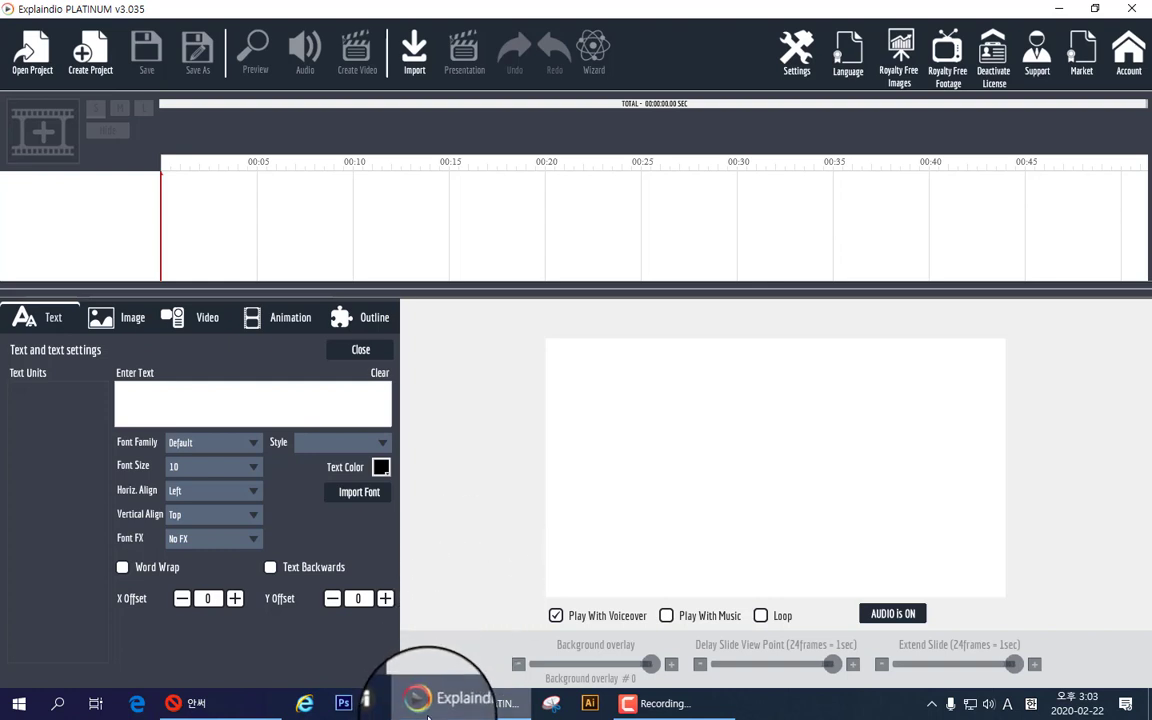
mouse_move(427, 714)
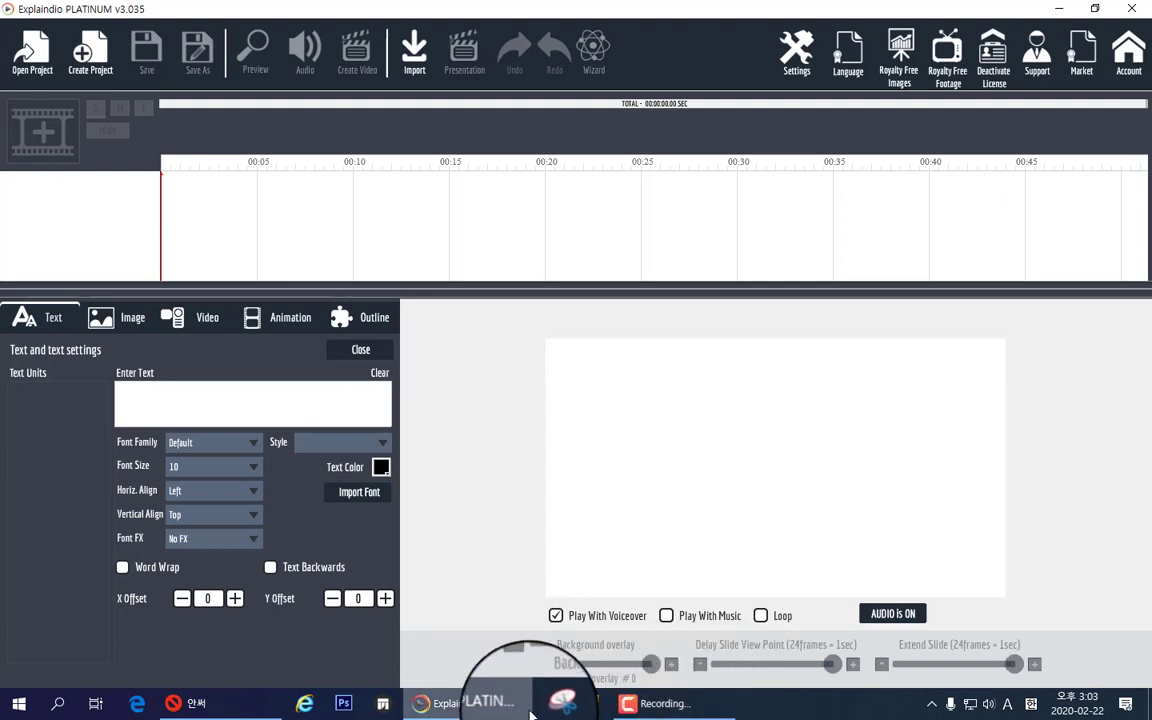
mouse_move(488, 712)
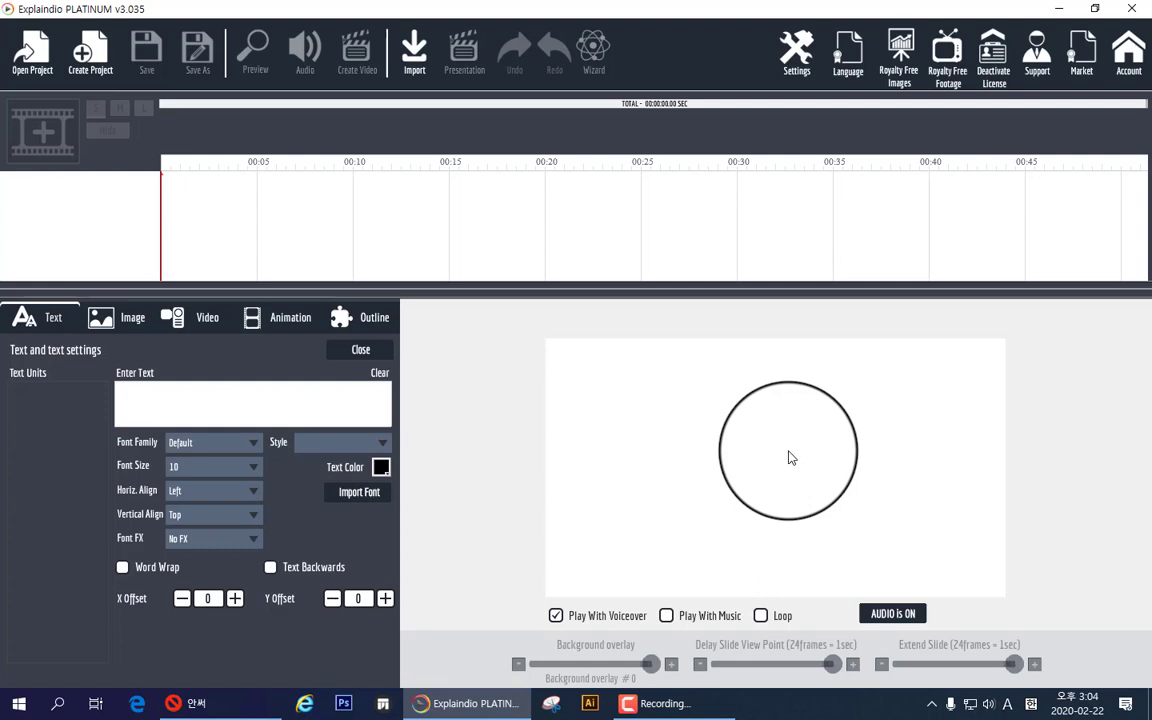
drag(790, 457, 790, 427)
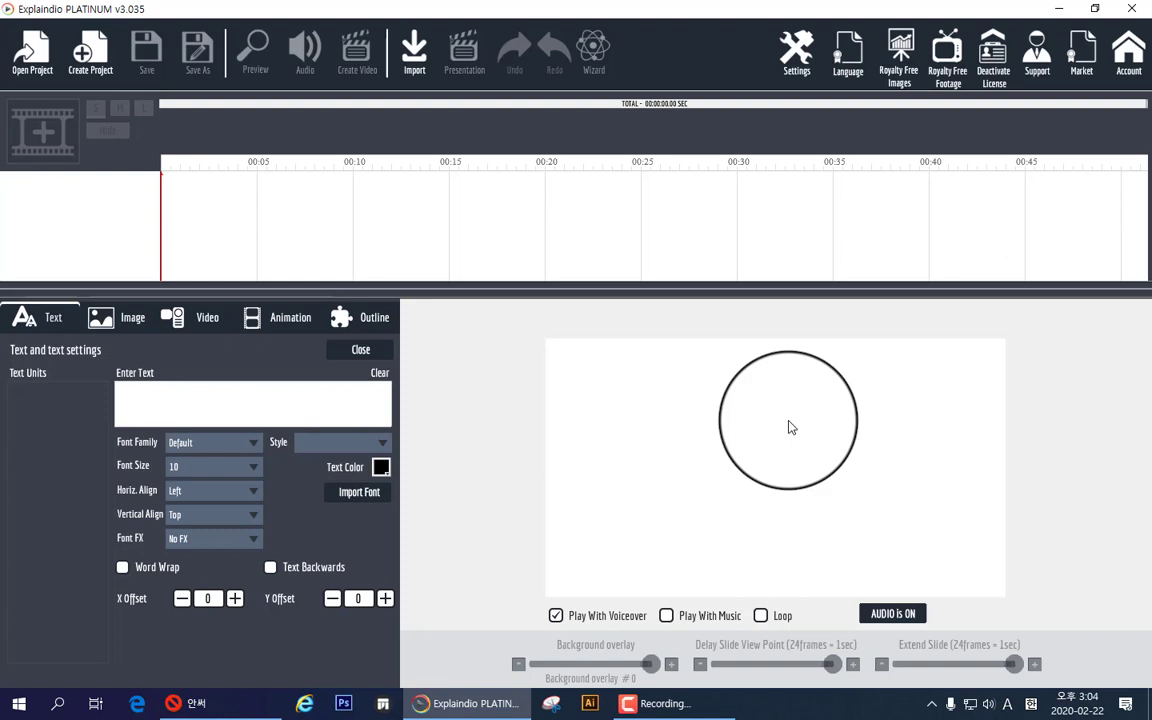
Step: Launch Adobe Illustrator, view its version information, and dismiss the information window
click(590, 705)
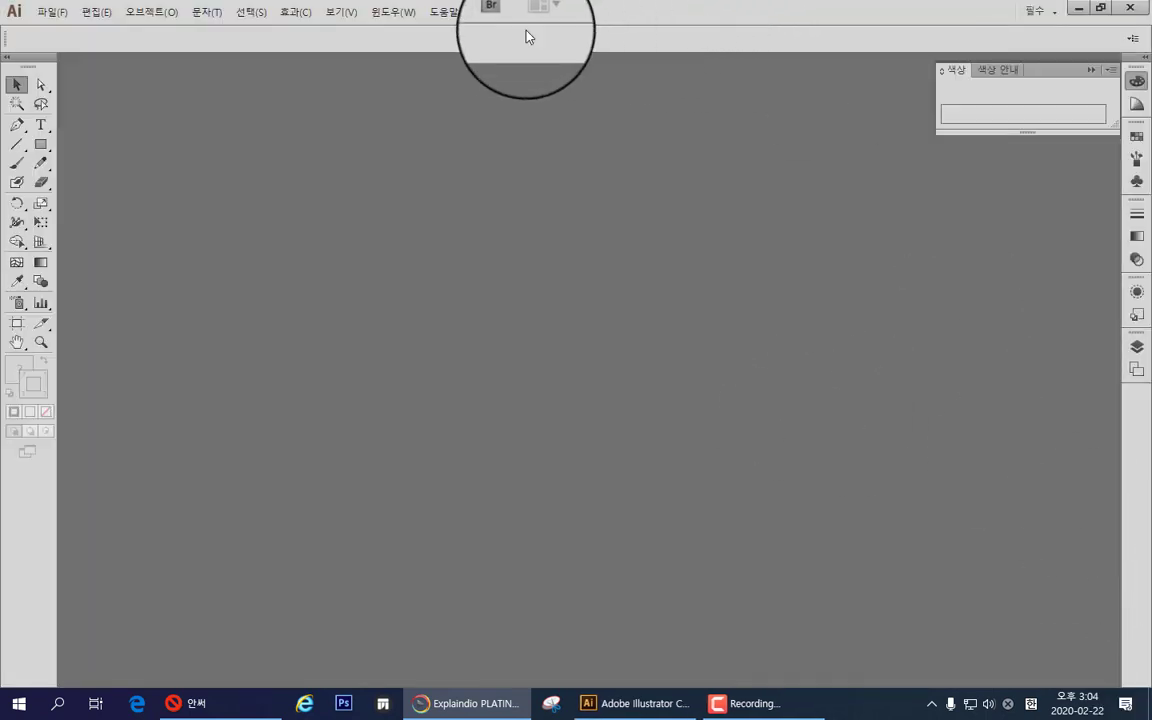
click(441, 14)
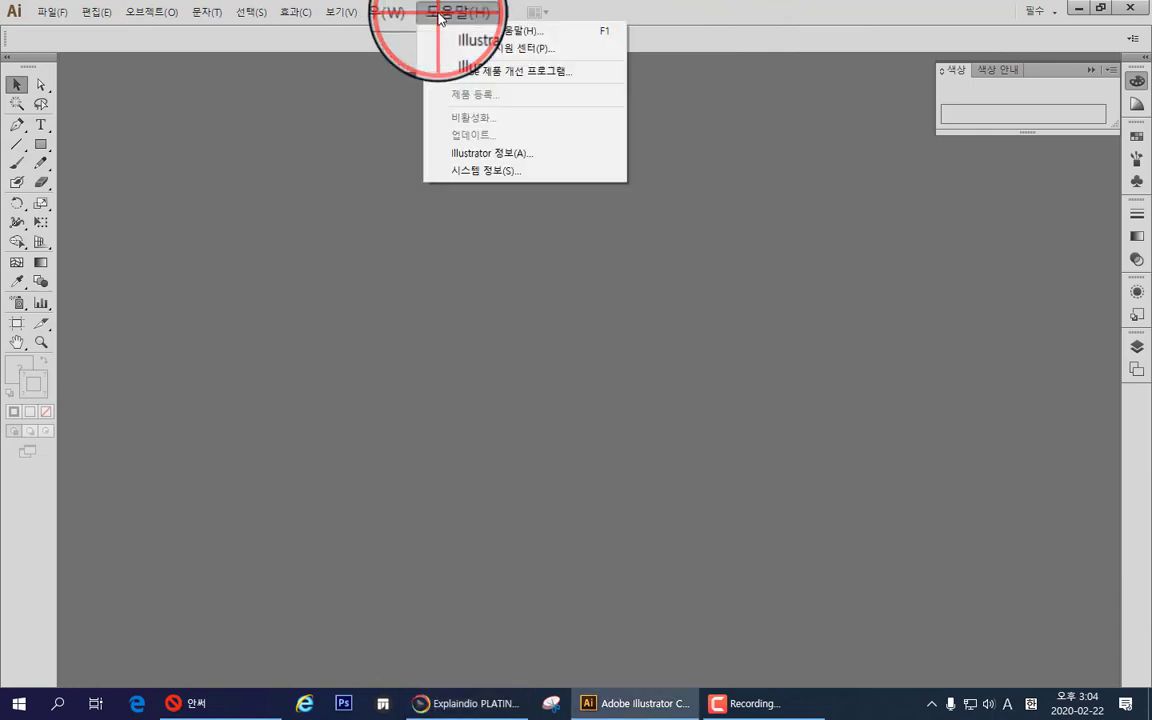
click(445, 153)
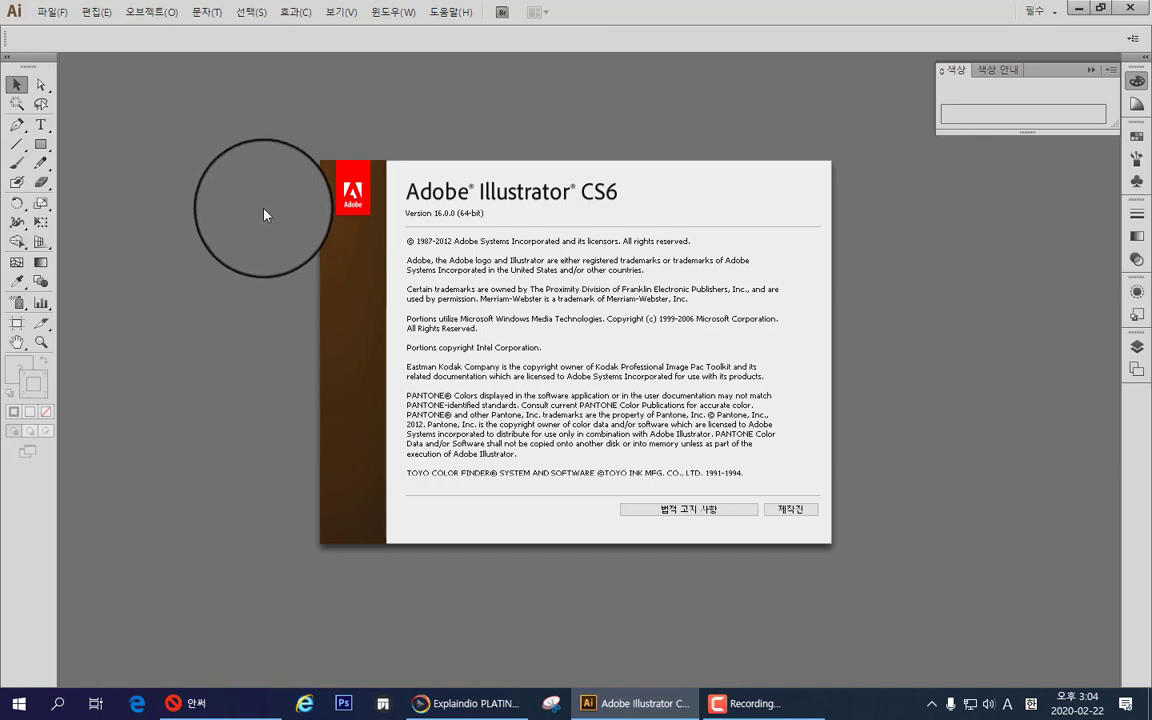
click(501, 346)
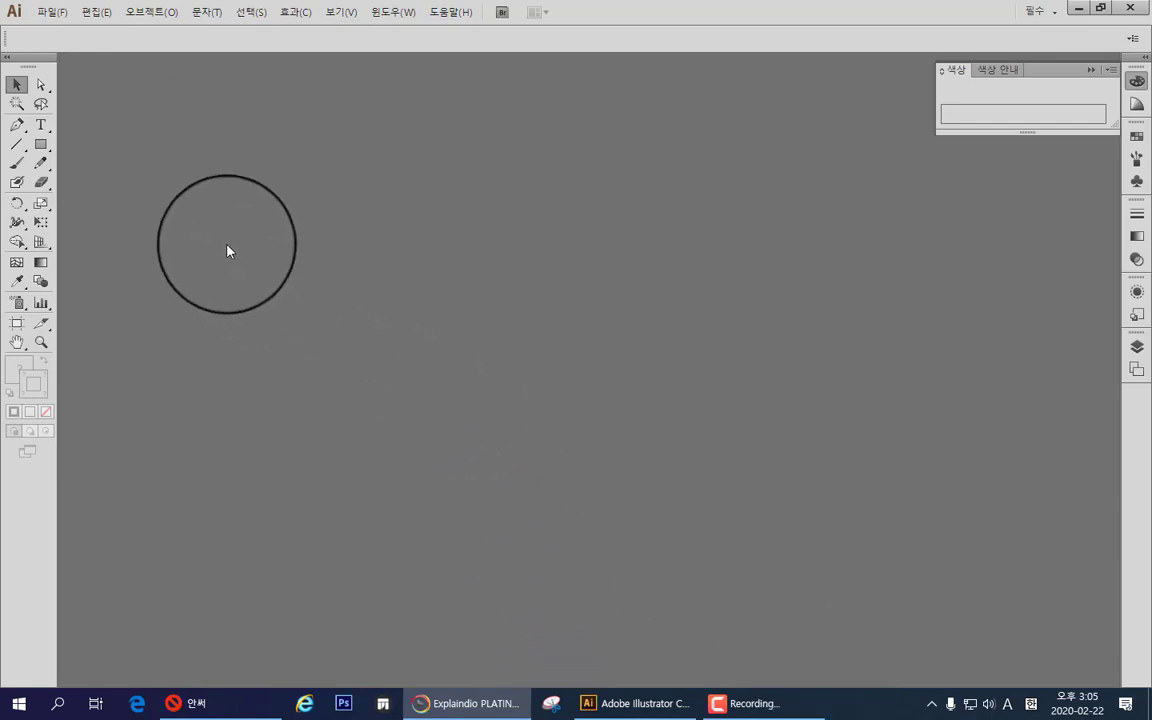
Step: Create a new single-artboard A4 print document, 210 x 297 mm, in portrait orientation
click(62, 14)
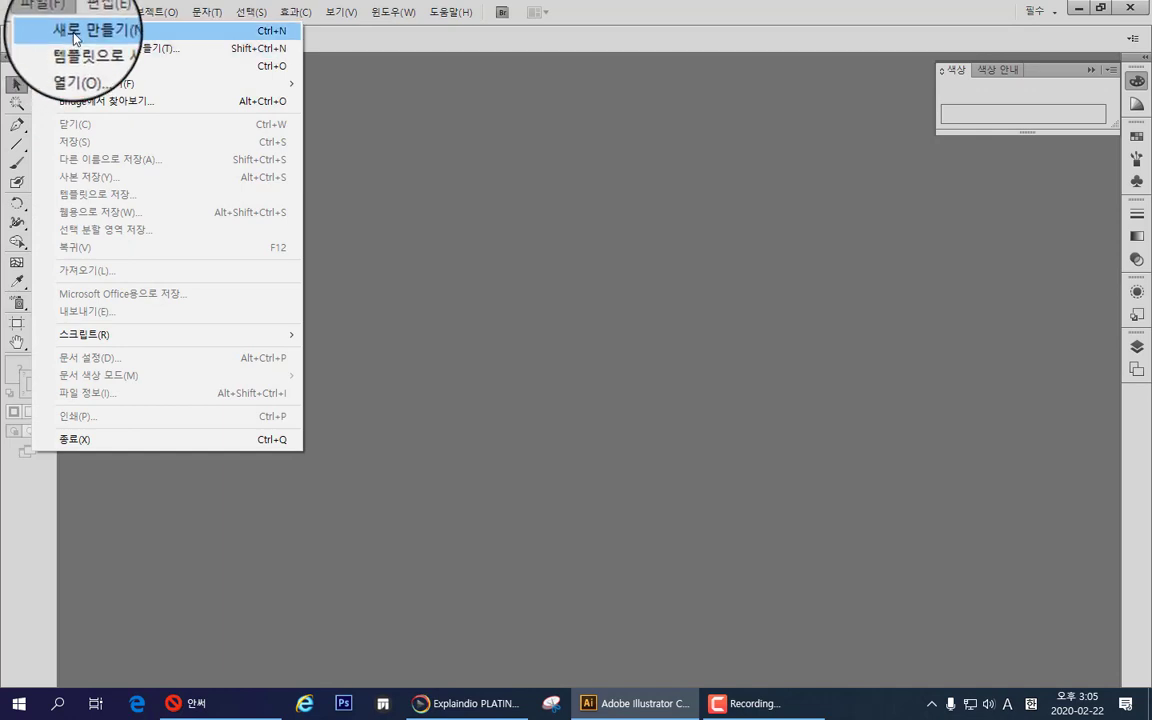
click(70, 33)
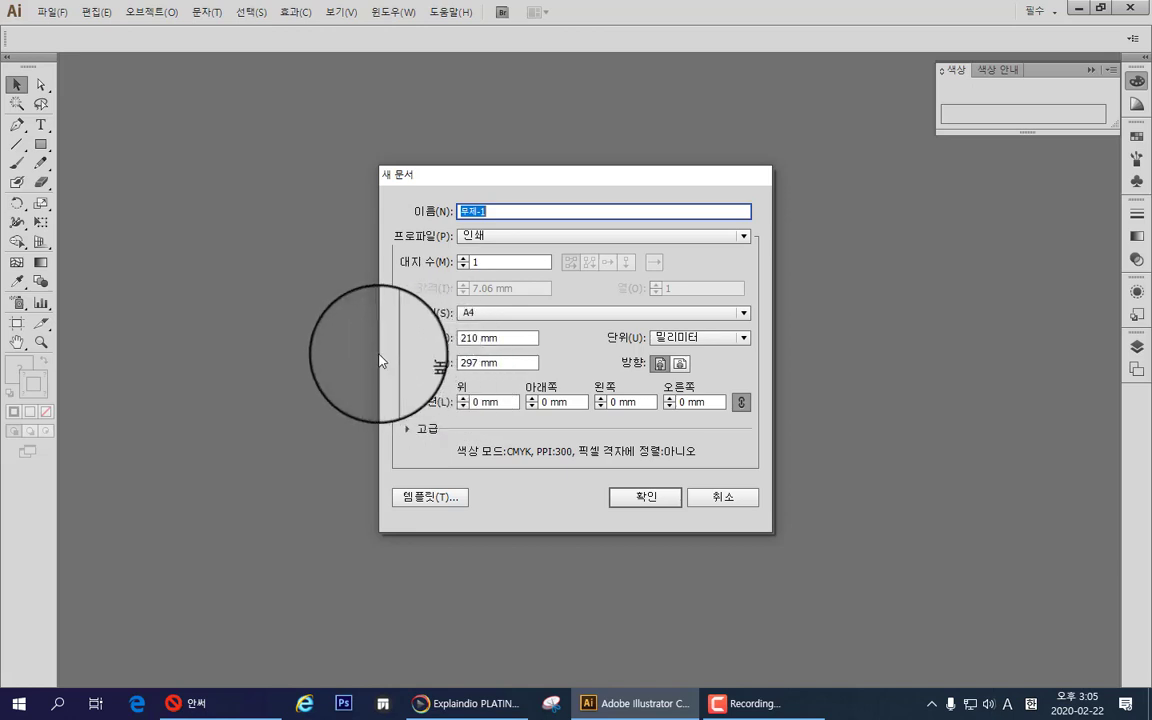
click(642, 498)
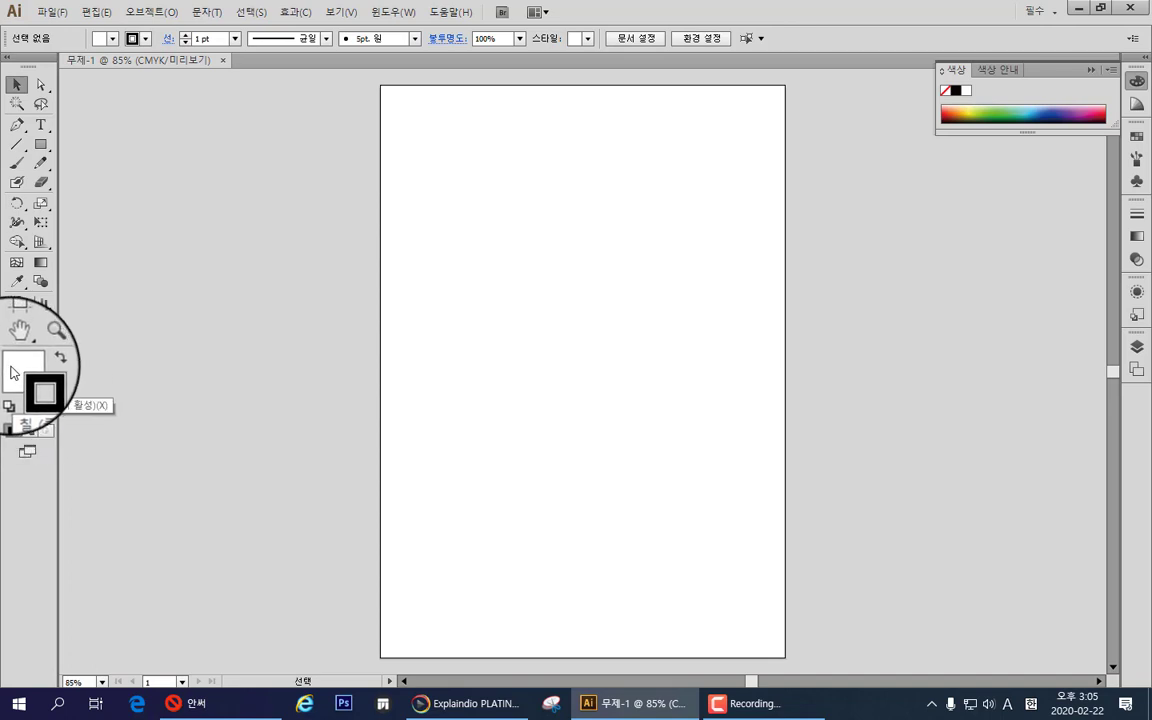
Step: Set the fill colour to the near-black #070404
double_click(12, 368)
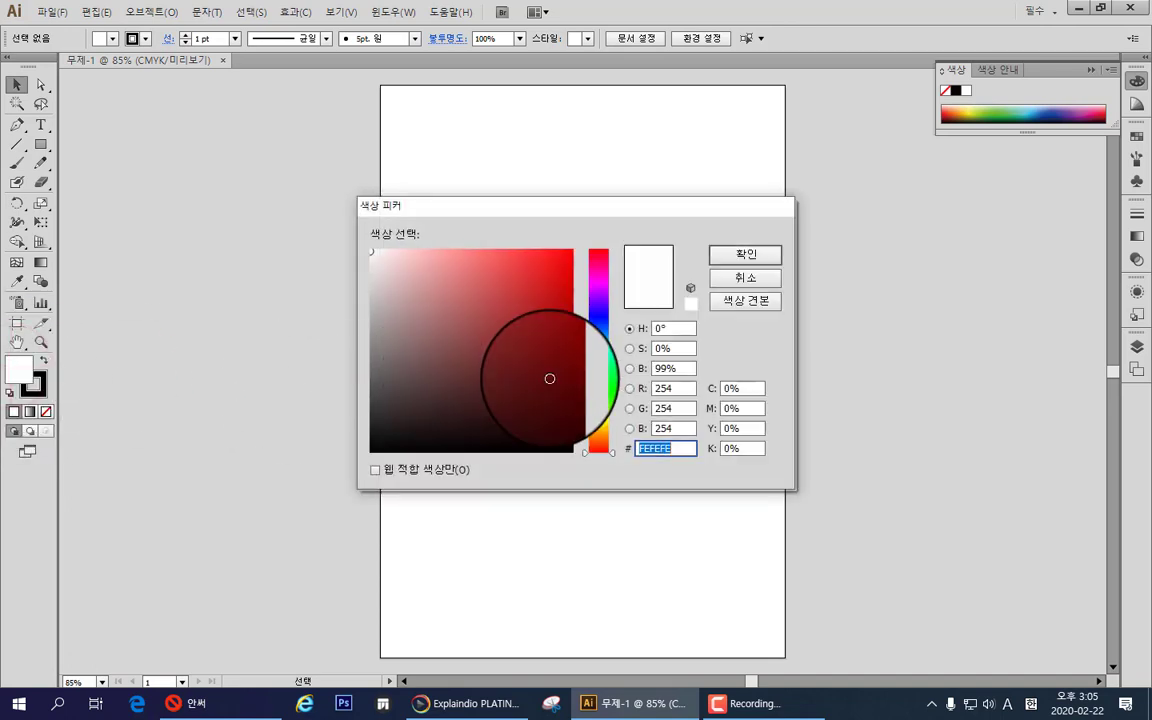
click(460, 447)
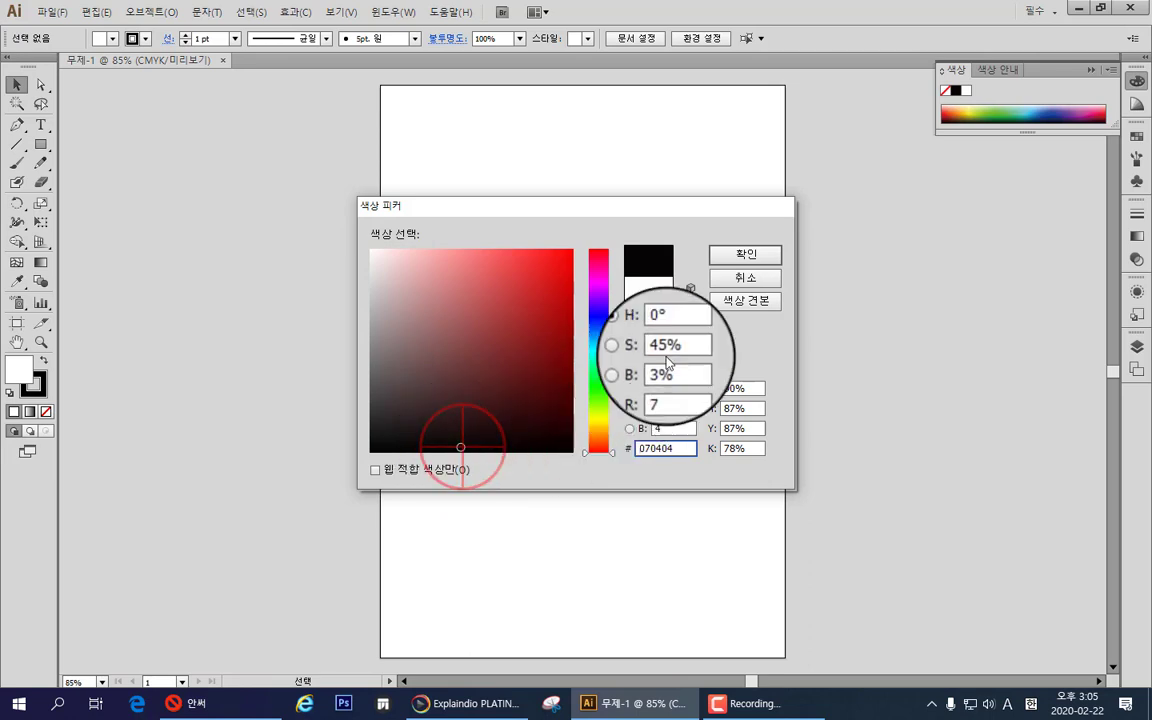
click(722, 257)
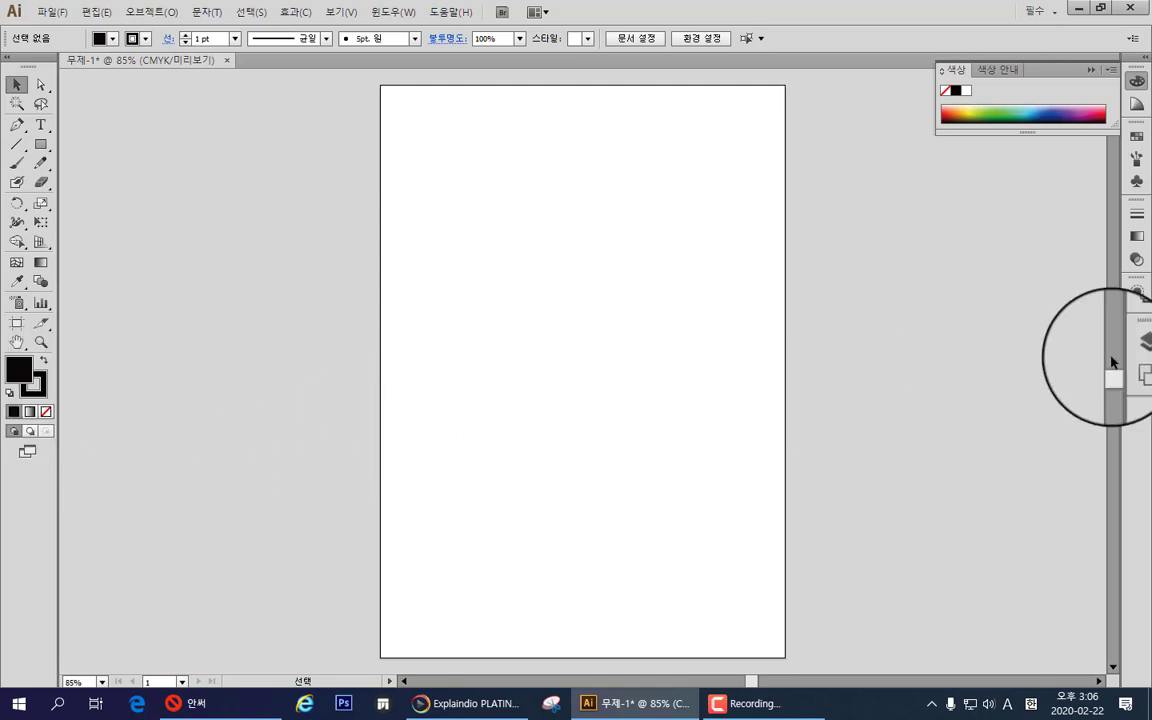
Step: Raise the stroke weight to 8 pt as a trial and bring it back to 1 pt
click(1137, 212)
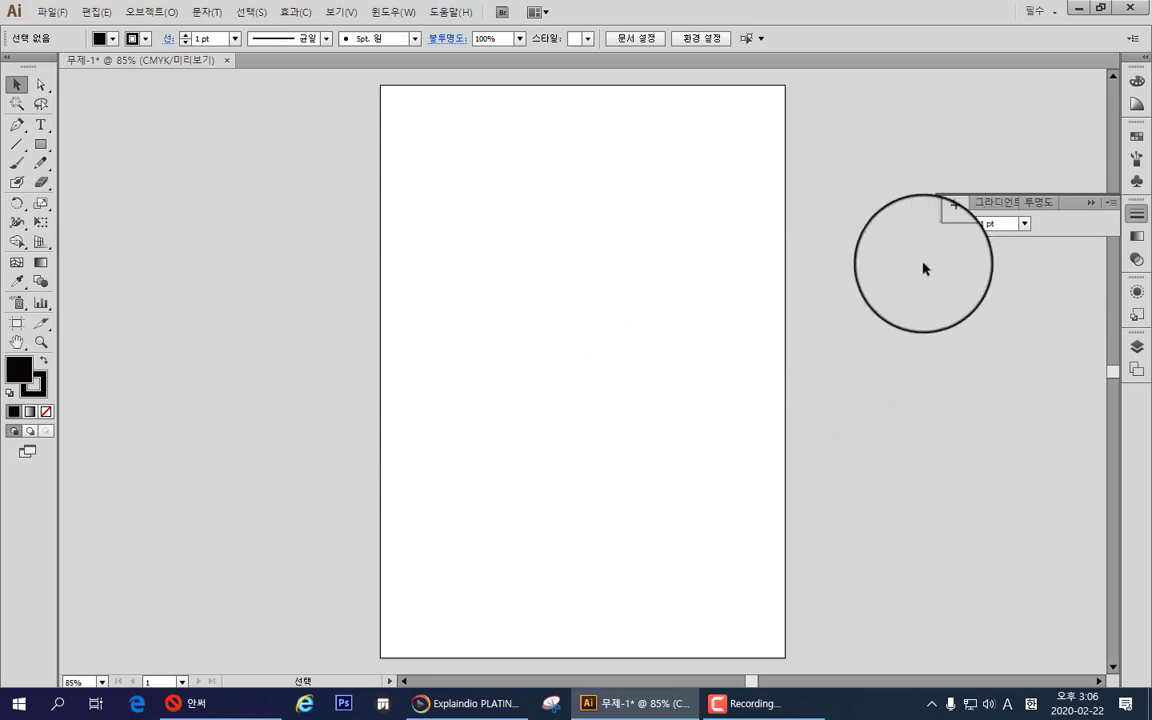
click(969, 222)
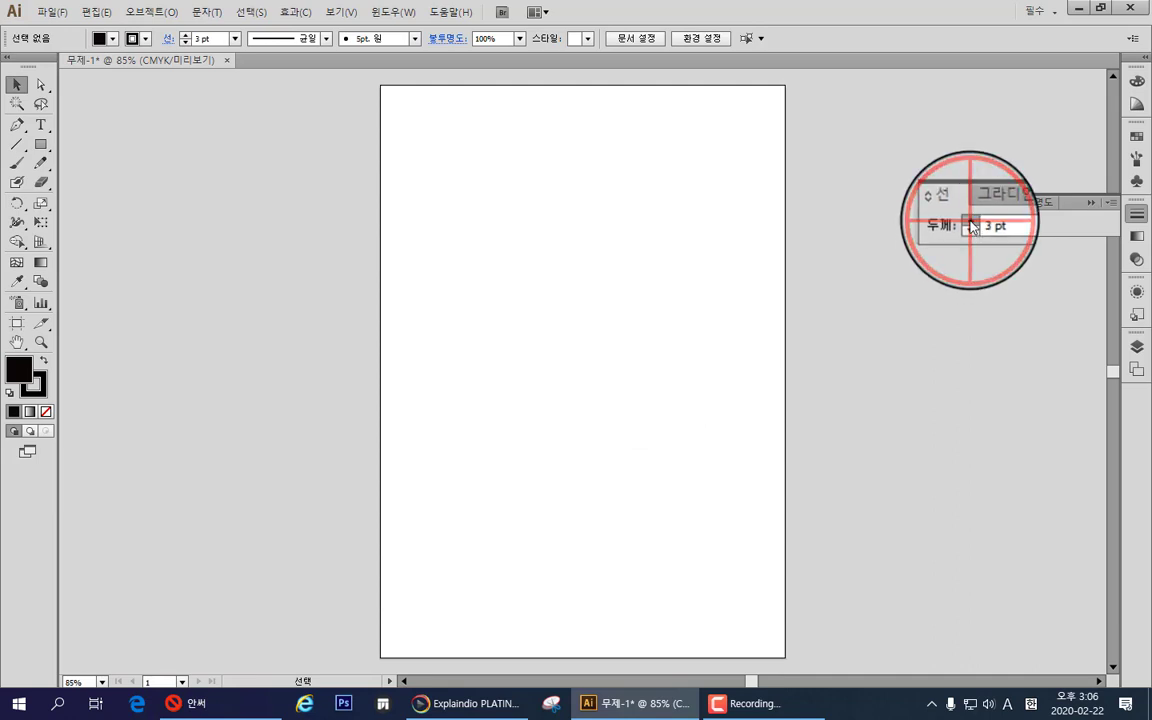
click(970, 228)
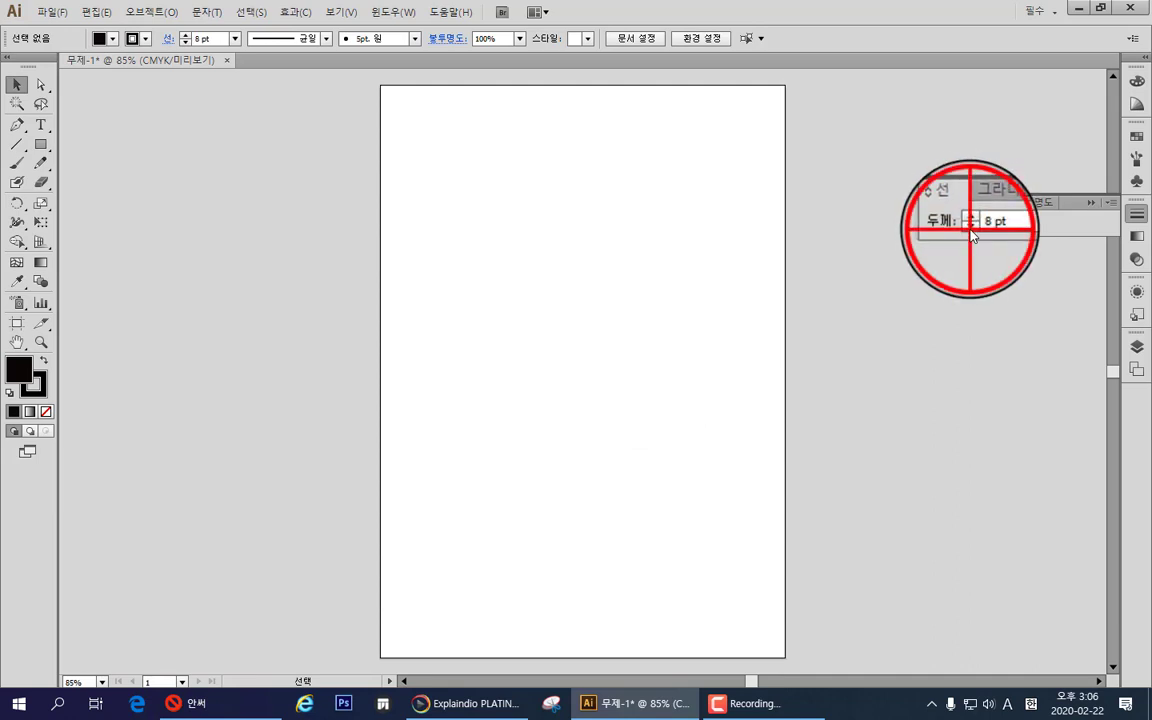
click(970, 228)
click(970, 228)
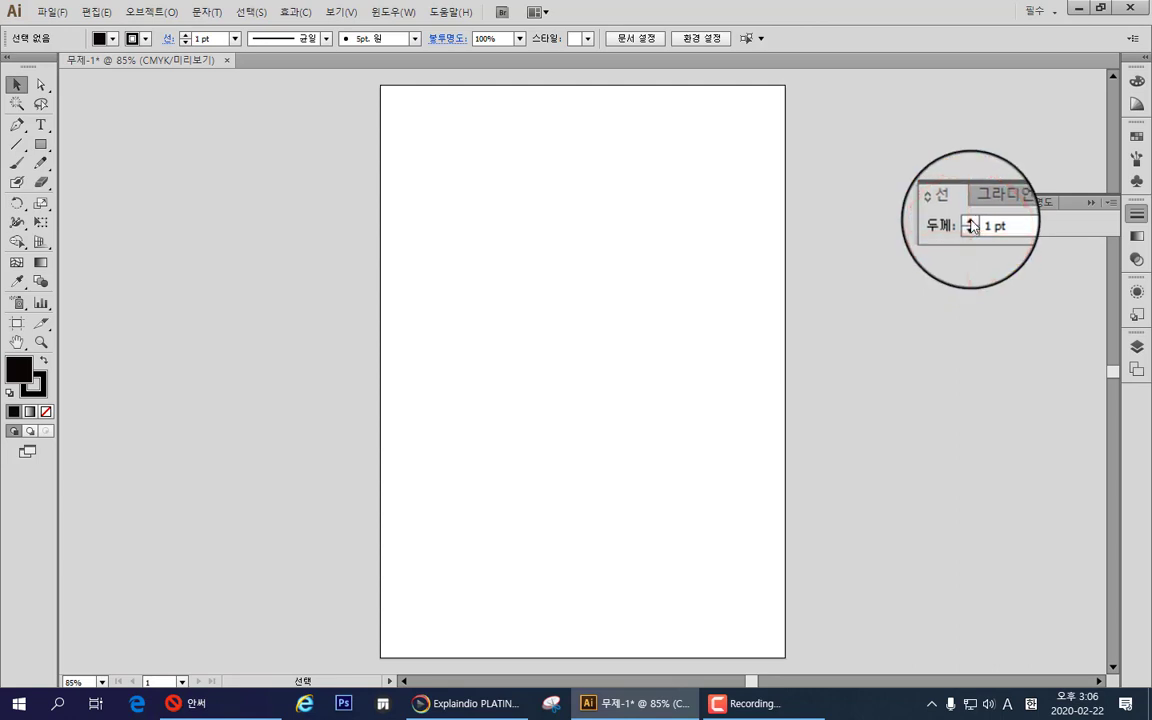
click(969, 222)
click(970, 228)
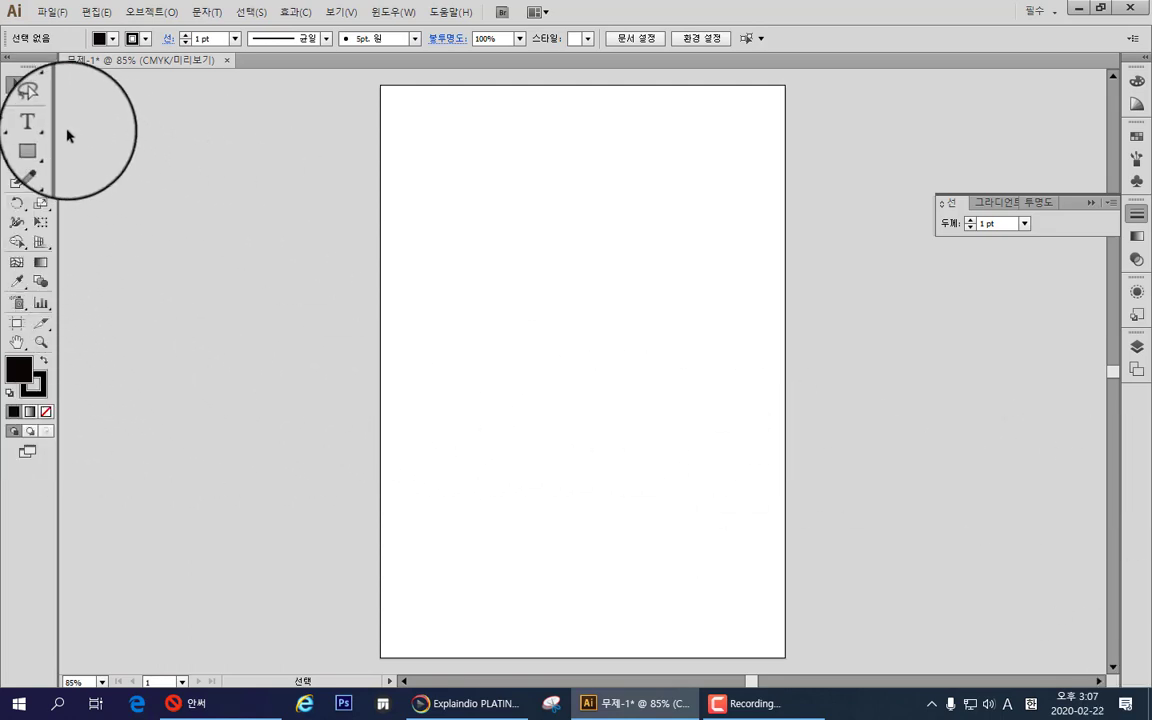
Step: Add point text in the upper part of the artboard with two lines: "코로나 때문에 나라가 온통 난리법석입니다" and "조심들 하십시오"
click(41, 125)
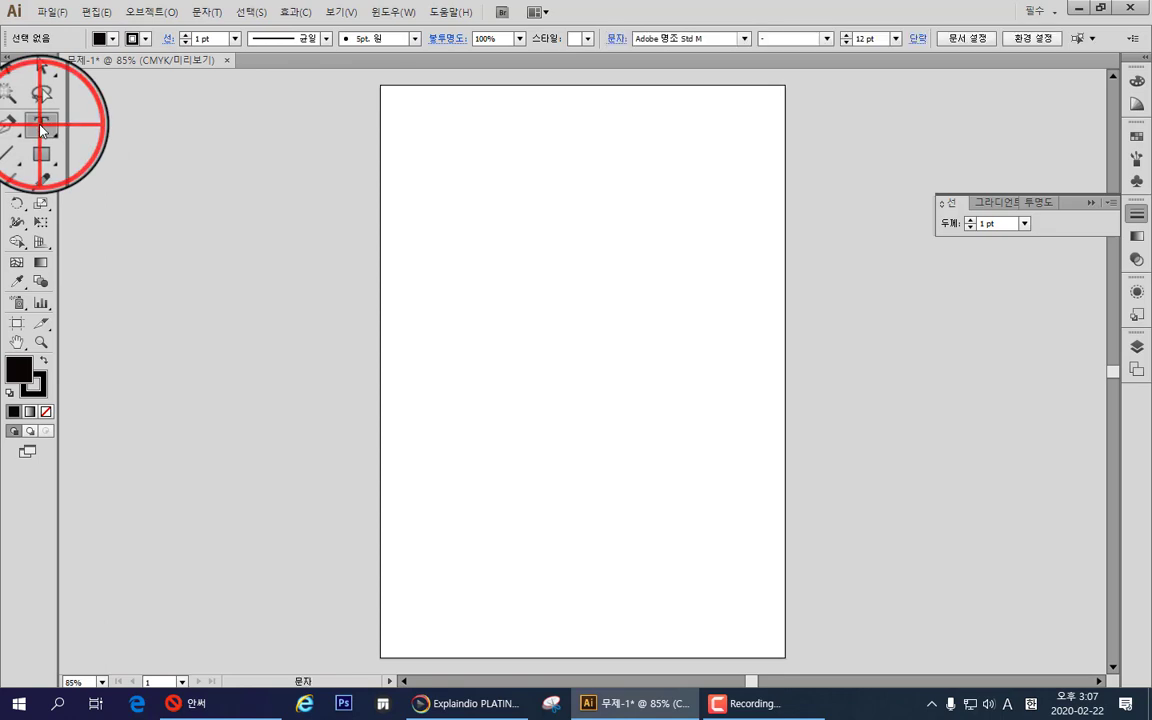
click(428, 286)
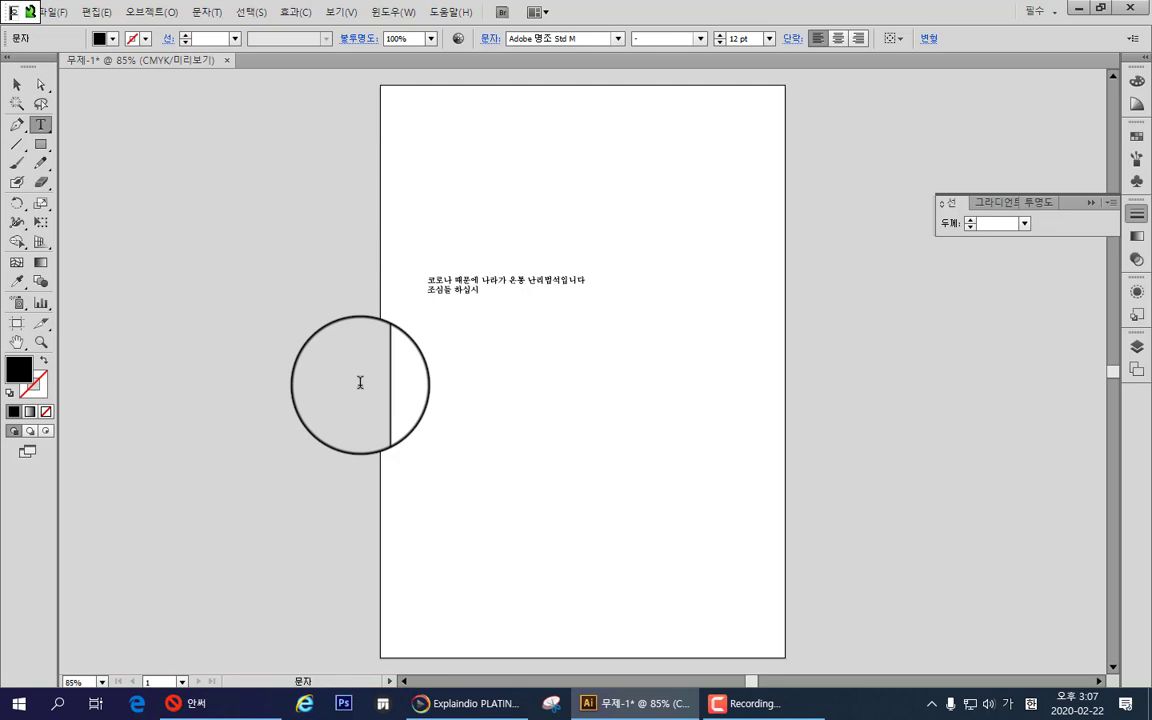
text(오)
click(418, 425)
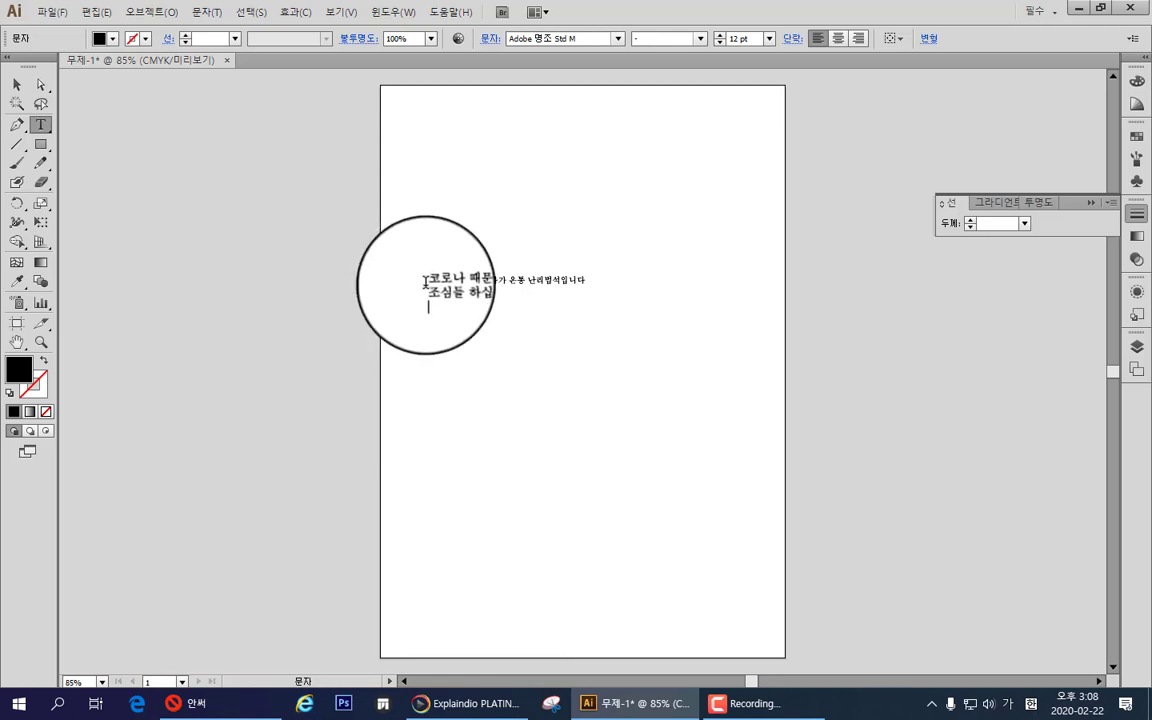
Step: Set the font size of both text lines to 24 pt
click(770, 40)
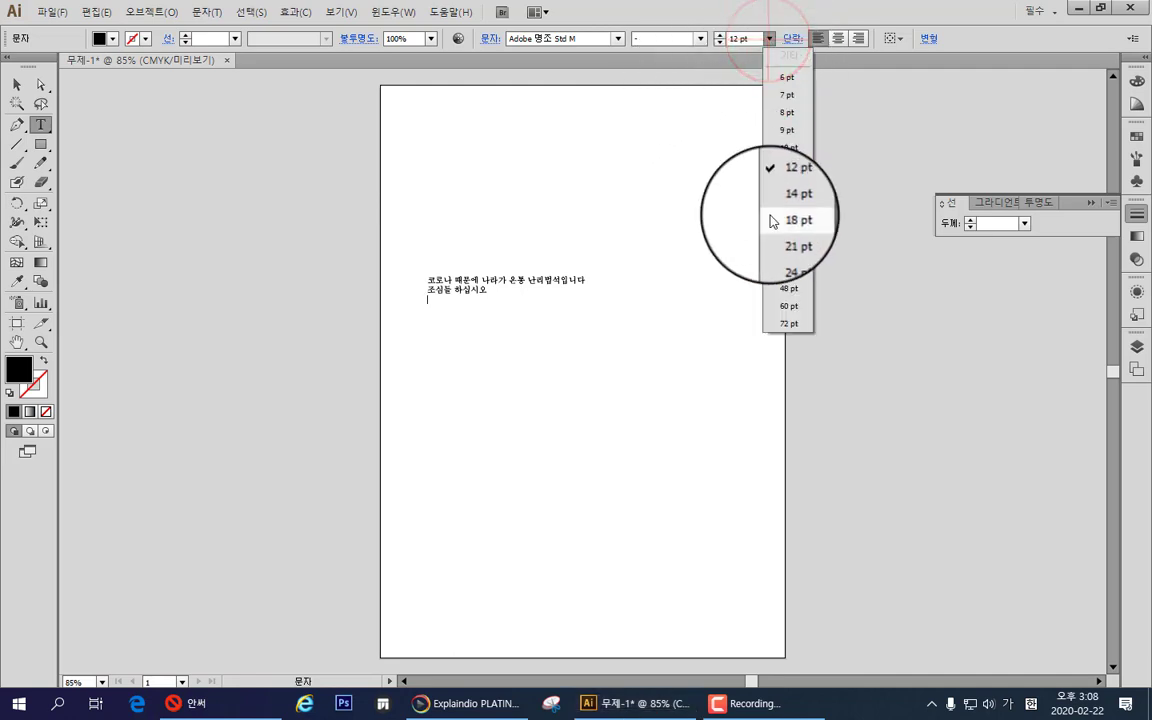
click(783, 256)
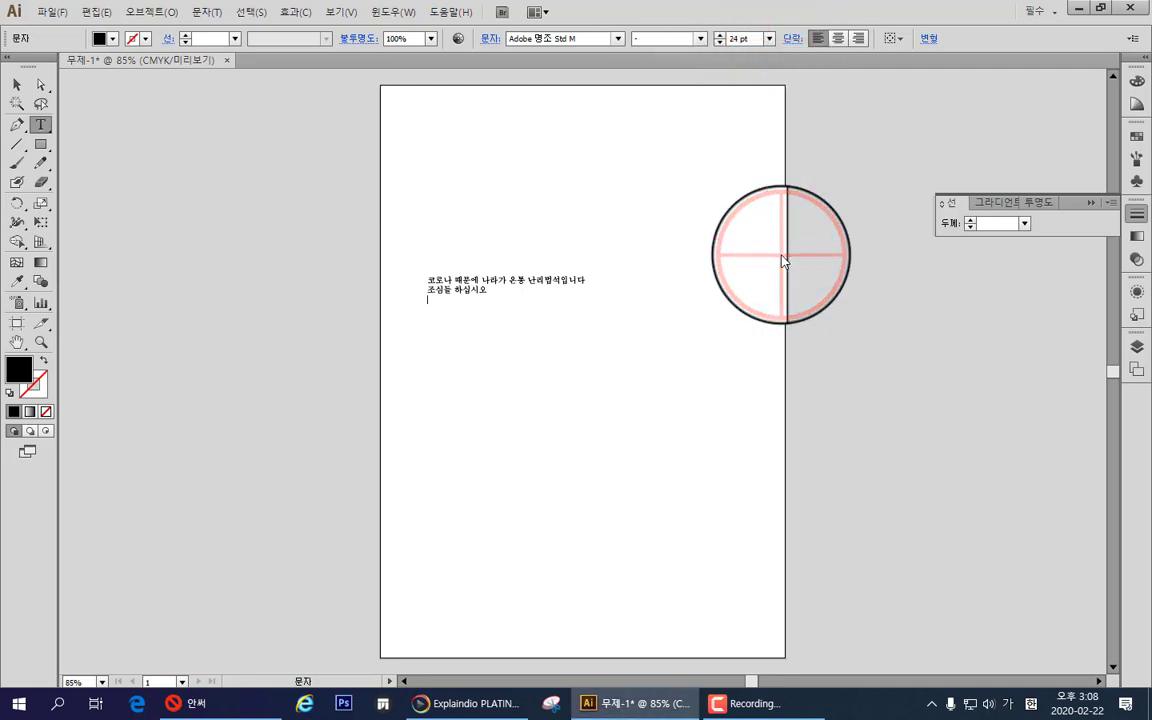
drag(530, 305, 383, 237)
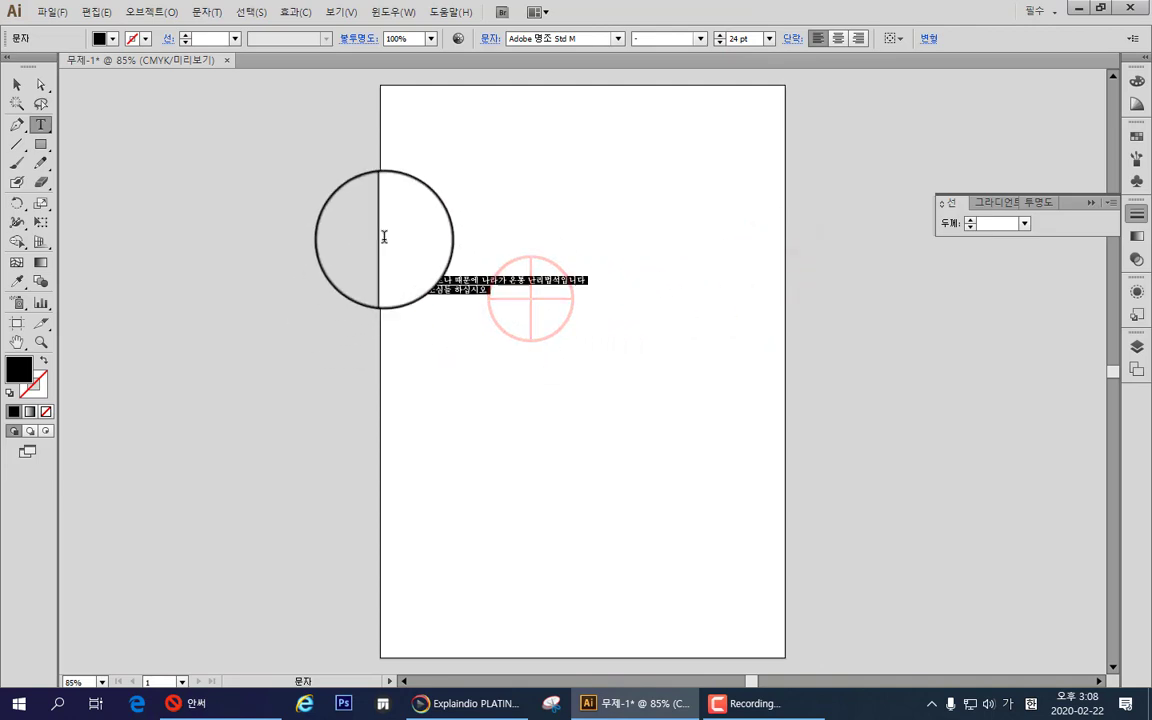
click(769, 38)
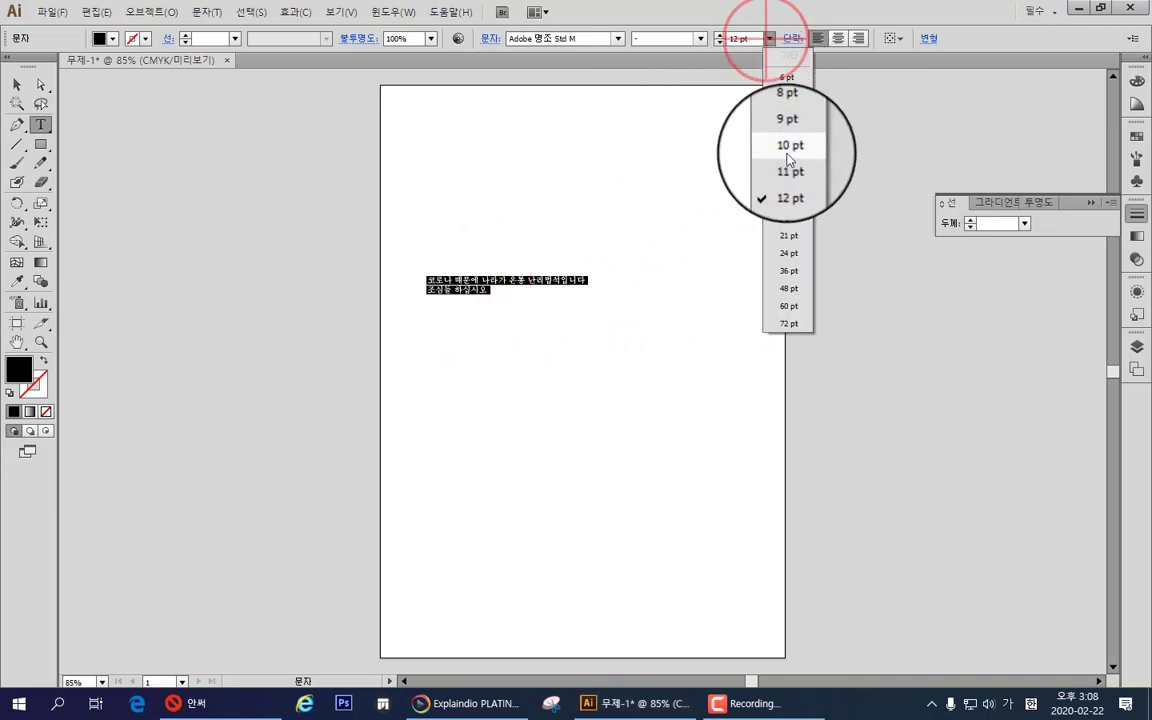
click(786, 256)
click(666, 337)
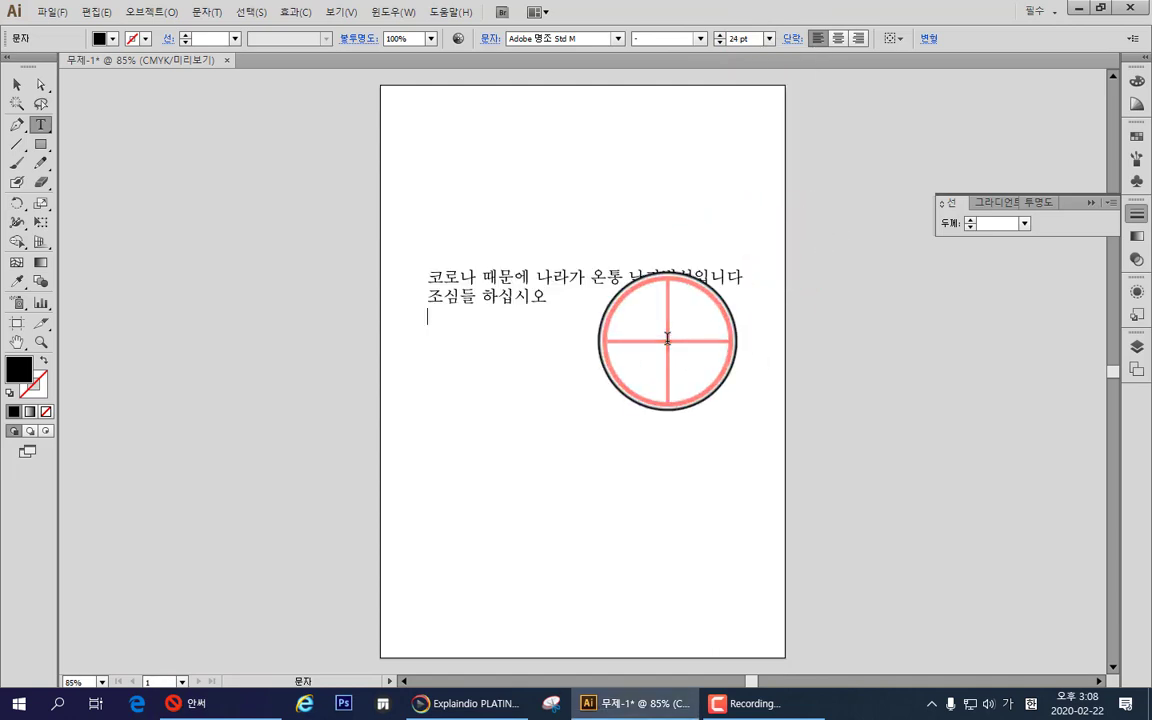
Step: Change the font of both text lines to 나눔손글씨 펜
drag(563, 312, 406, 281)
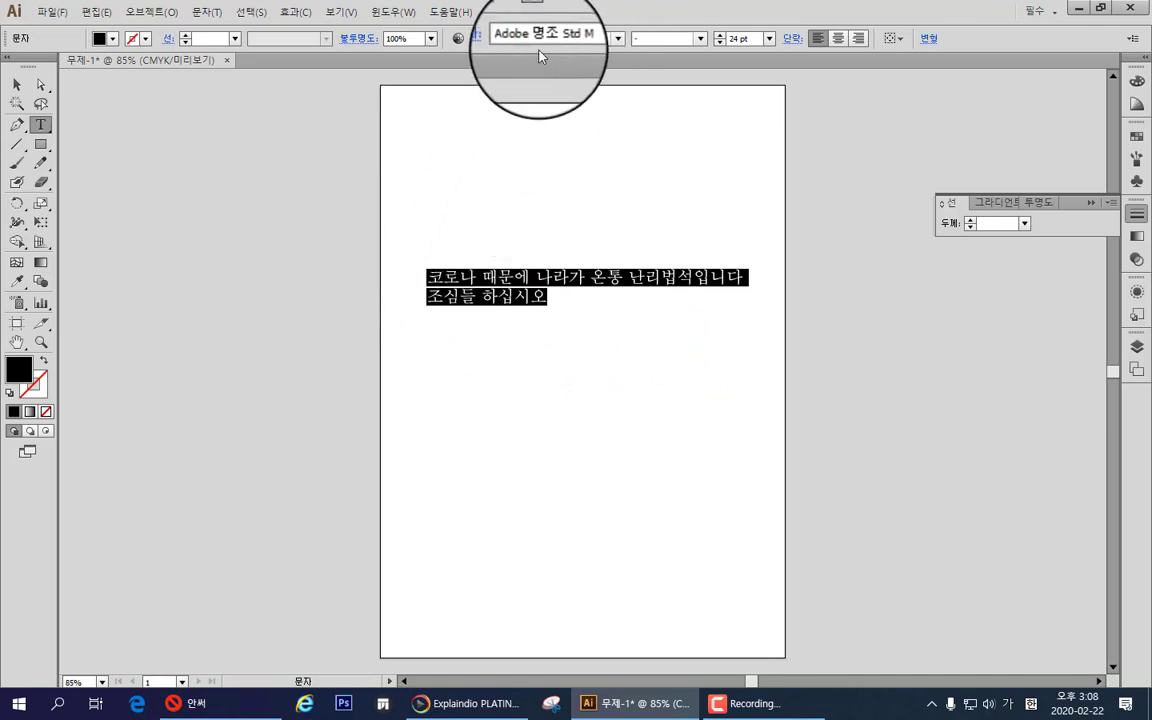
click(619, 38)
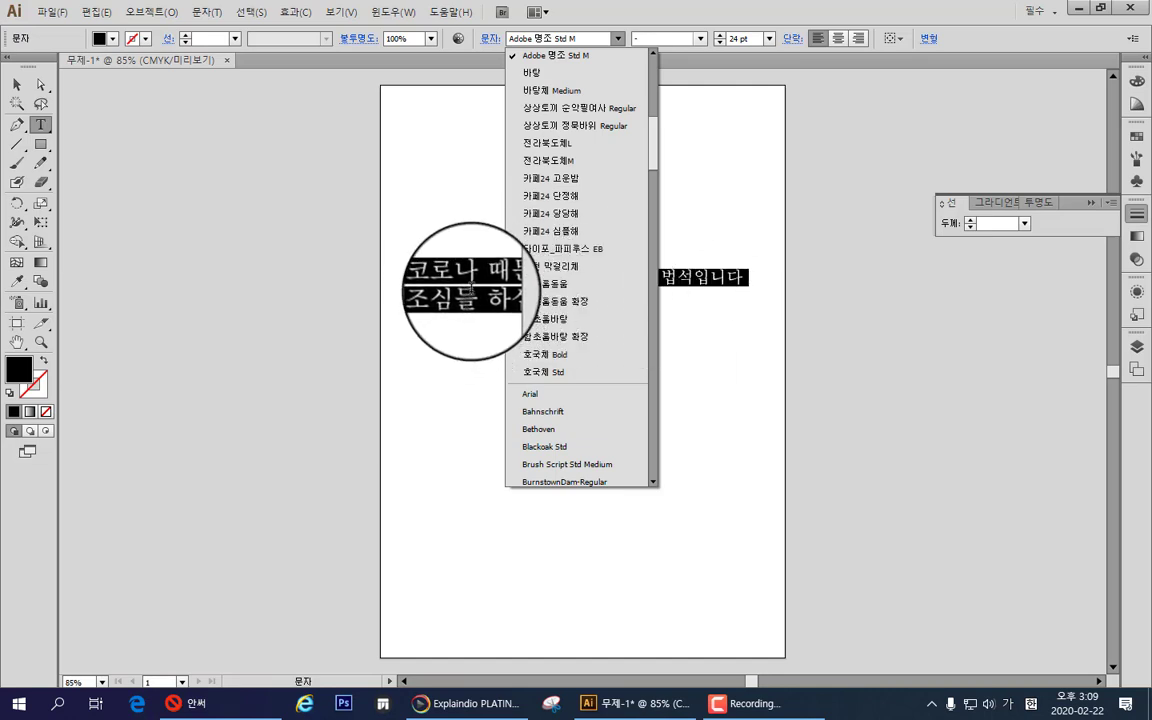
scroll(482, 270, up, 1)
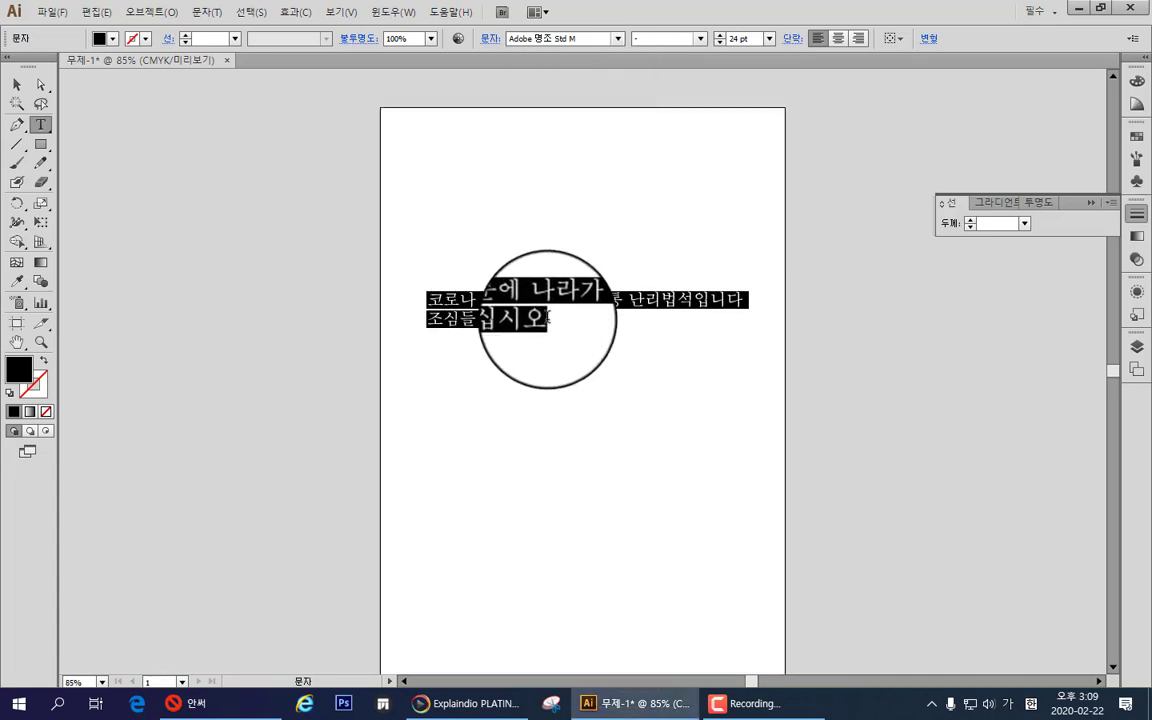
click(618, 39)
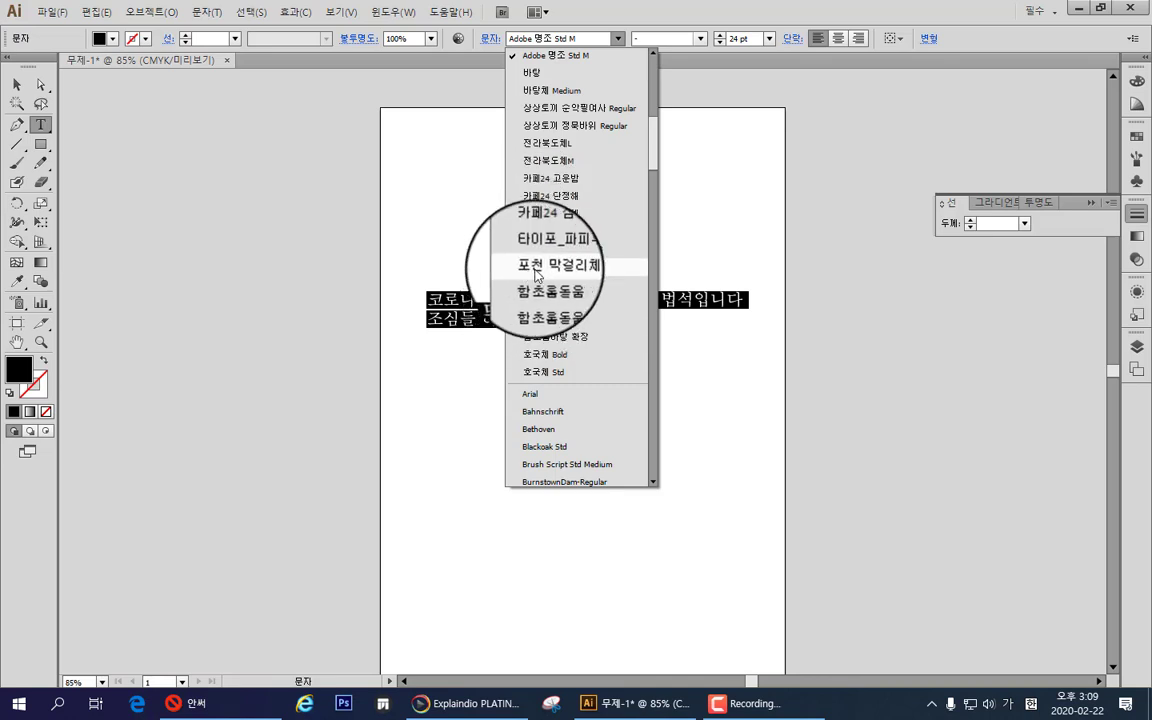
scroll(540, 262, up, 3)
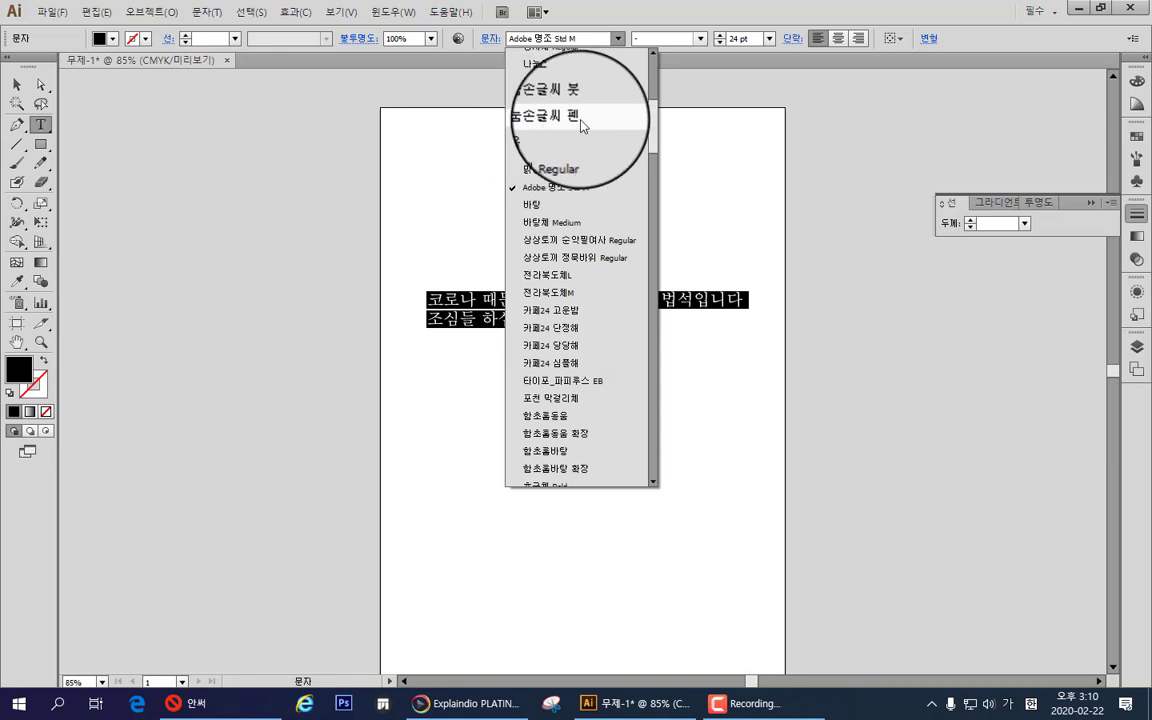
click(548, 124)
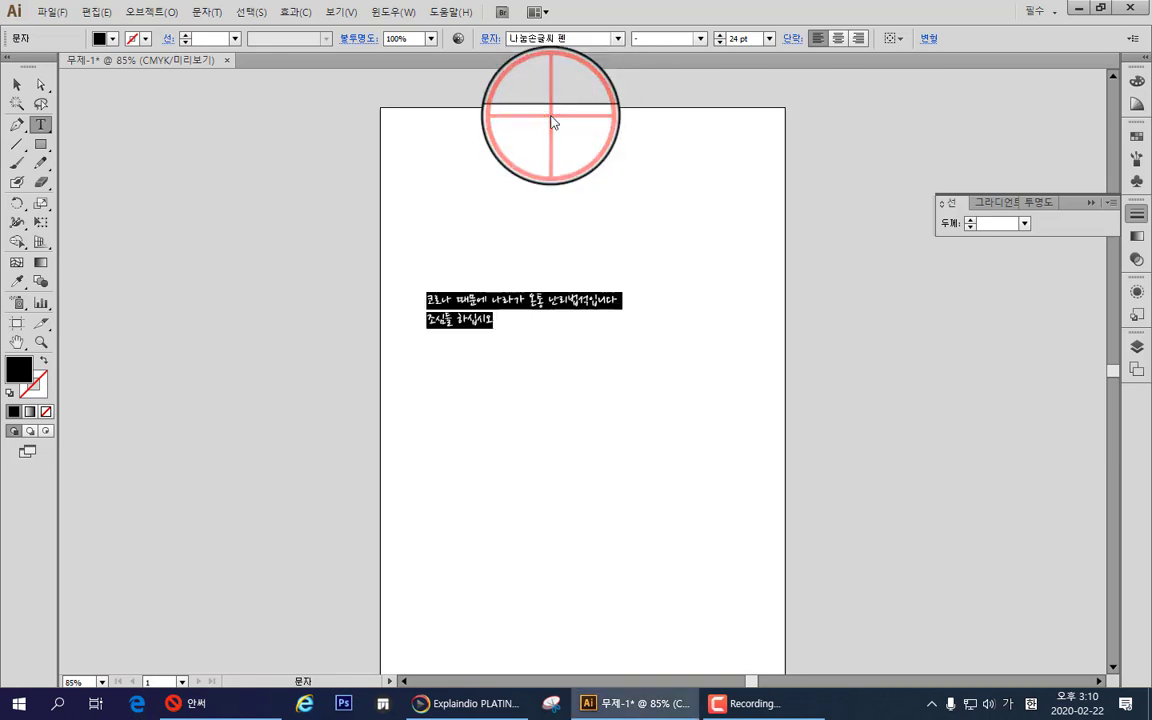
drag(494, 325, 610, 325)
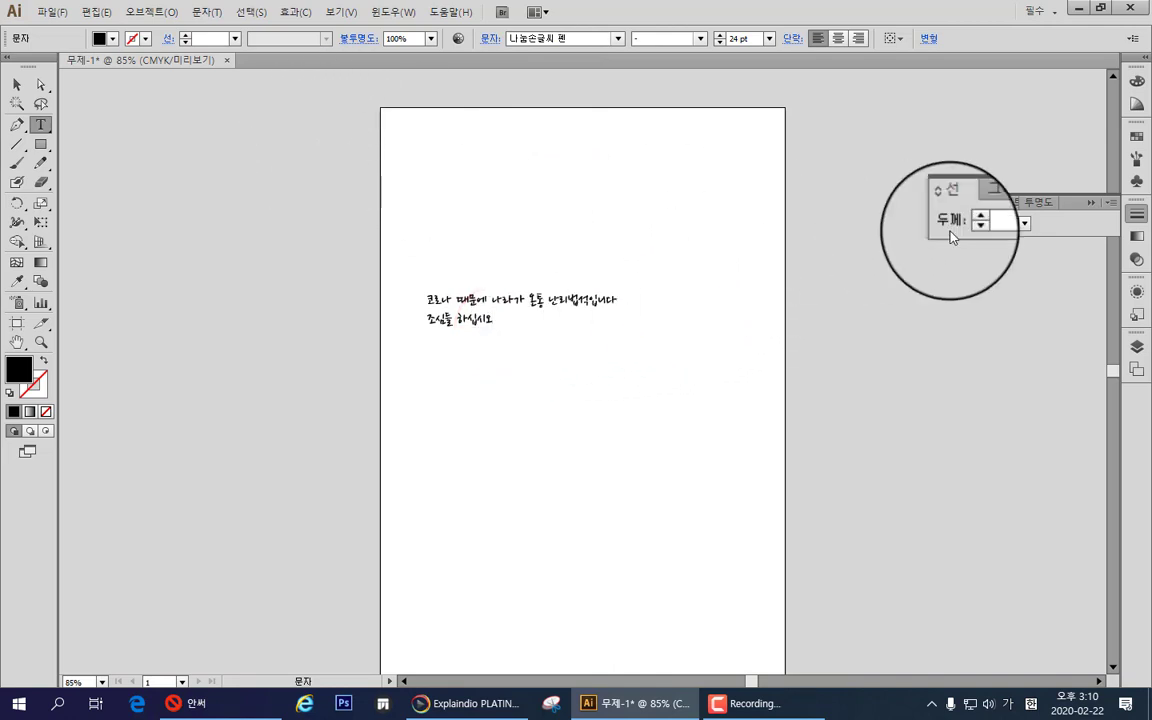
Step: Save the document under a new name as the SVG file "코로나 때문에.svg" in the 에곤 쉴레 folder
click(52, 14)
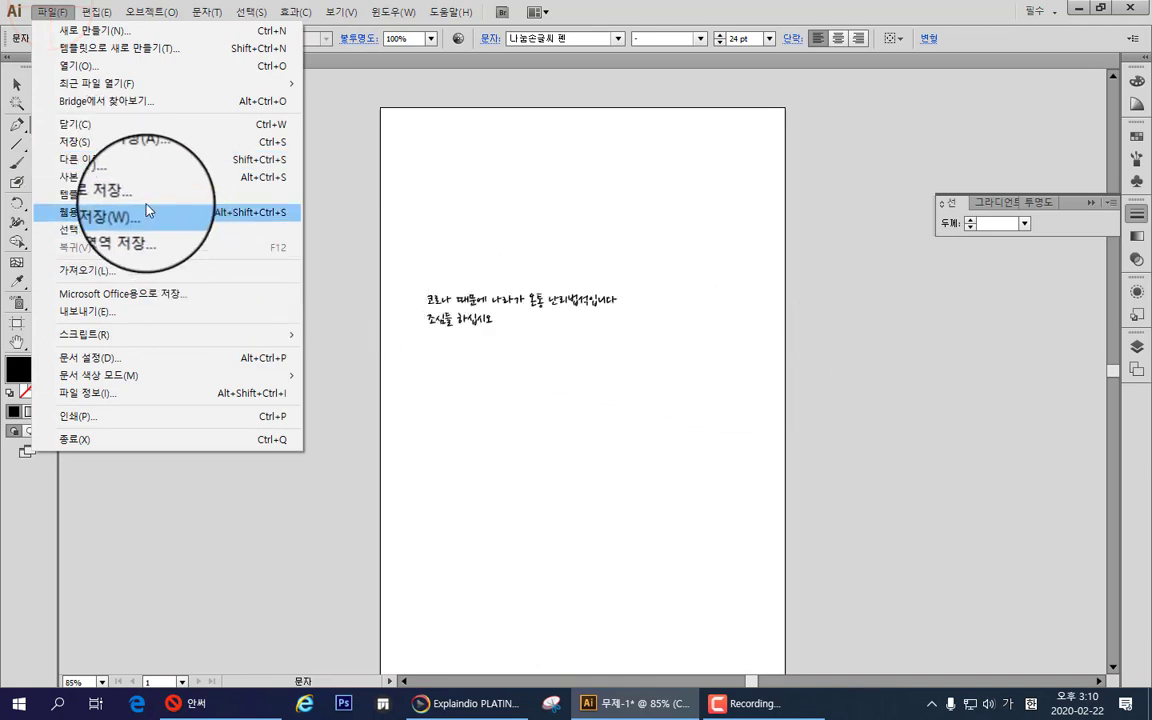
click(126, 162)
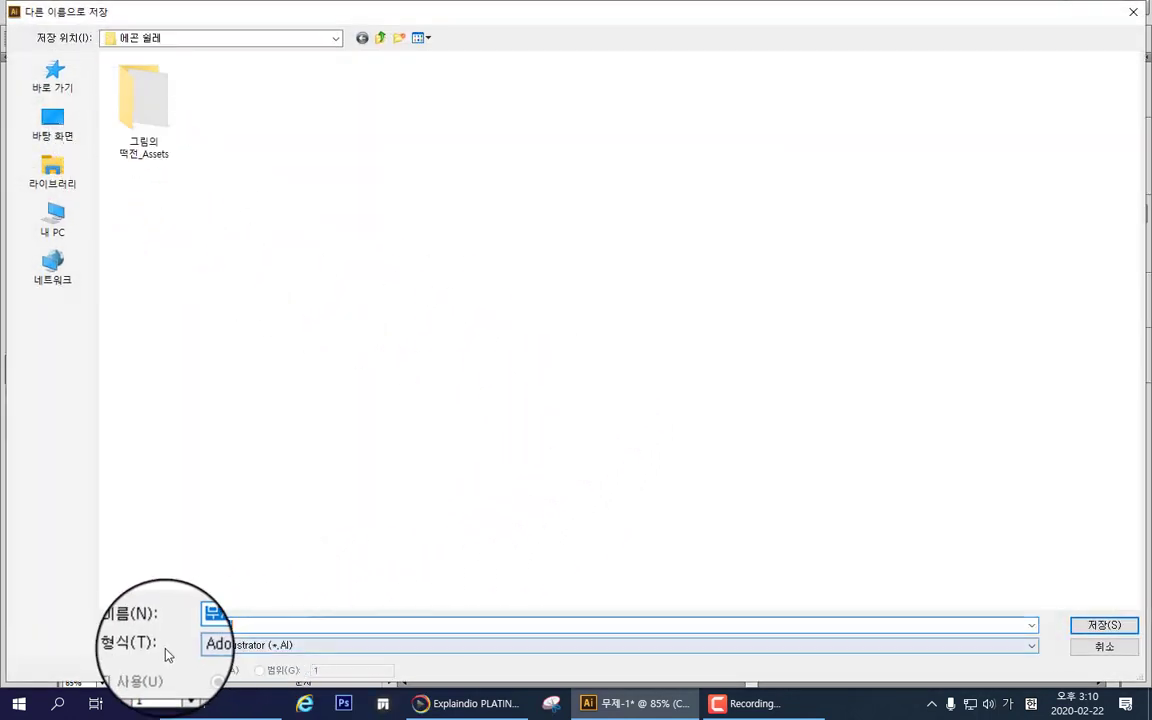
click(131, 648)
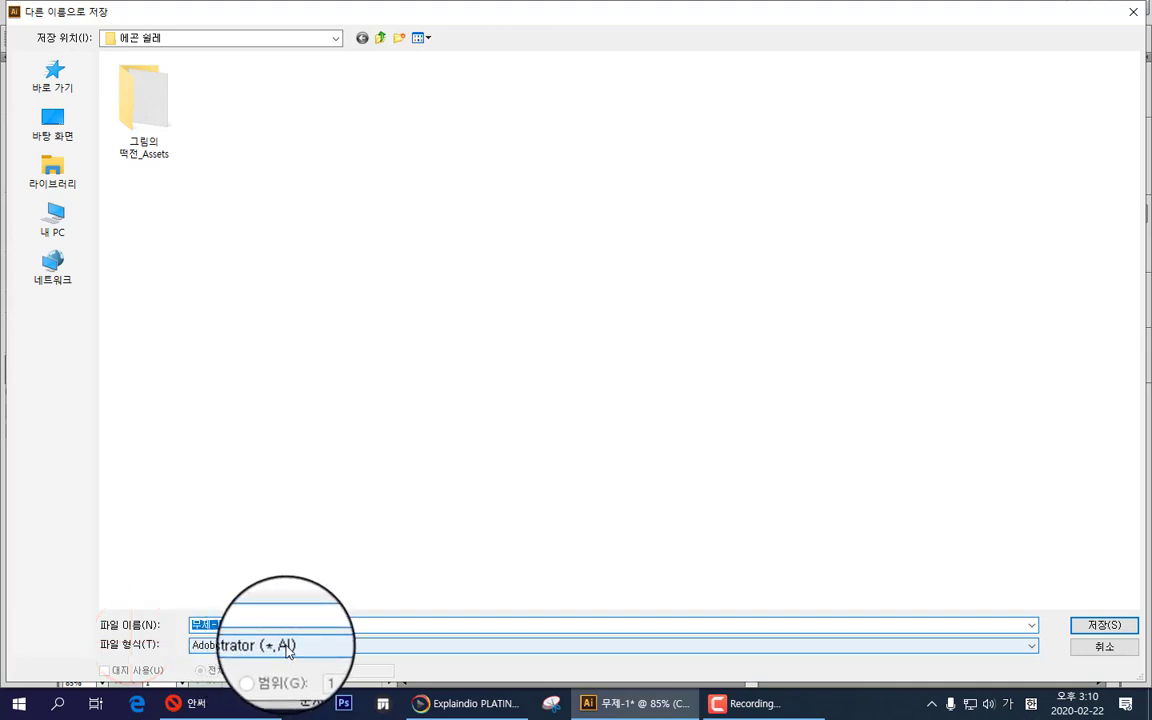
click(1031, 648)
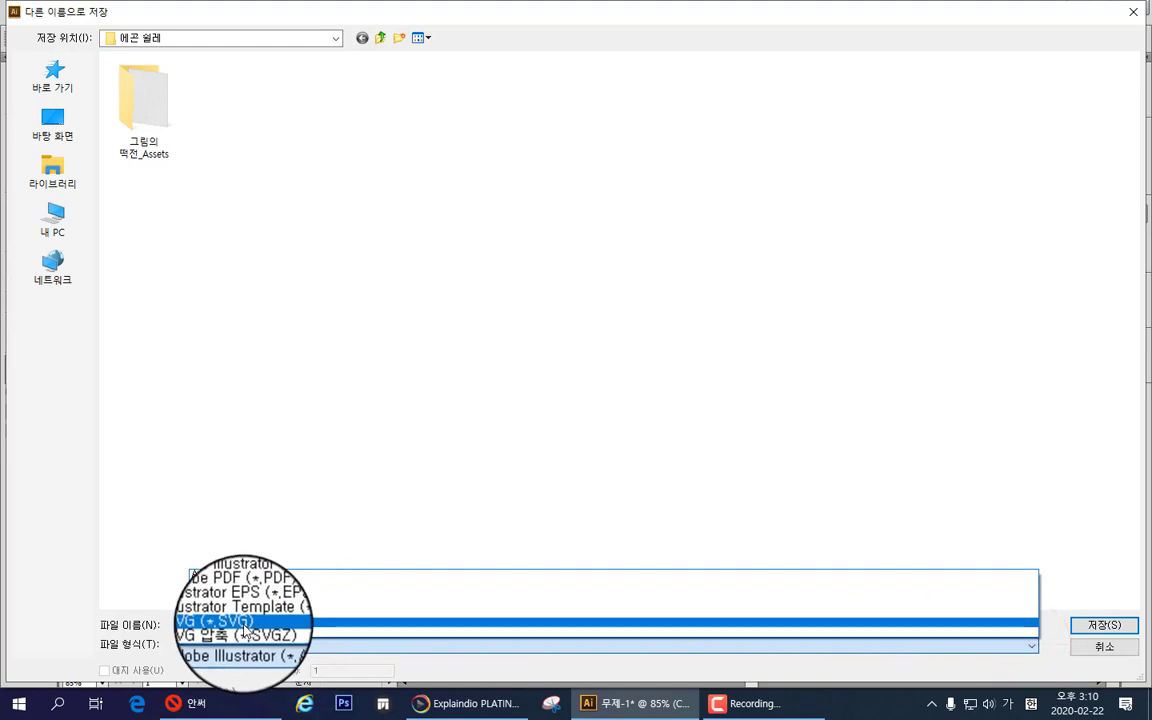
click(243, 622)
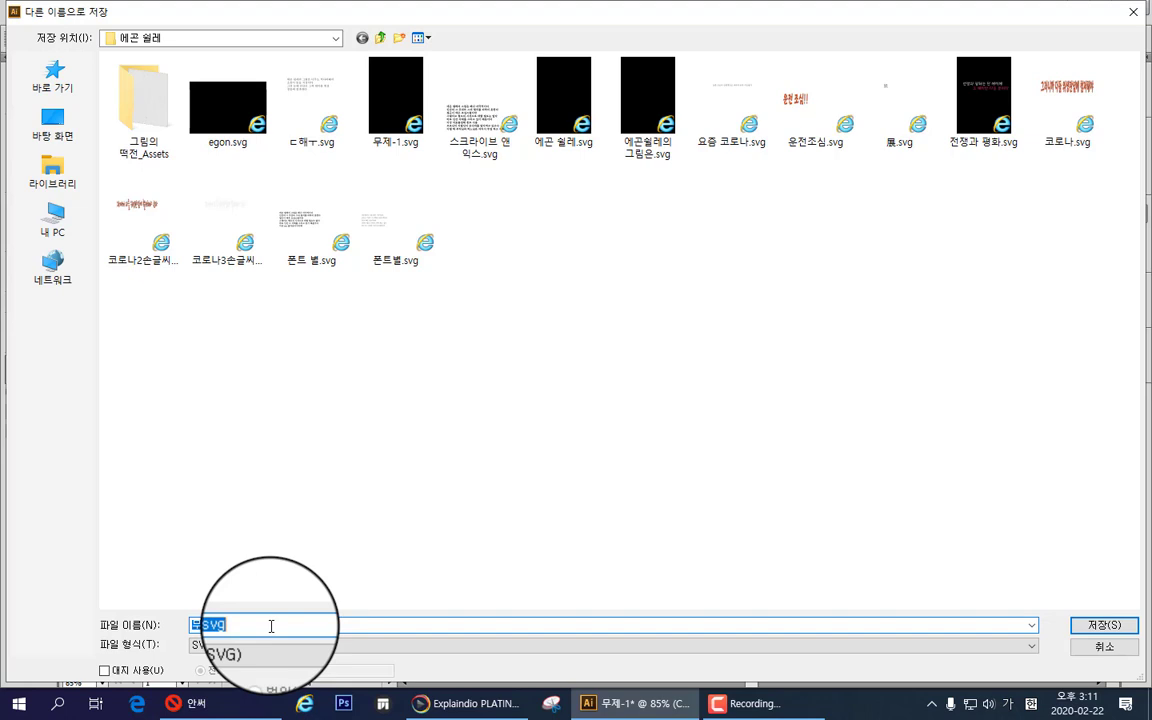
text(코)
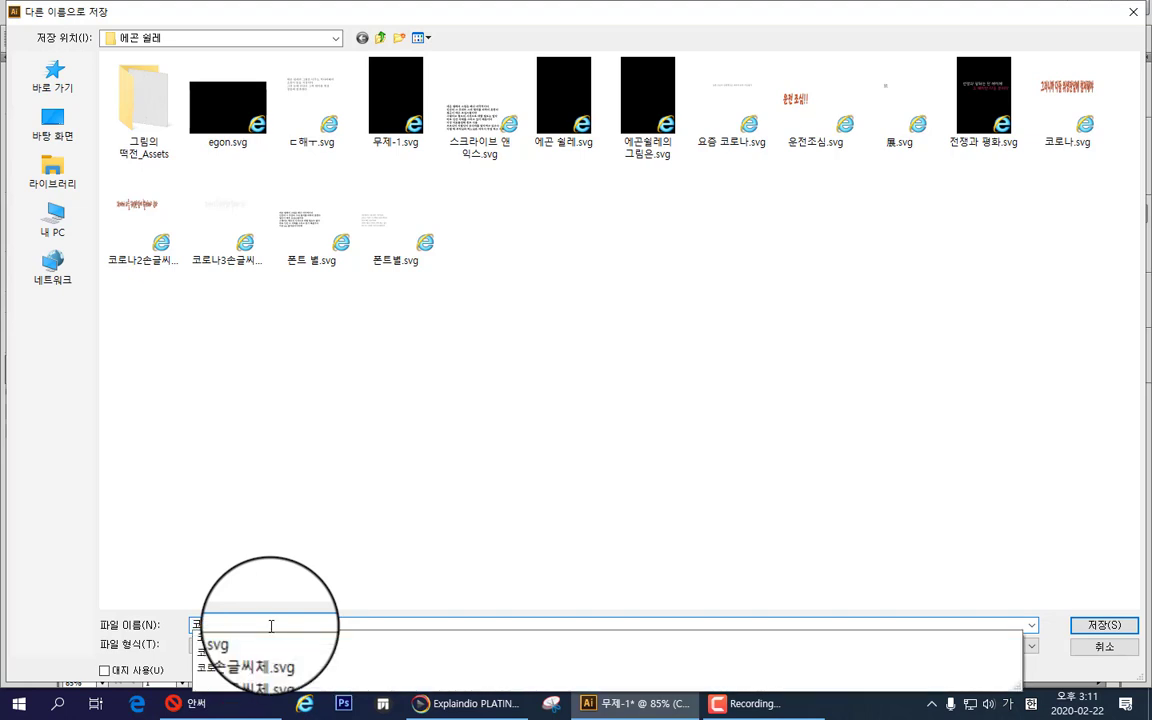
key(Escape)
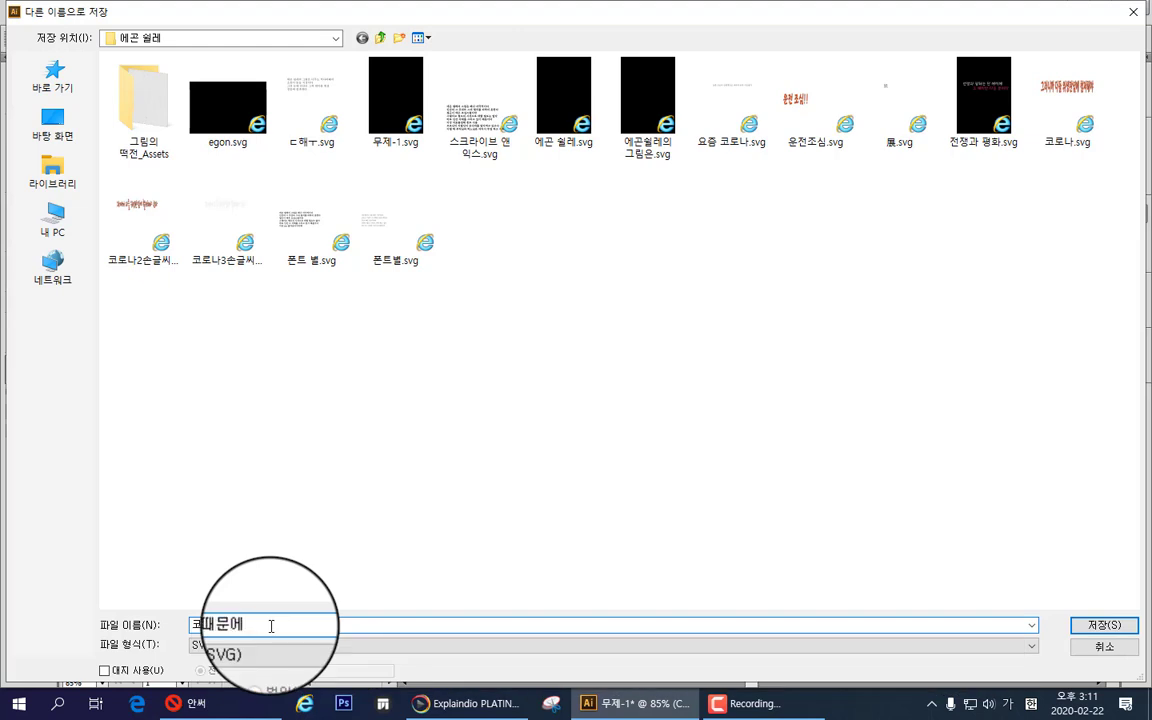
text(로나 때문에)
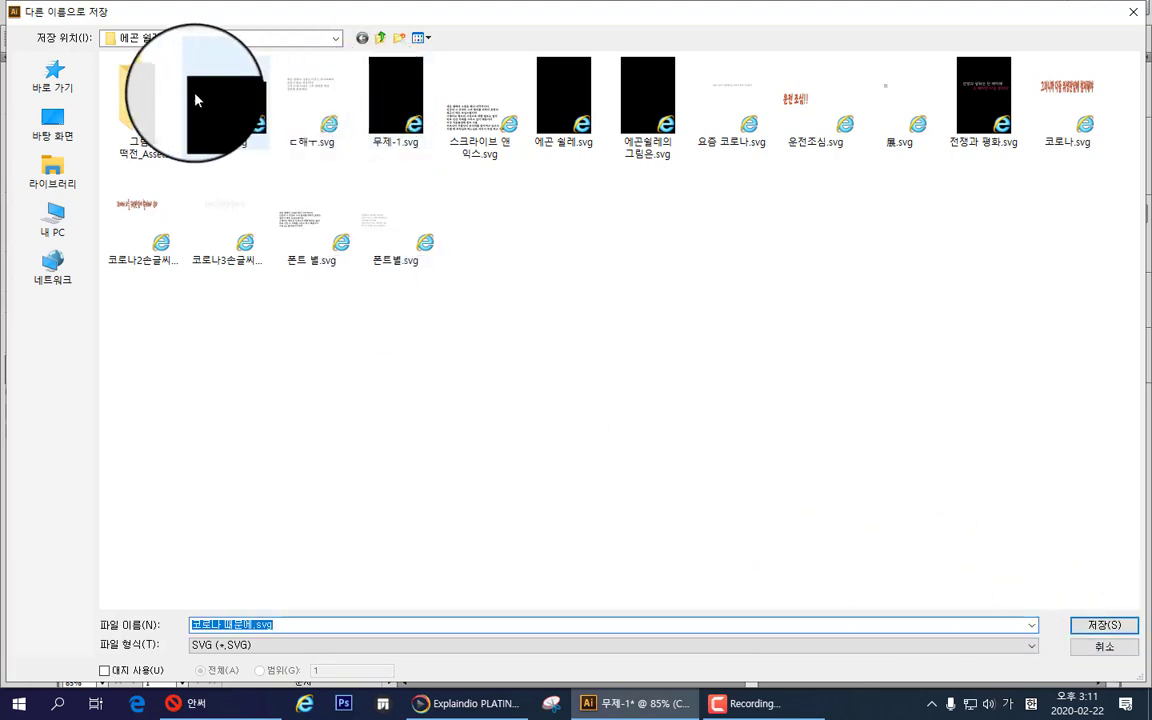
click(1098, 626)
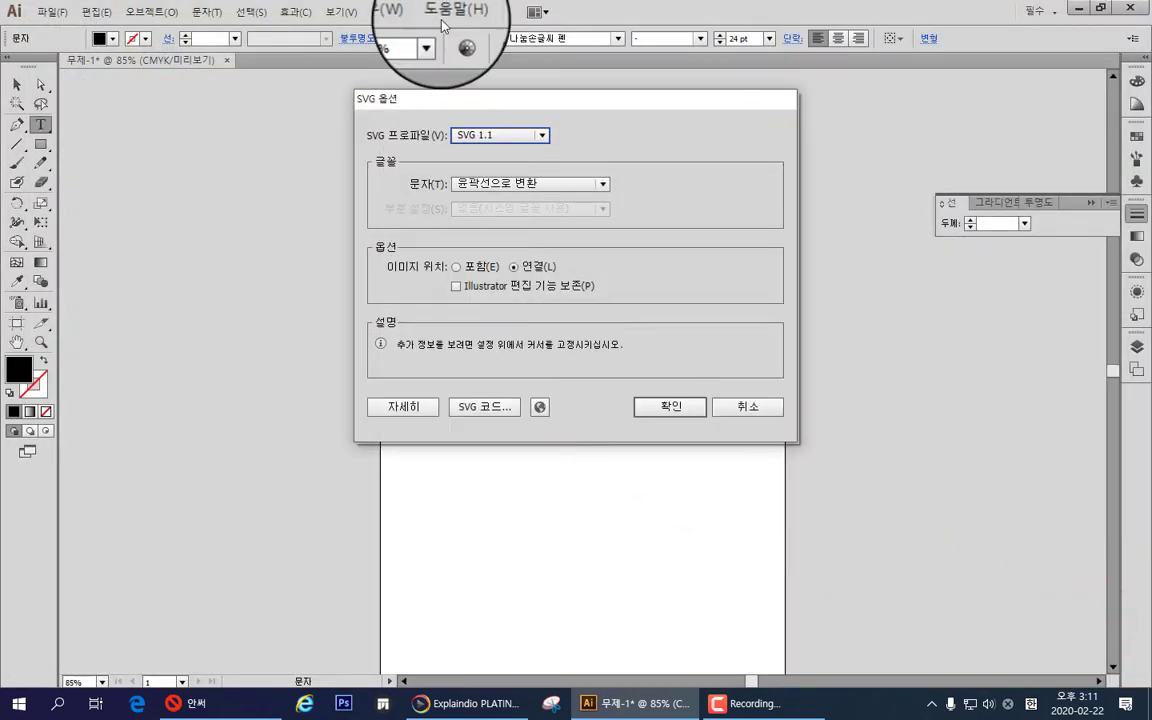
Step: Confirm the SVG 1.1 export options with the text font type kept as 윤곽선으로 변환 (convert to outlines)
mouse_move(543, 188)
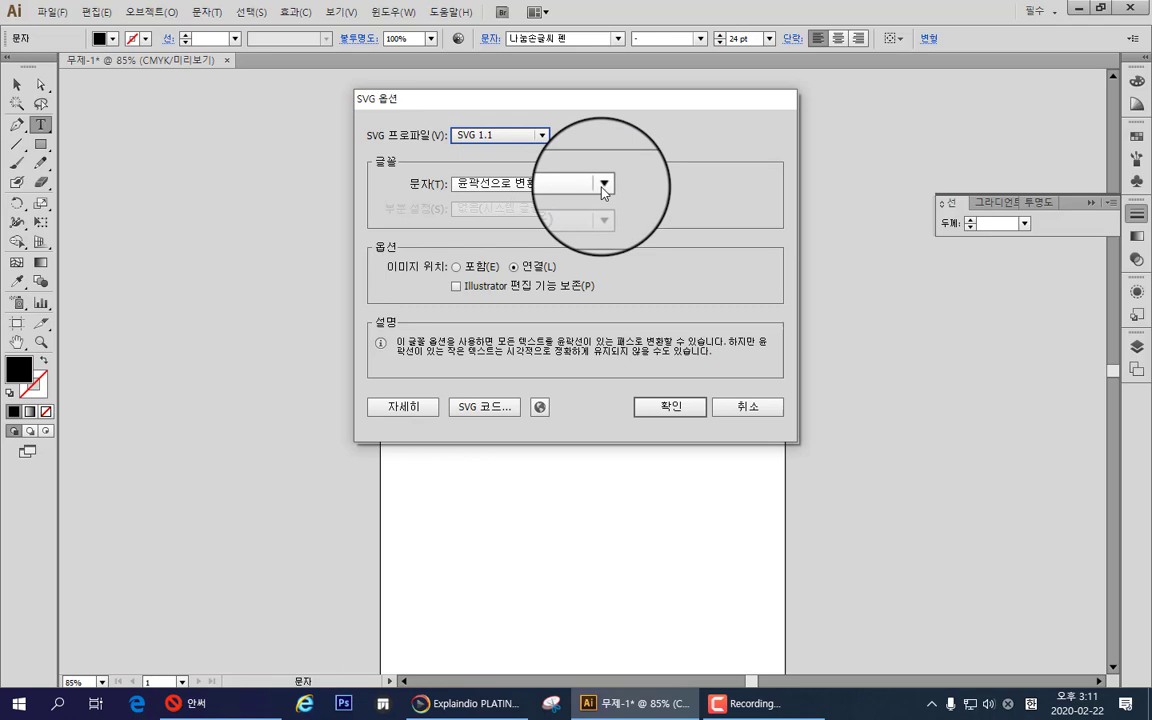
click(603, 185)
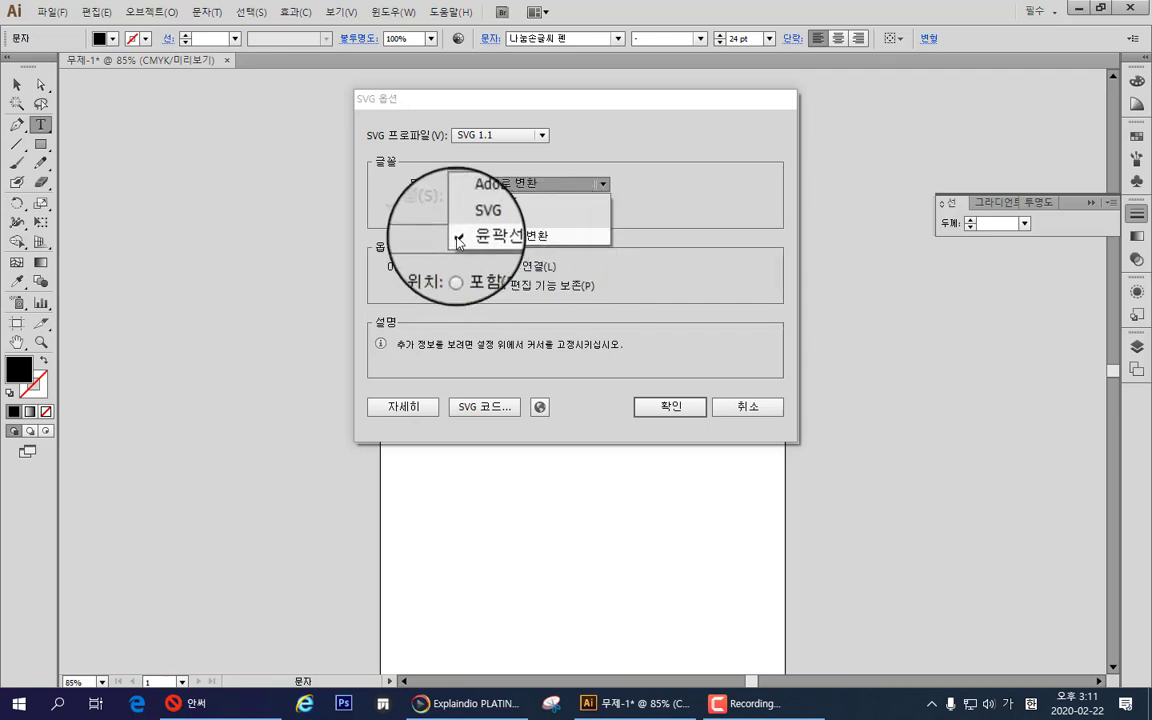
click(657, 410)
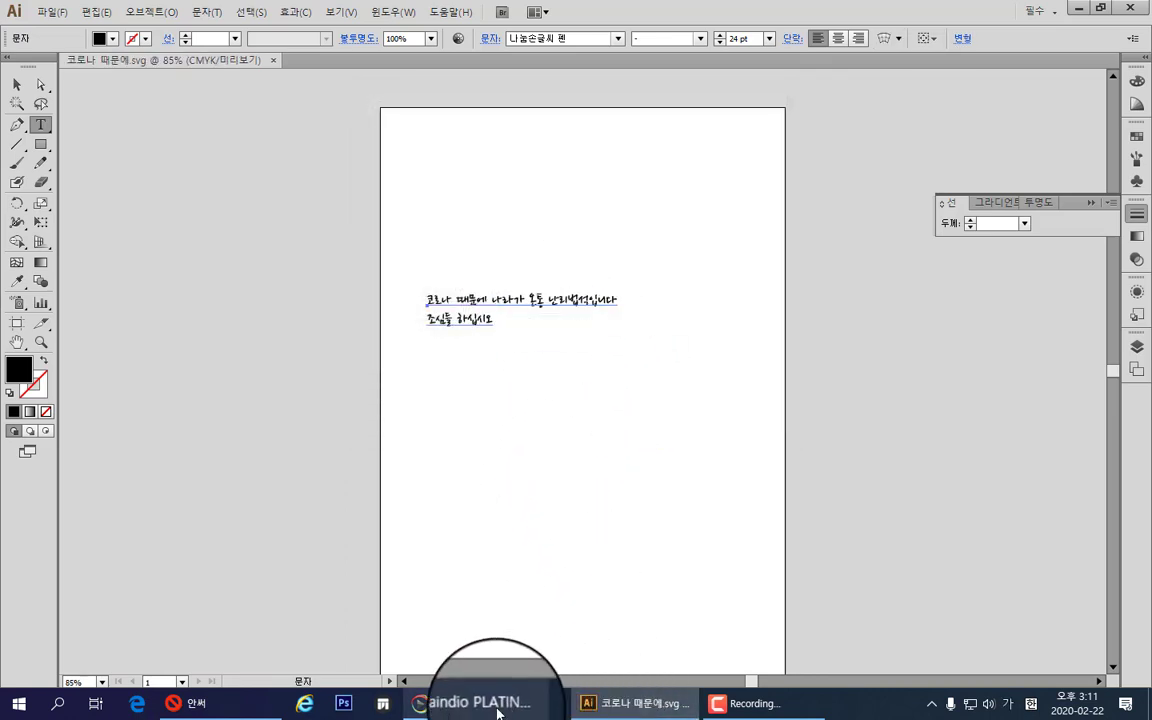
Step: Switch to the Explaindio PLATINUM window
mouse_move(484, 702)
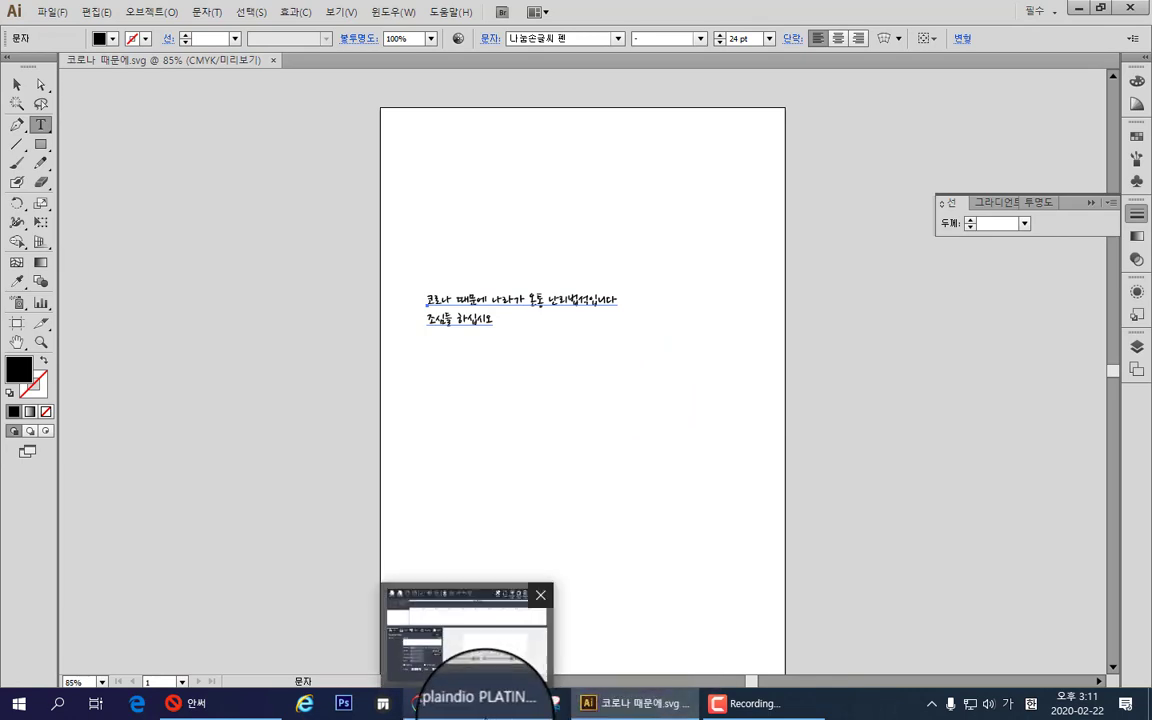
click(612, 703)
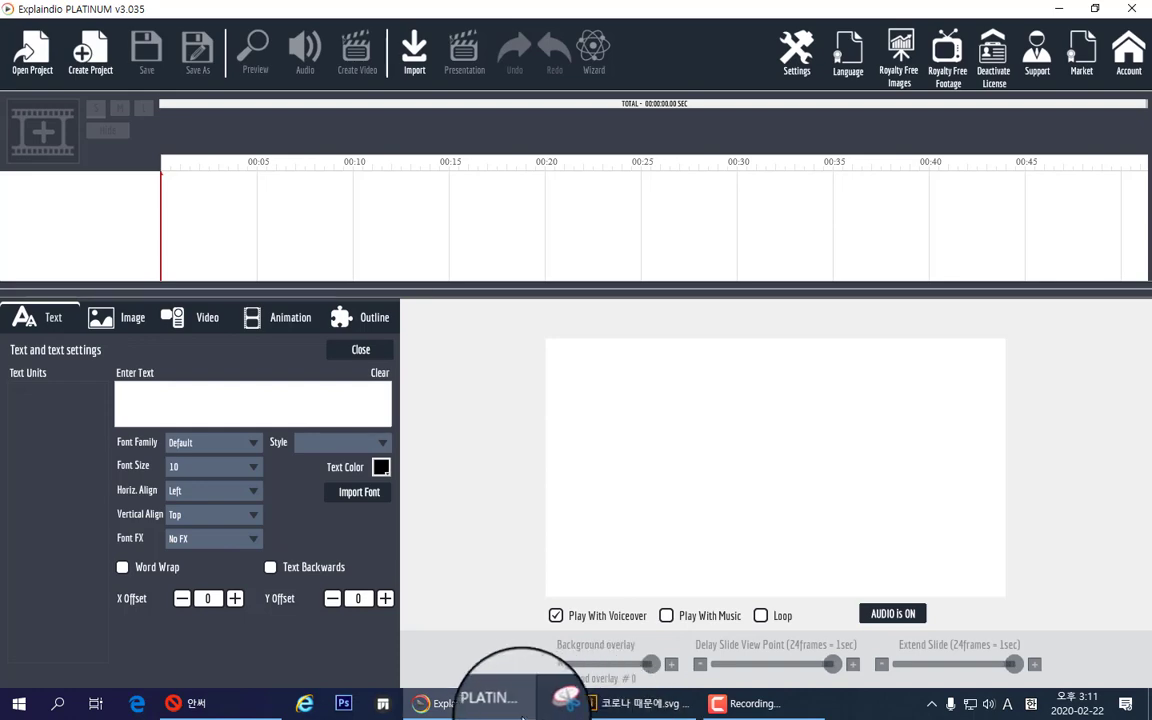
mouse_move(485, 709)
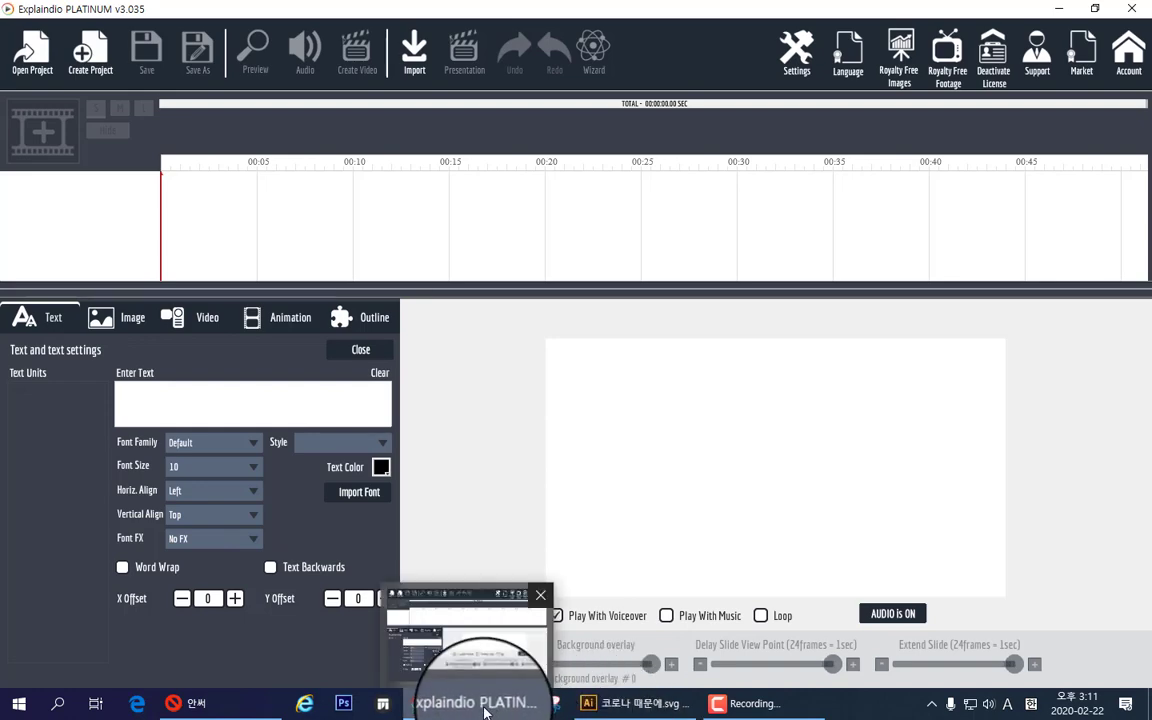
click(483, 708)
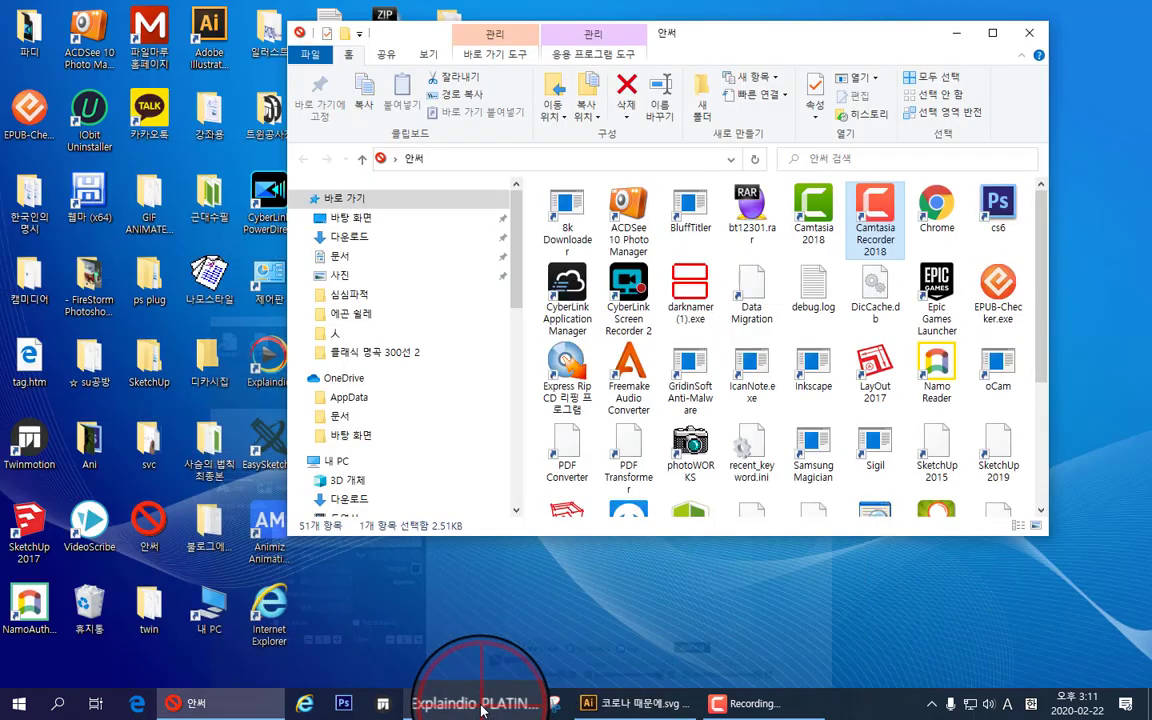
click(476, 706)
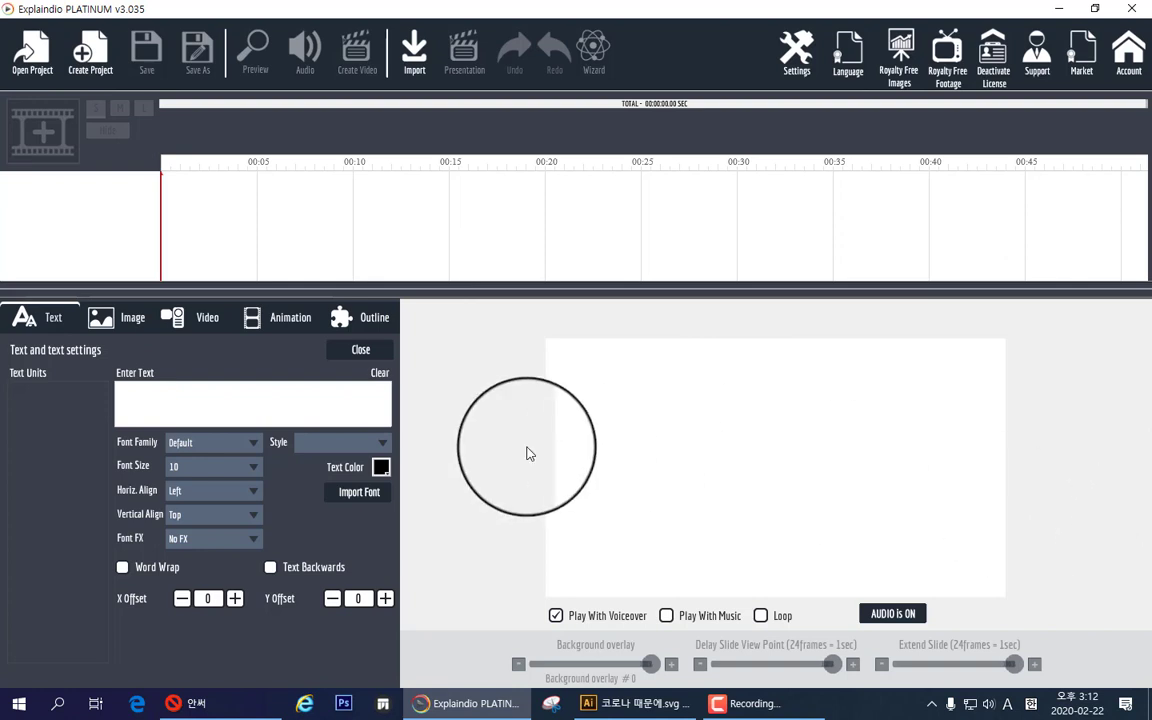
Step: Create a new project named "dd"
click(94, 55)
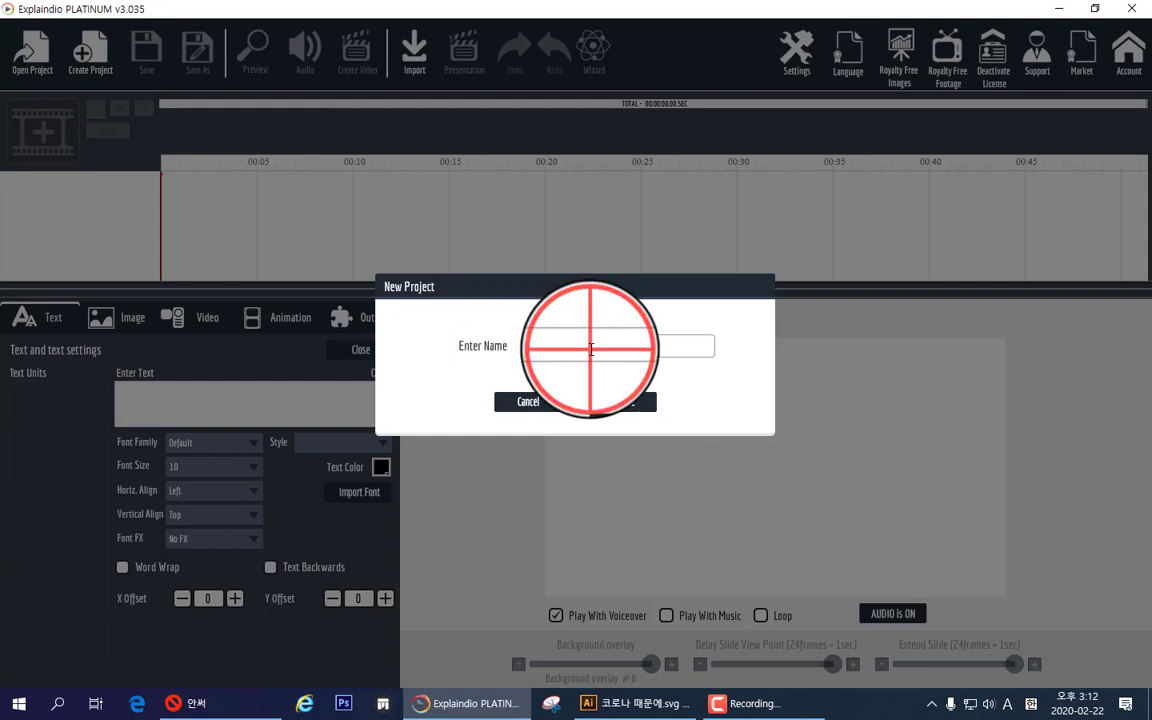
click(591, 349)
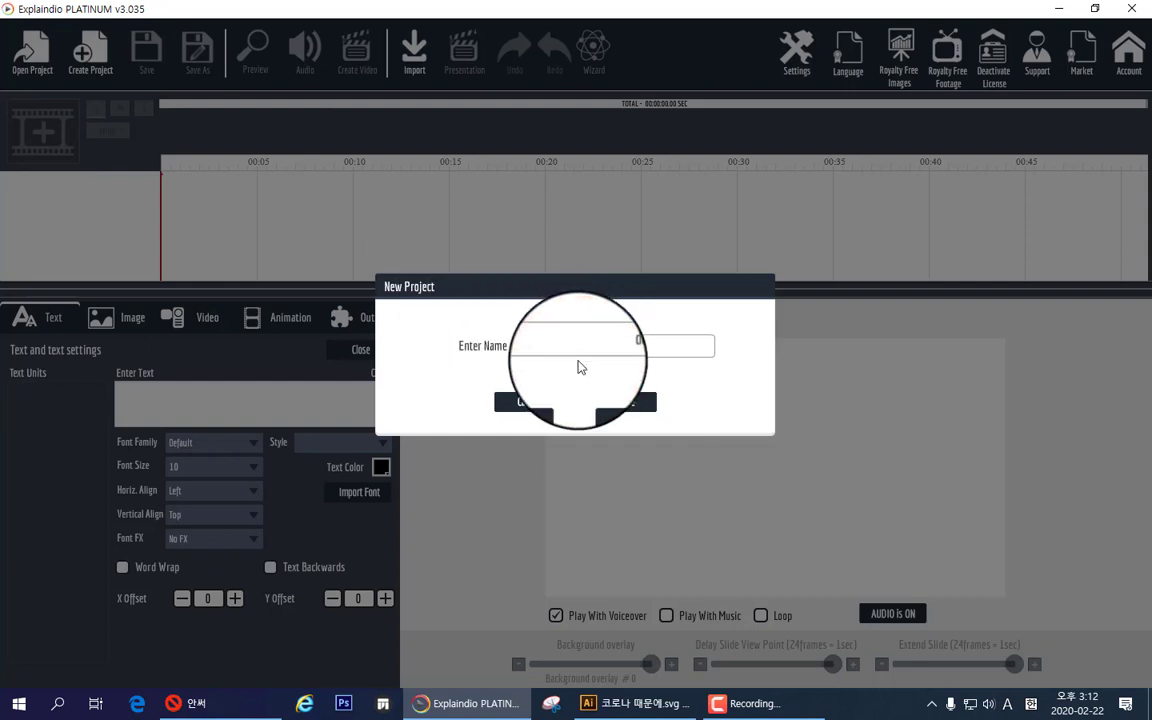
text(dd)
click(612, 402)
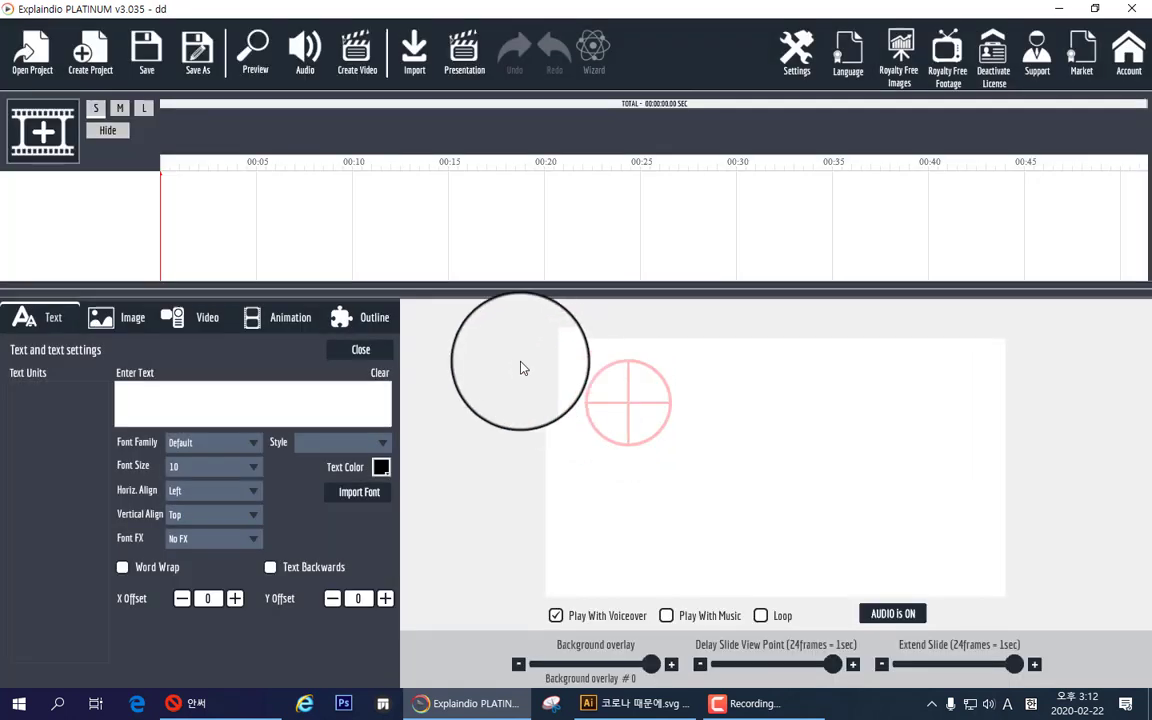
Step: Open a new scene canvas and add "코로나 때문에.svg" from the computer as a sketch image
click(43, 142)
click(465, 373)
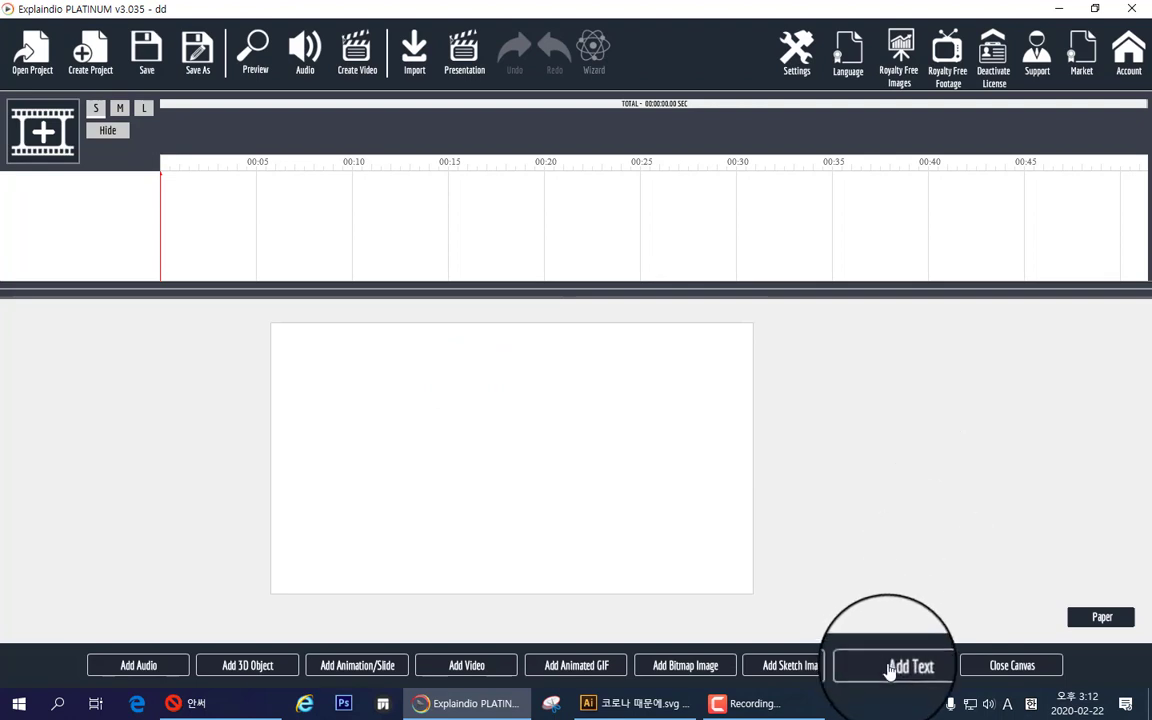
click(778, 675)
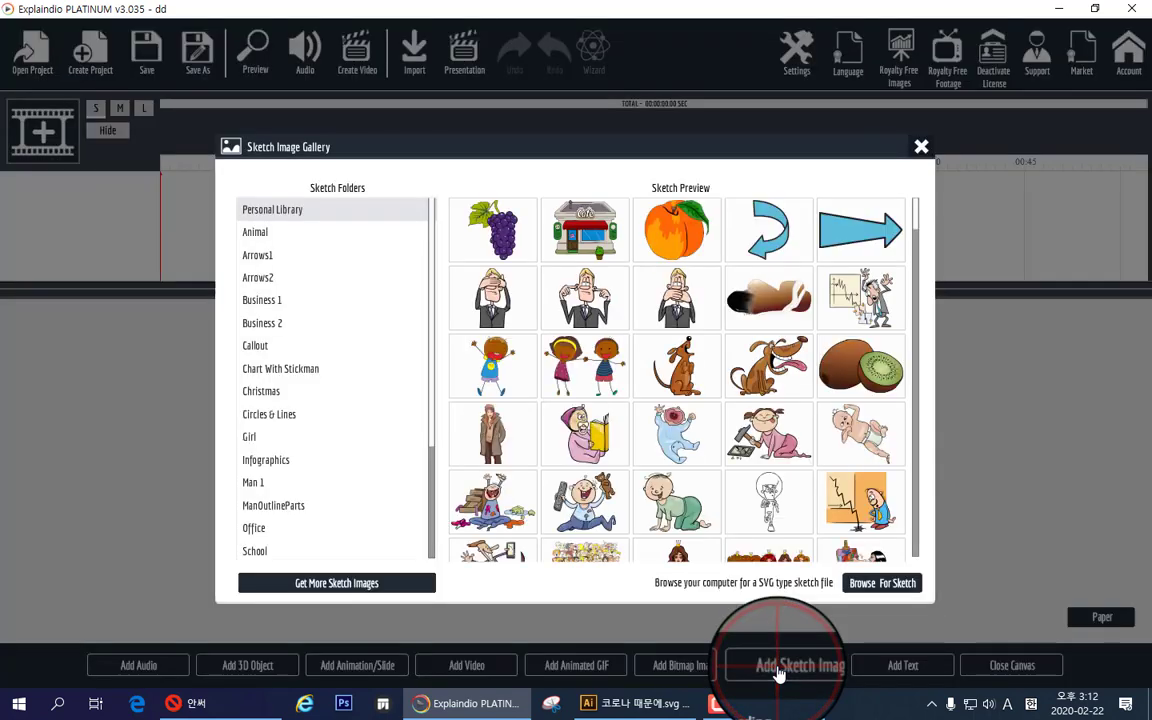
click(869, 595)
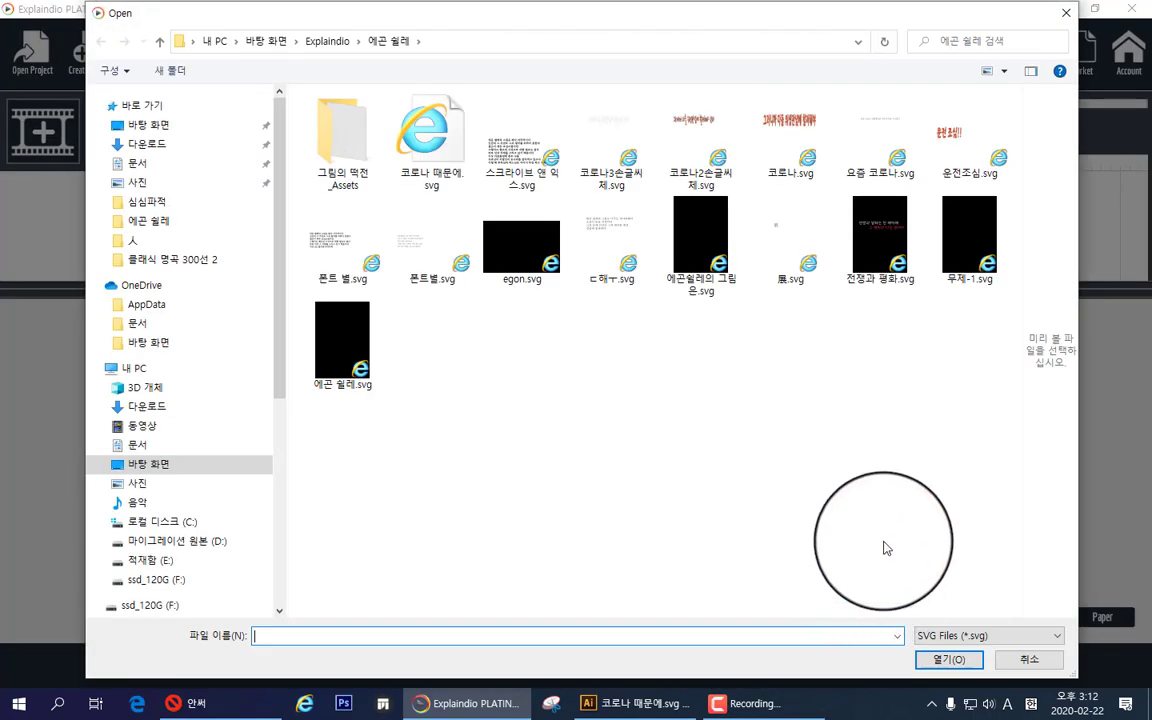
click(426, 160)
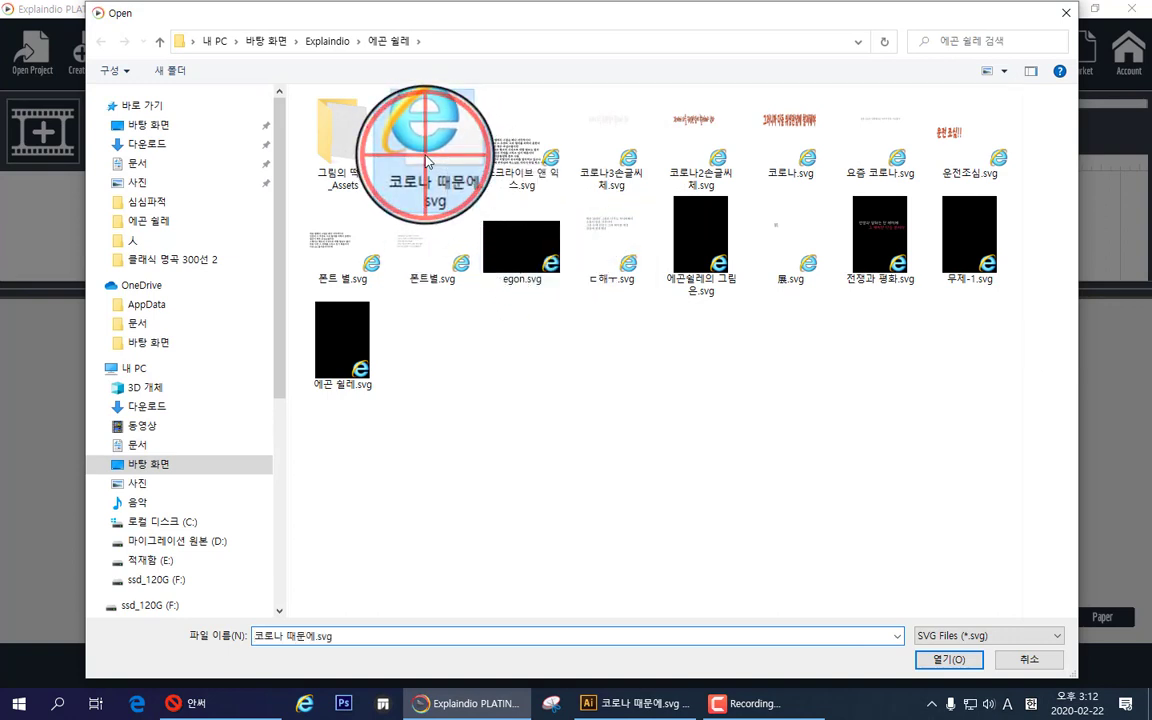
click(945, 657)
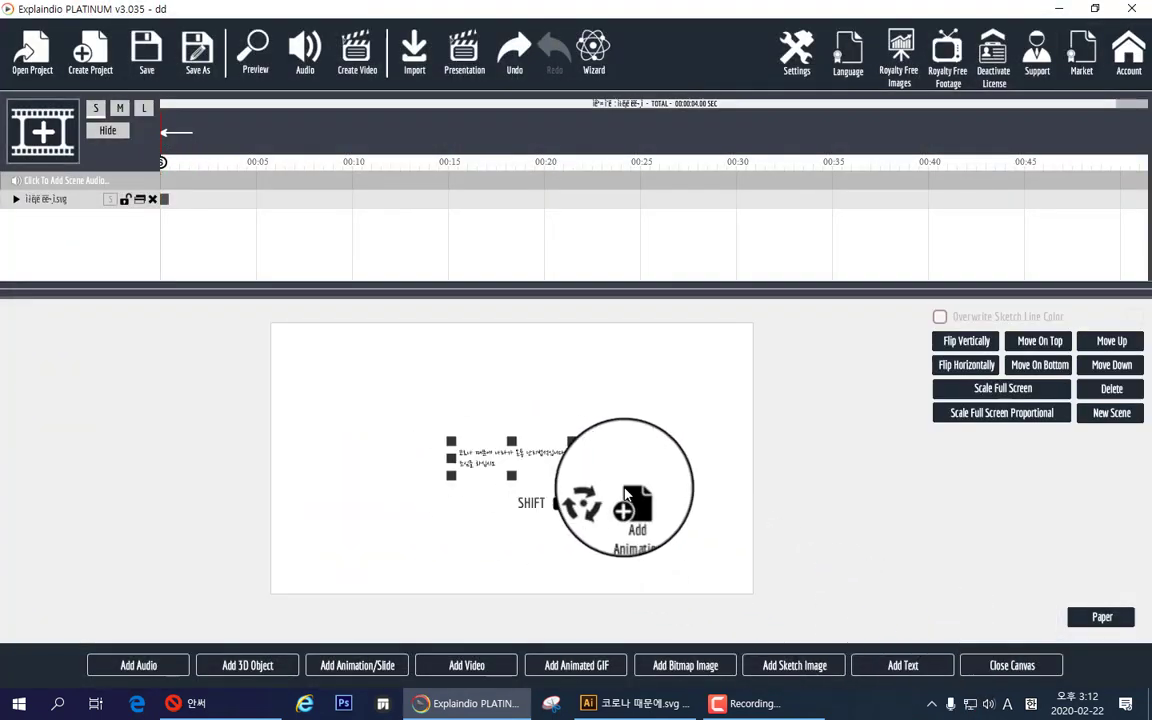
Step: Enlarge the imported text sketch to span about three quarters of the canvas width across its middle
click(573, 449)
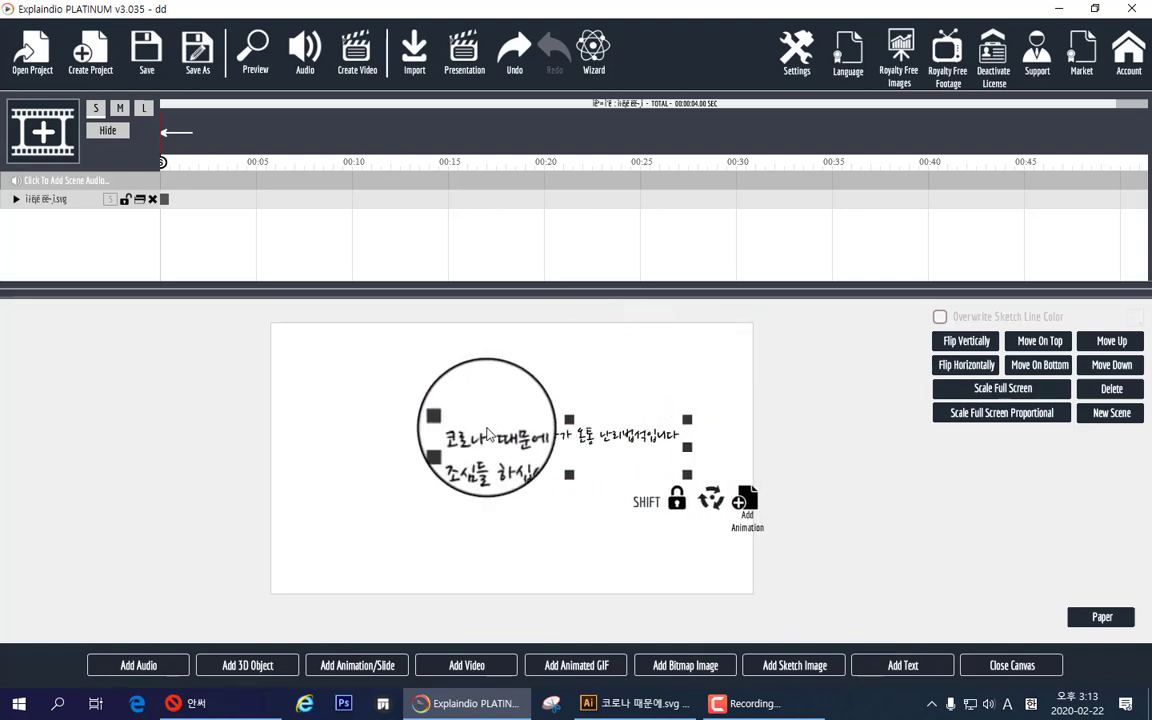
drag(451, 423, 337, 399)
drag(521, 529, 590, 482)
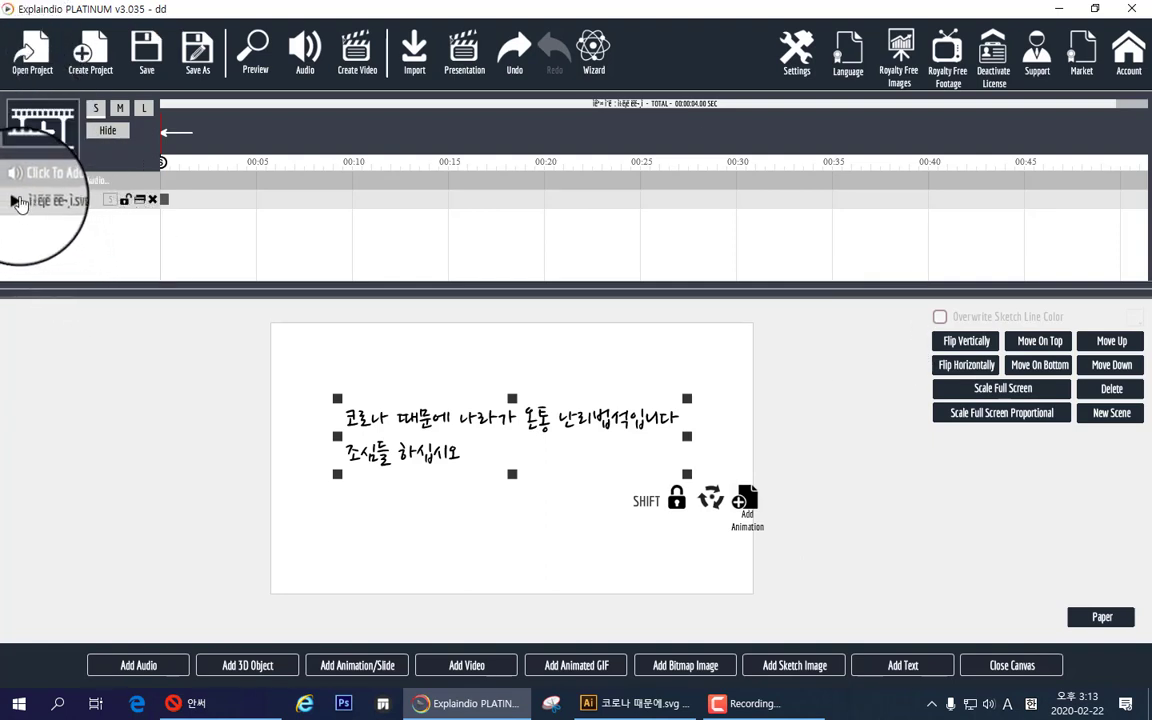
Step: Add a Sketch By Hand effect to the text sketch, lengthen it to about 9.5 seconds on the timeline, and leave the canvas
click(16, 202)
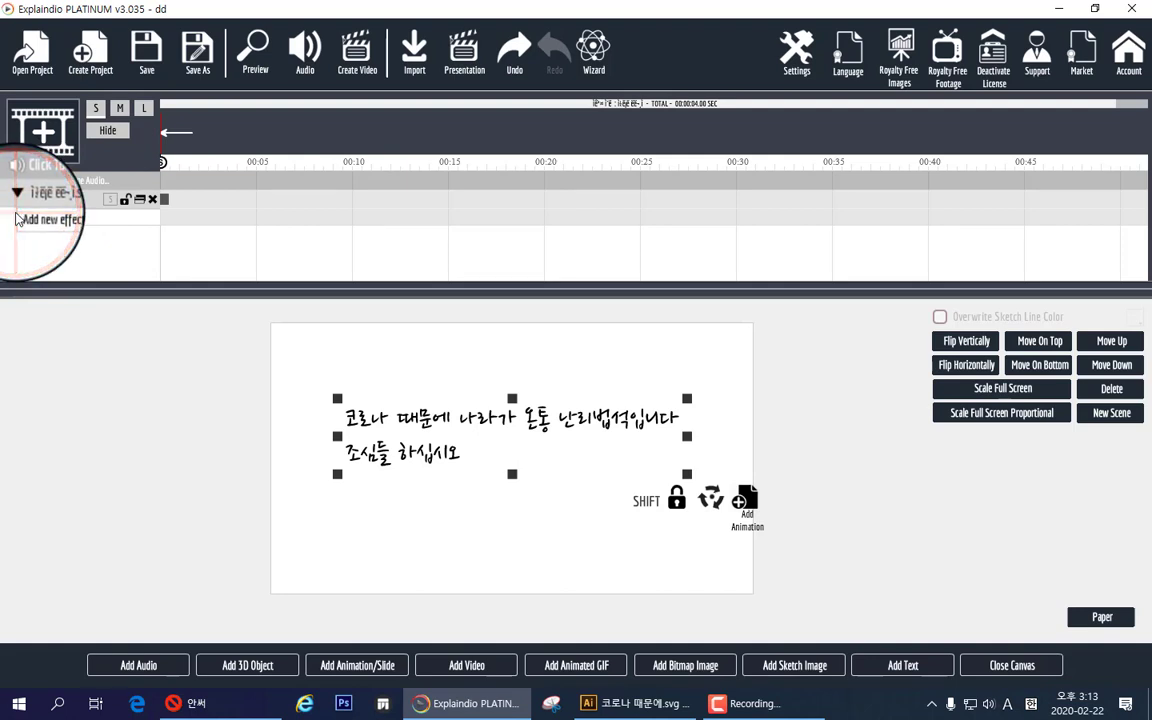
click(24, 219)
mouse_move(238, 238)
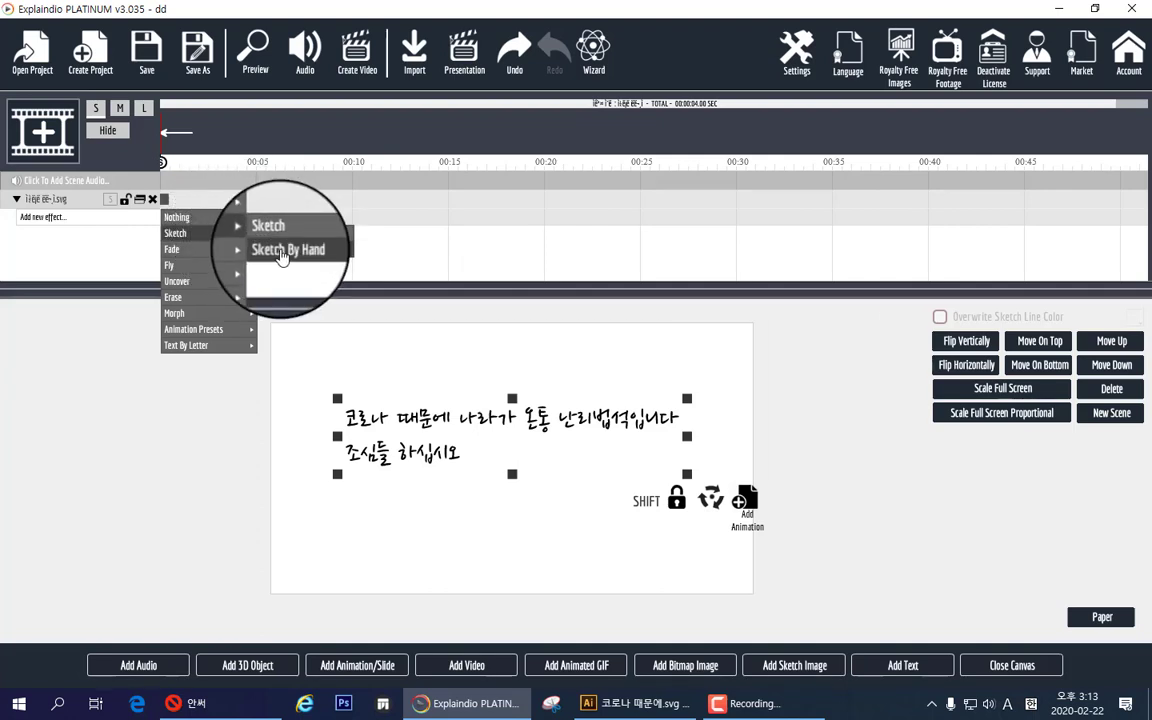
click(285, 249)
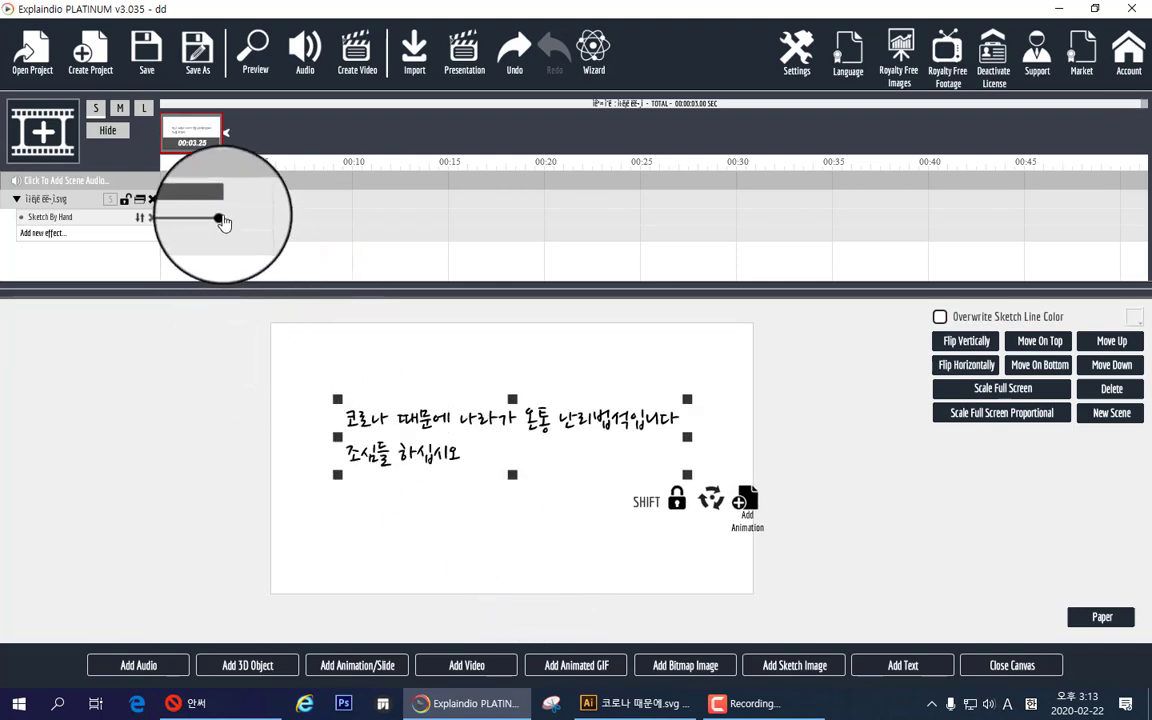
drag(224, 222, 345, 238)
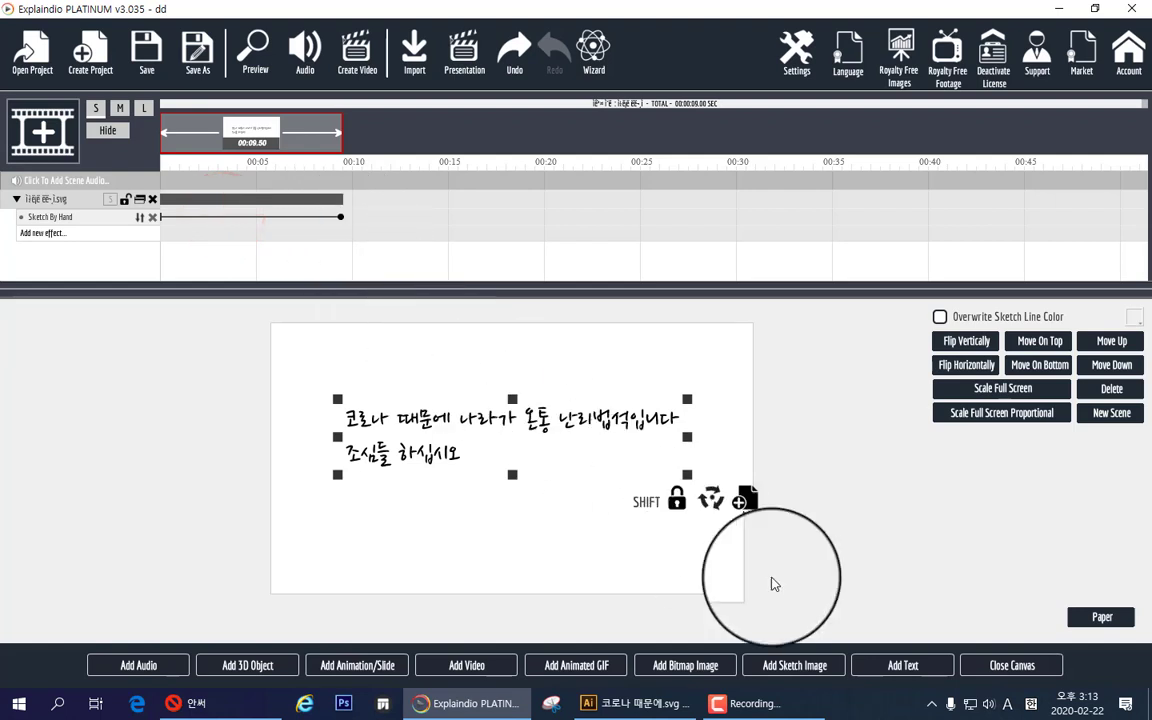
click(993, 666)
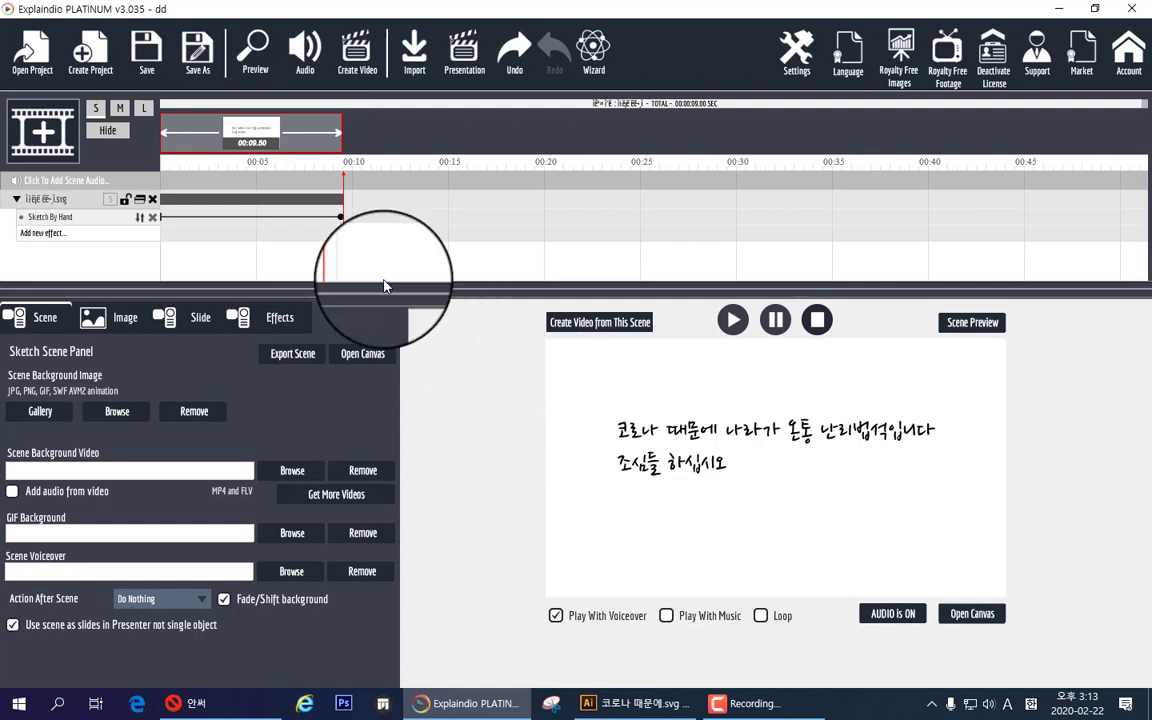
Step: Play the project preview and replay it to examine how the hand draws the text
click(256, 60)
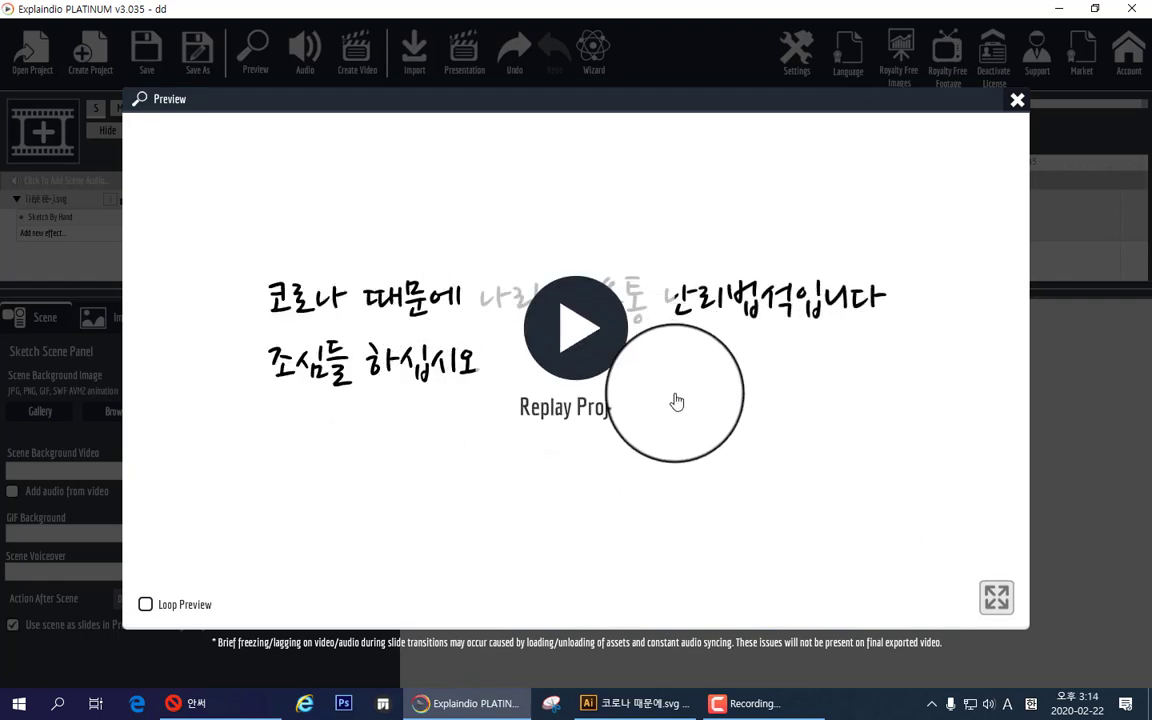
click(580, 338)
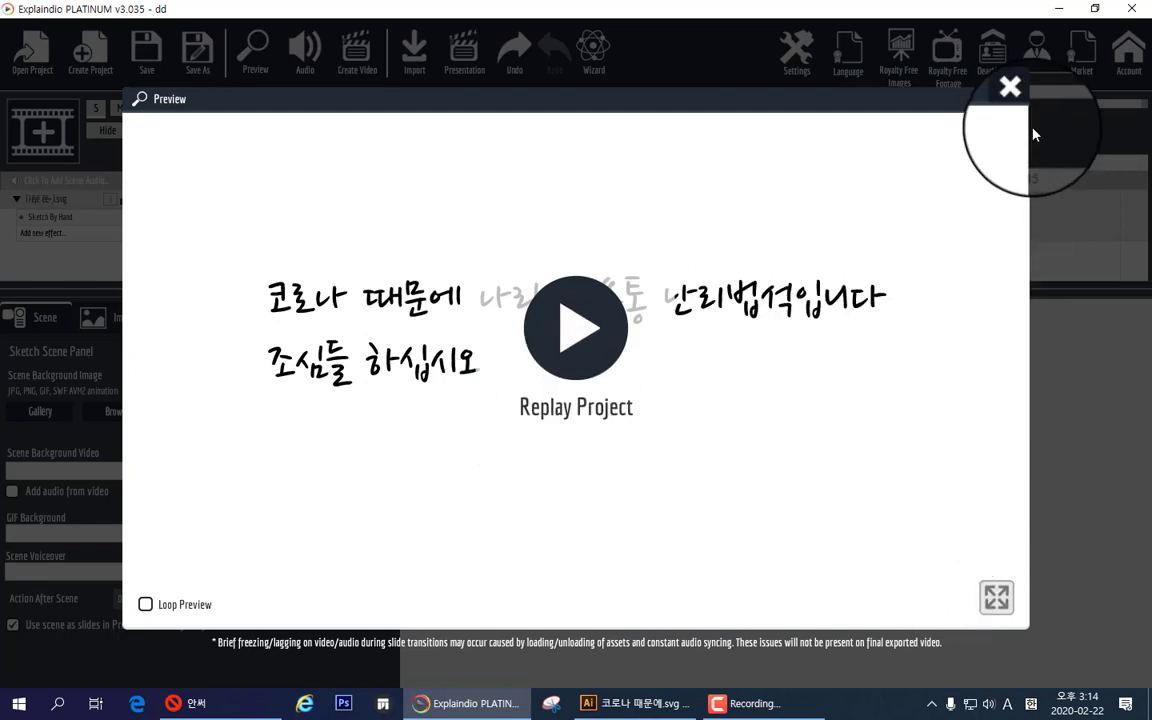
click(1017, 101)
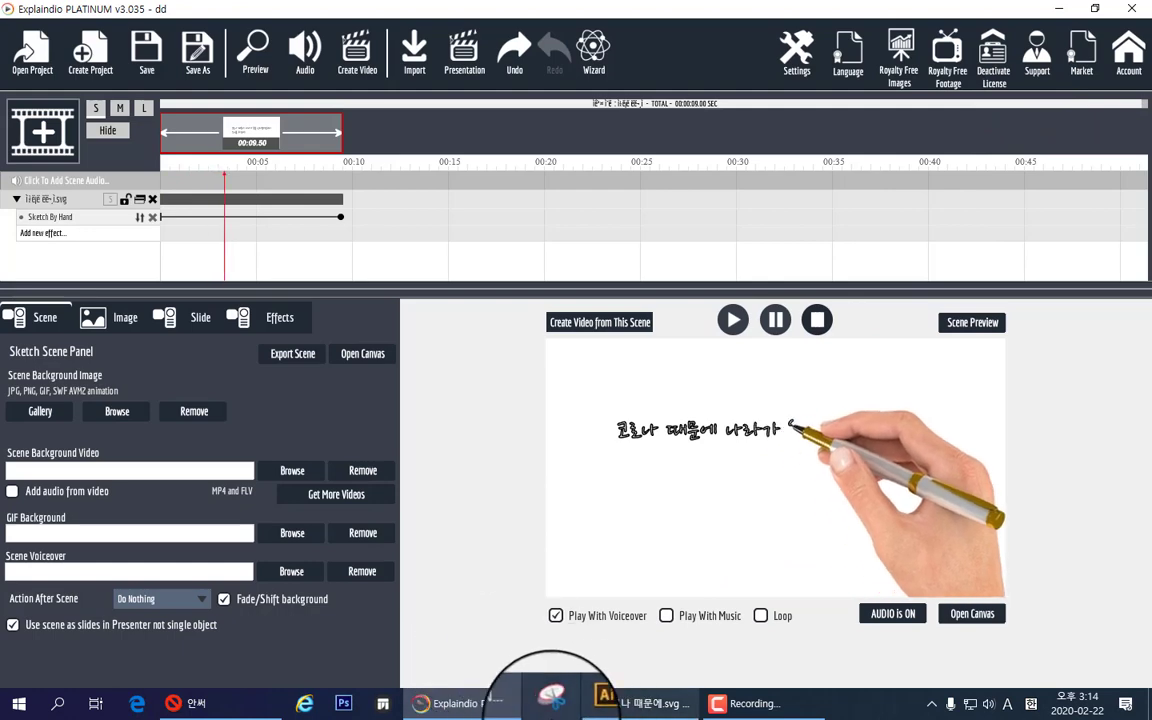
Step: Switch to Illustrator and delete the existing two-line "코로나 때문에" text from the artboard
click(640, 703)
drag(532, 453, 441, 305)
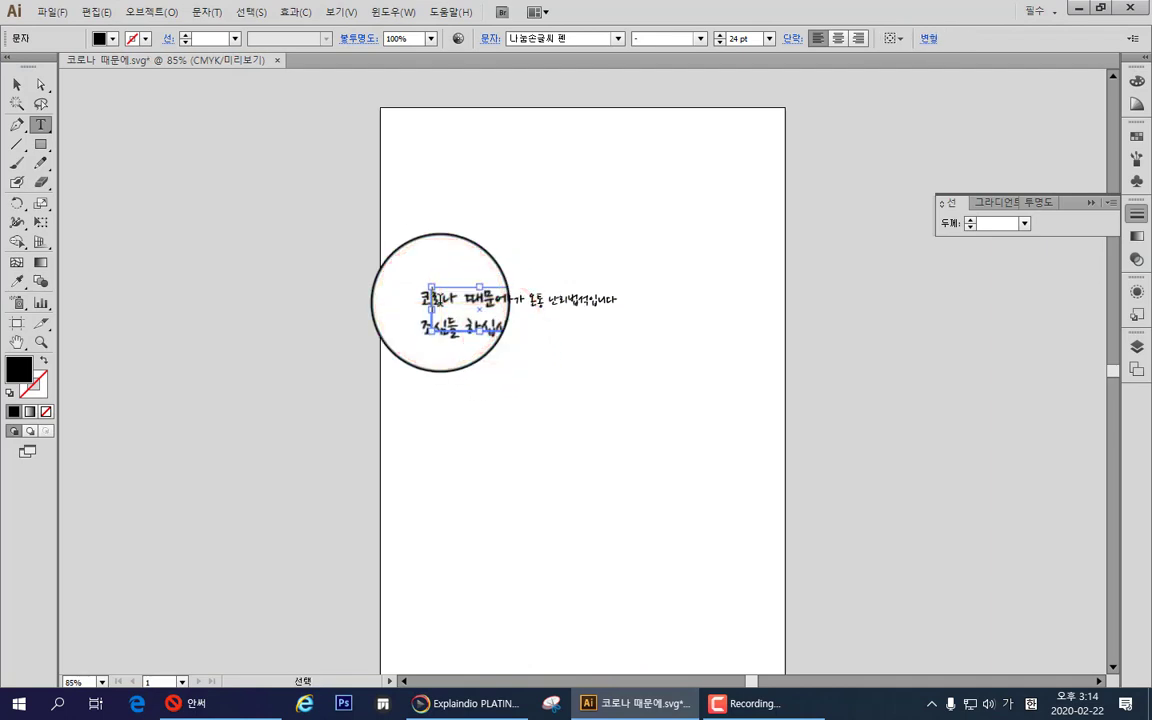
click(501, 350)
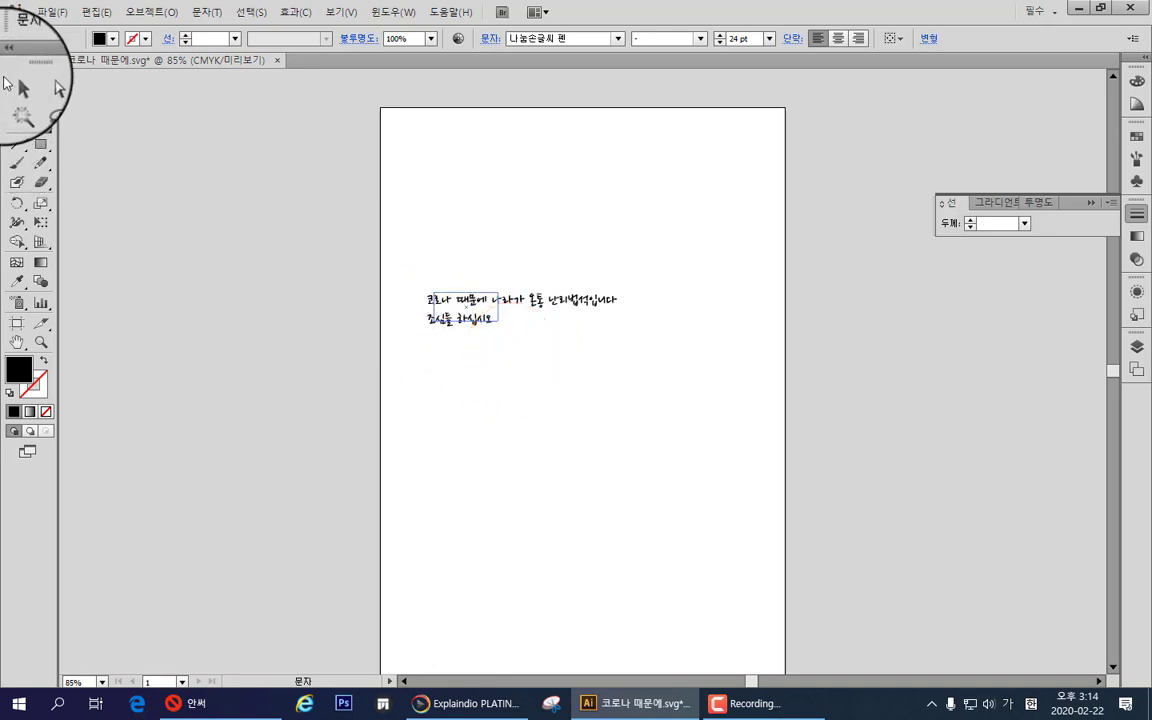
click(16, 84)
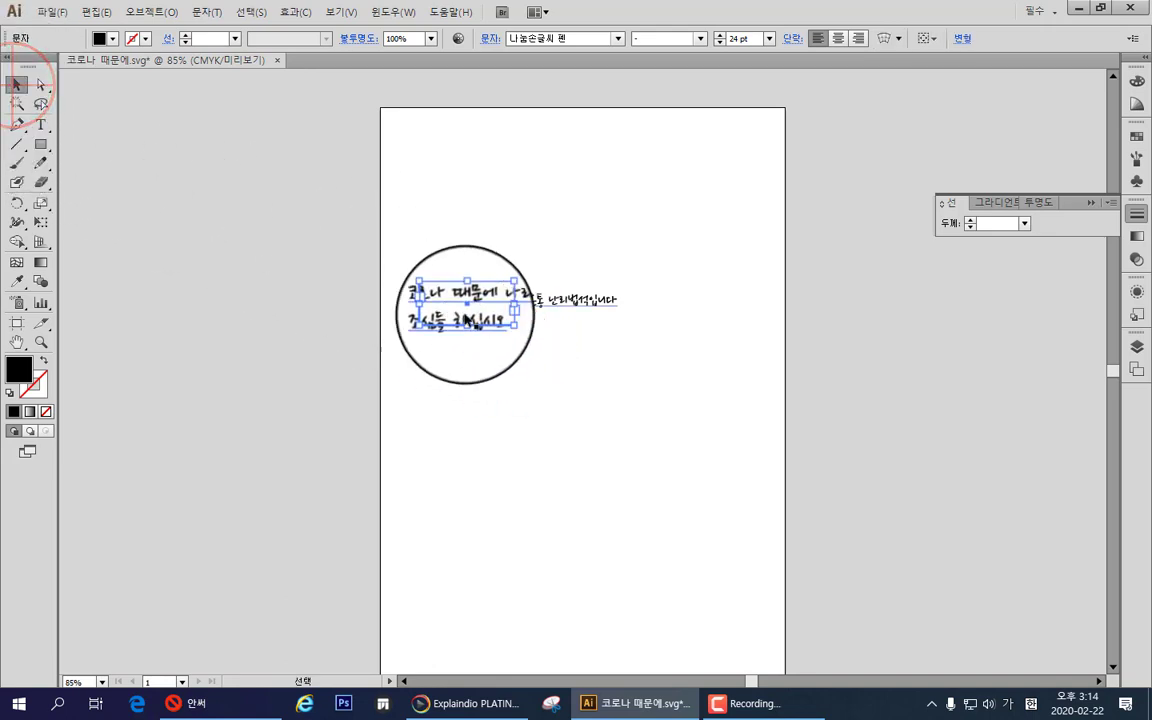
key(ctrl+shift+a)
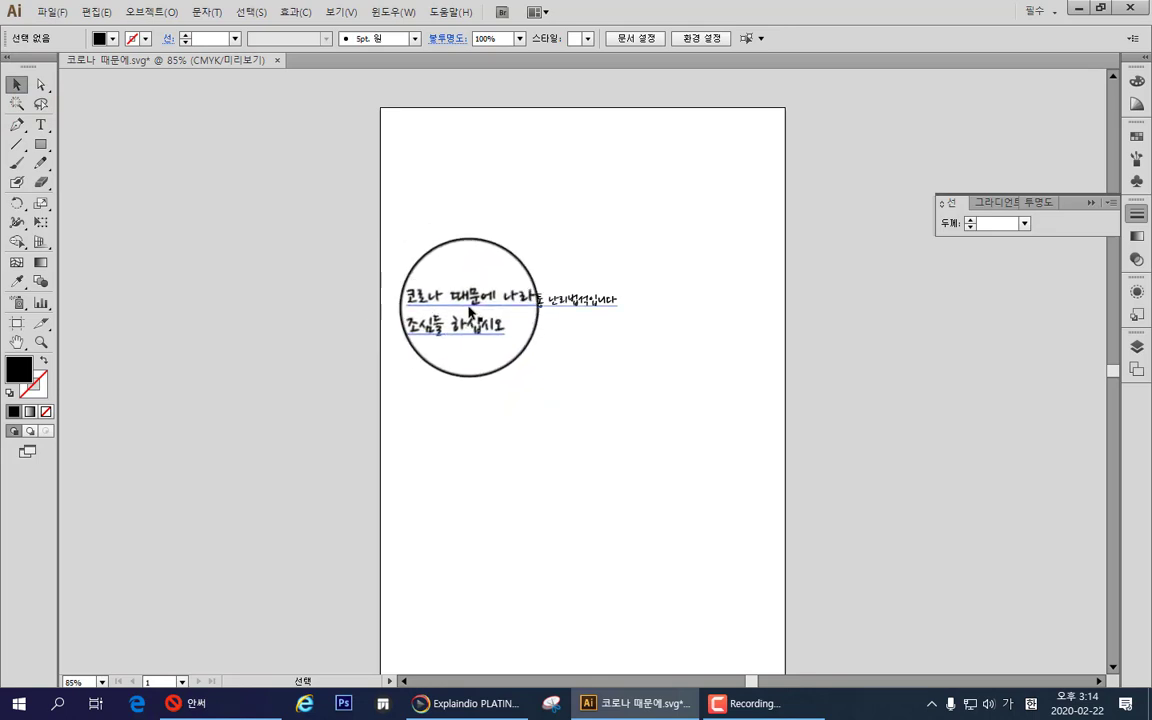
click(474, 307)
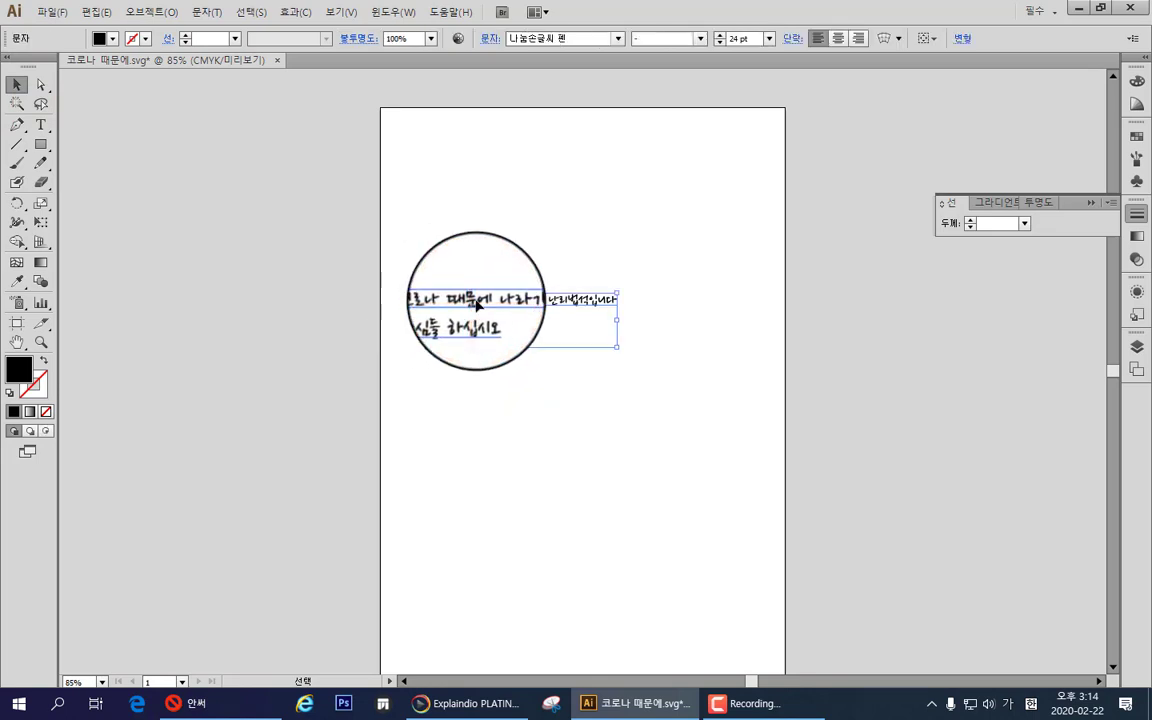
key(Delete)
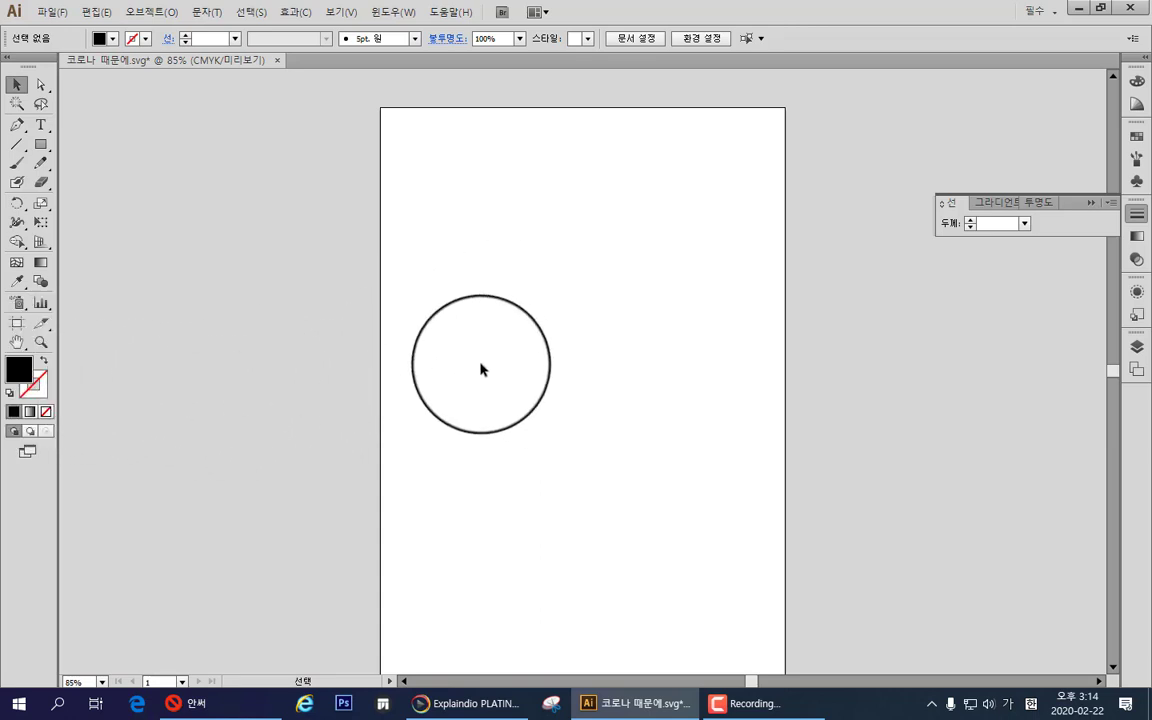
Step: Add the text line "우리나라는 이제 청정국의 자존심을 잃었다" on the empty artboard and set its size to 48 pt
click(41, 124)
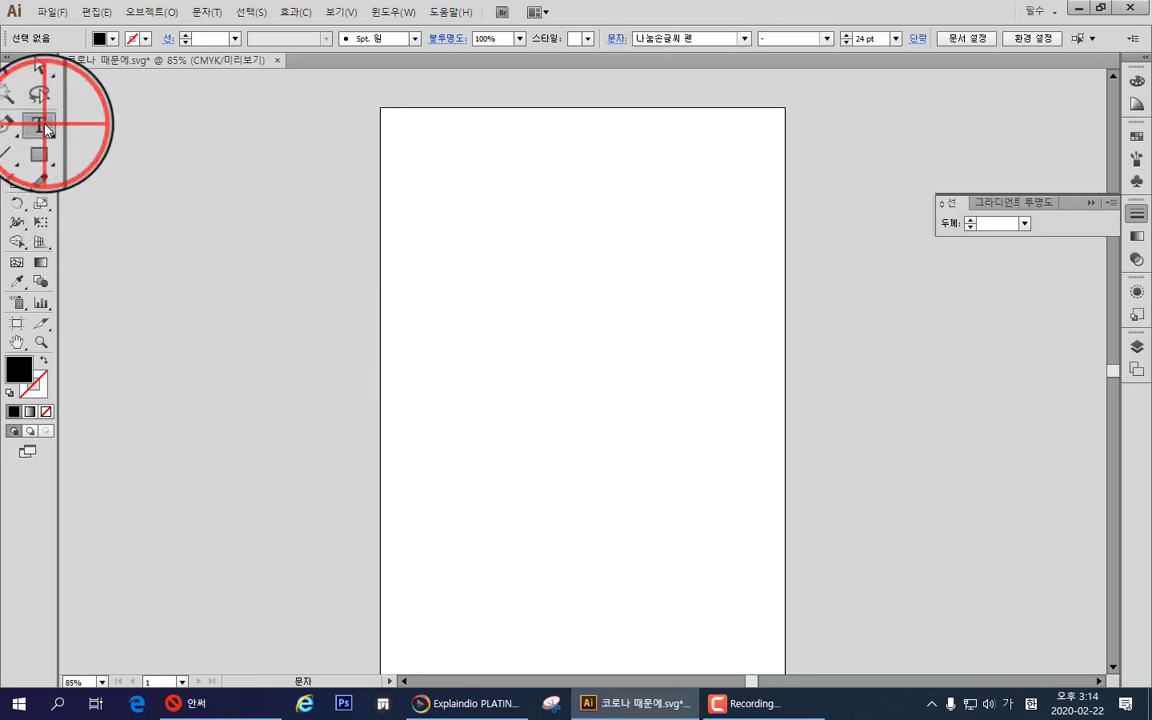
click(441, 328)
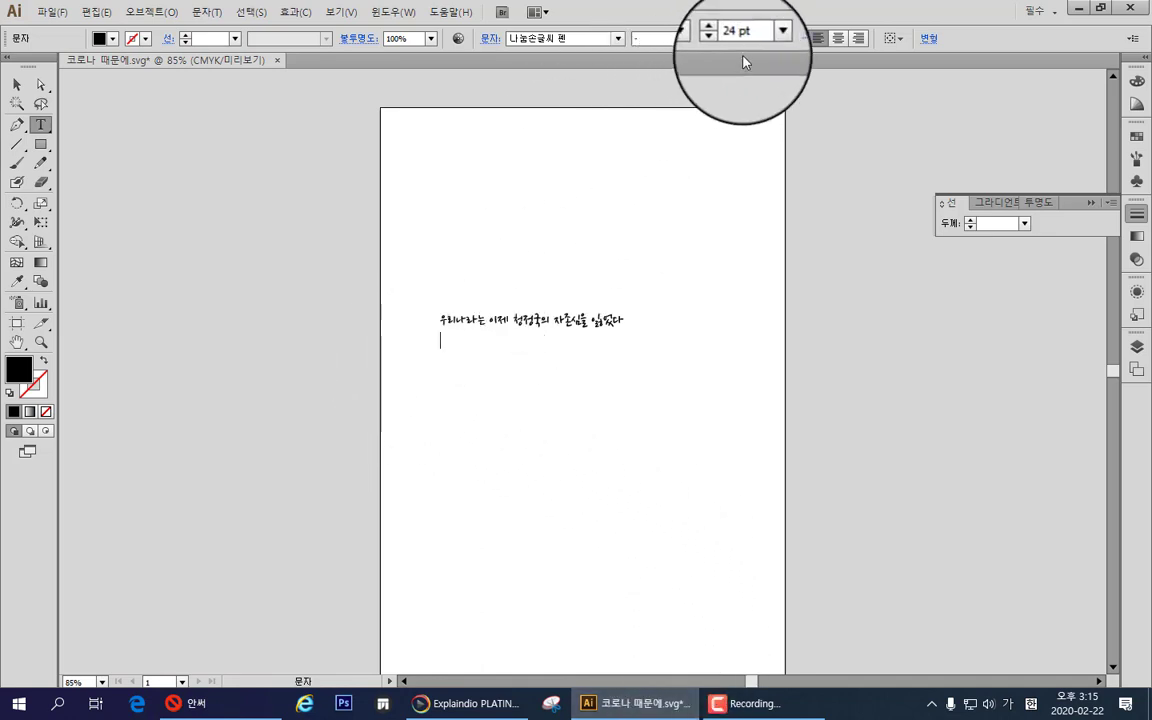
drag(624, 328, 399, 288)
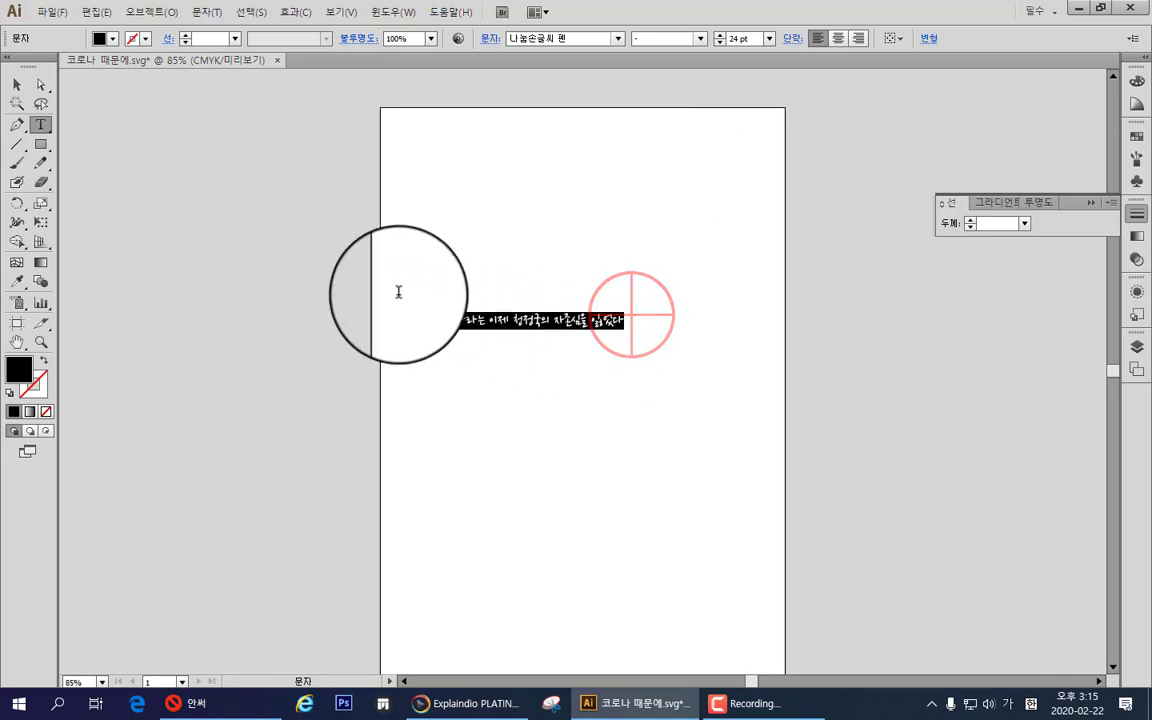
click(770, 39)
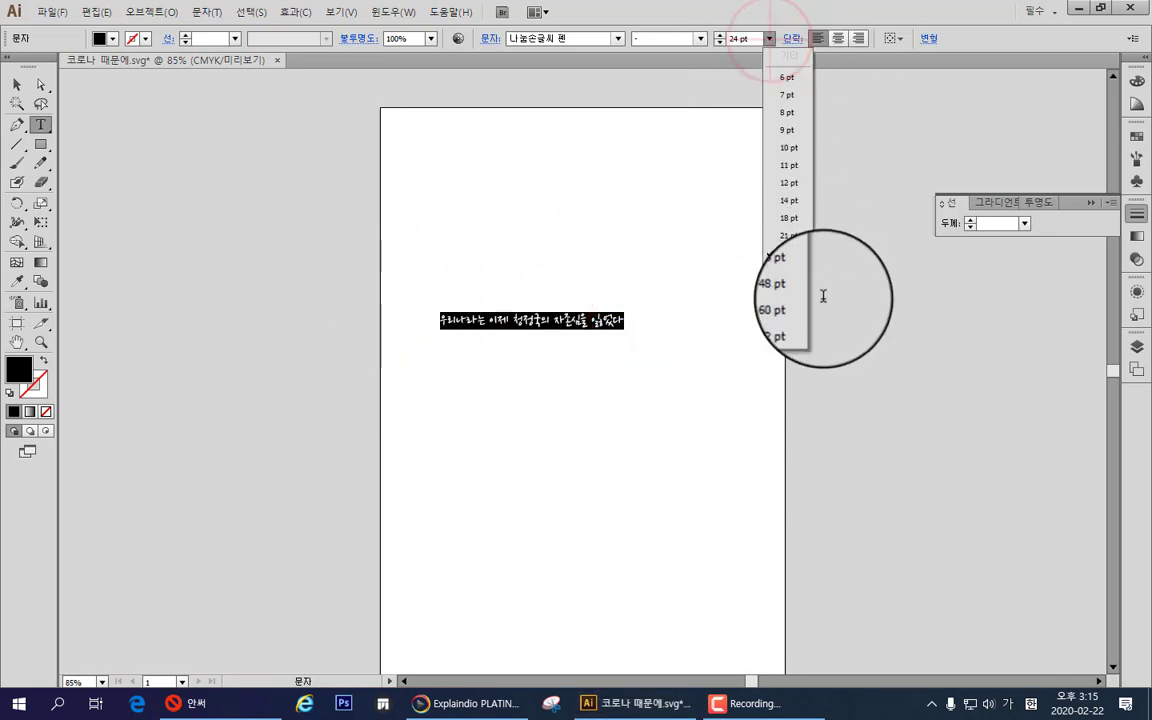
click(783, 289)
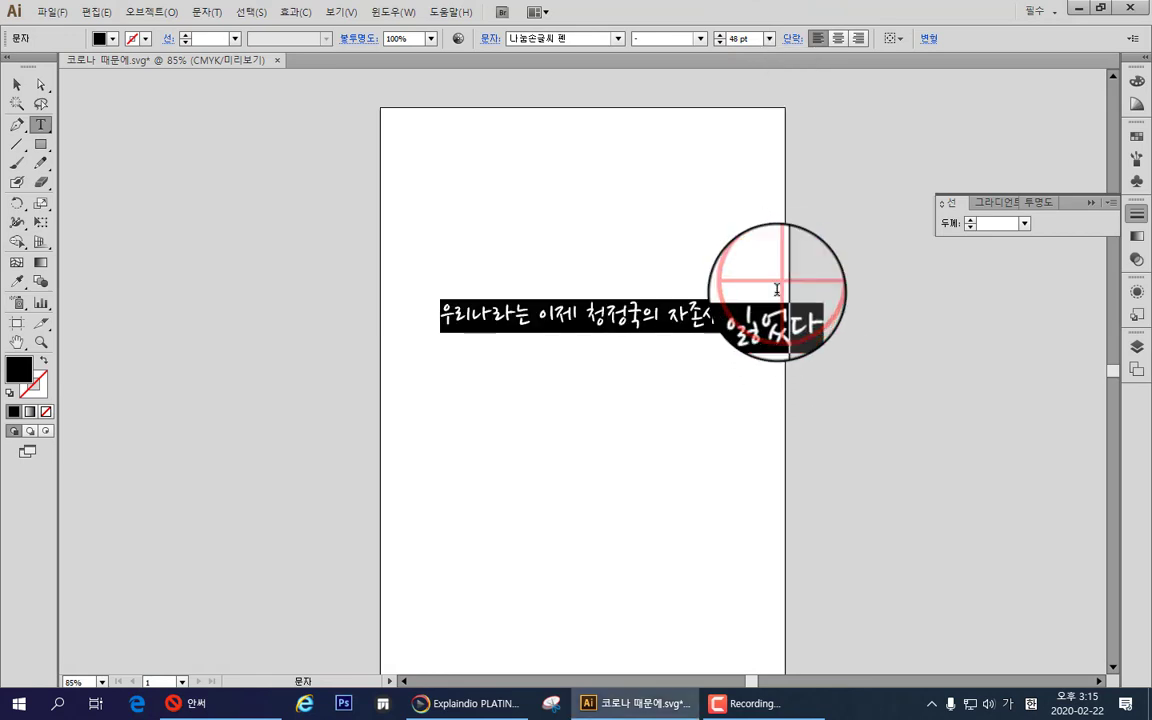
click(804, 345)
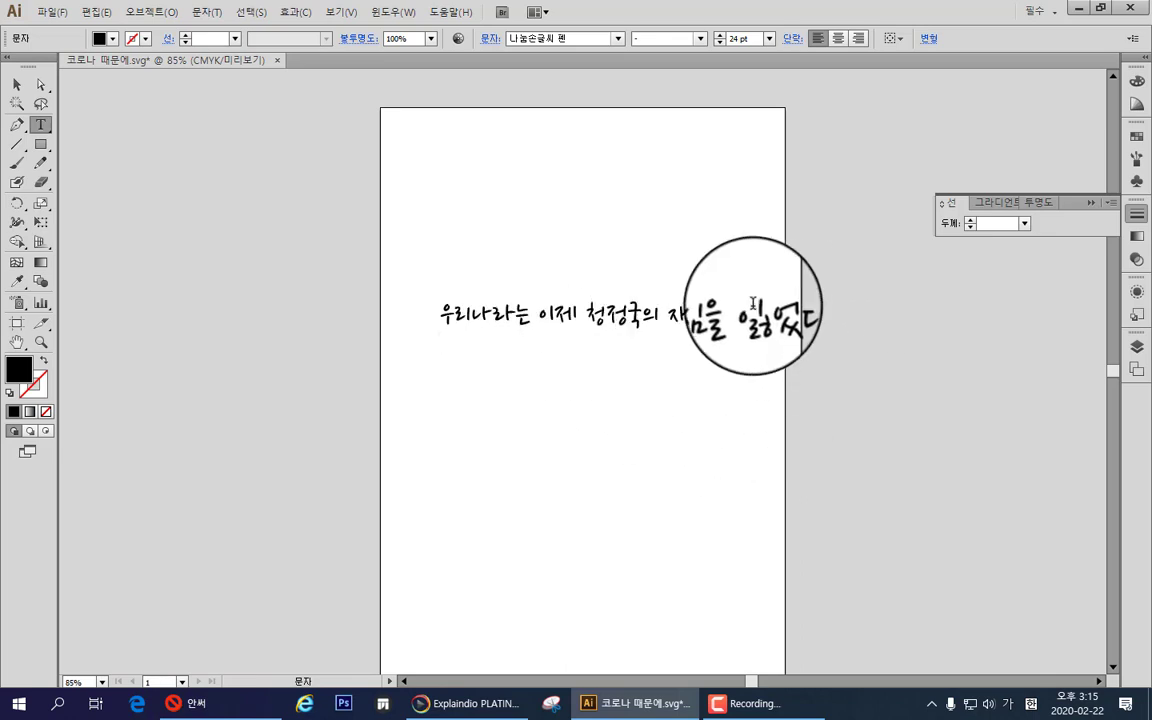
key(Return)
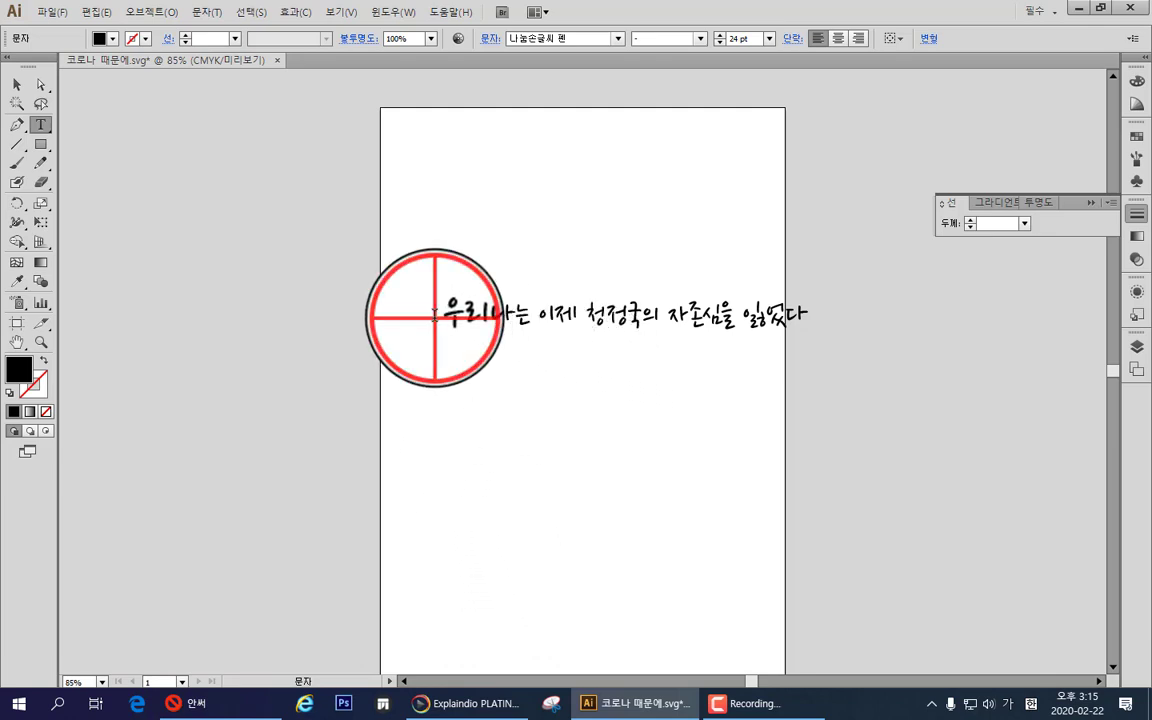
Step: Change the font of the whole text line to HS겨울눈꽃체
drag(434, 316, 836, 310)
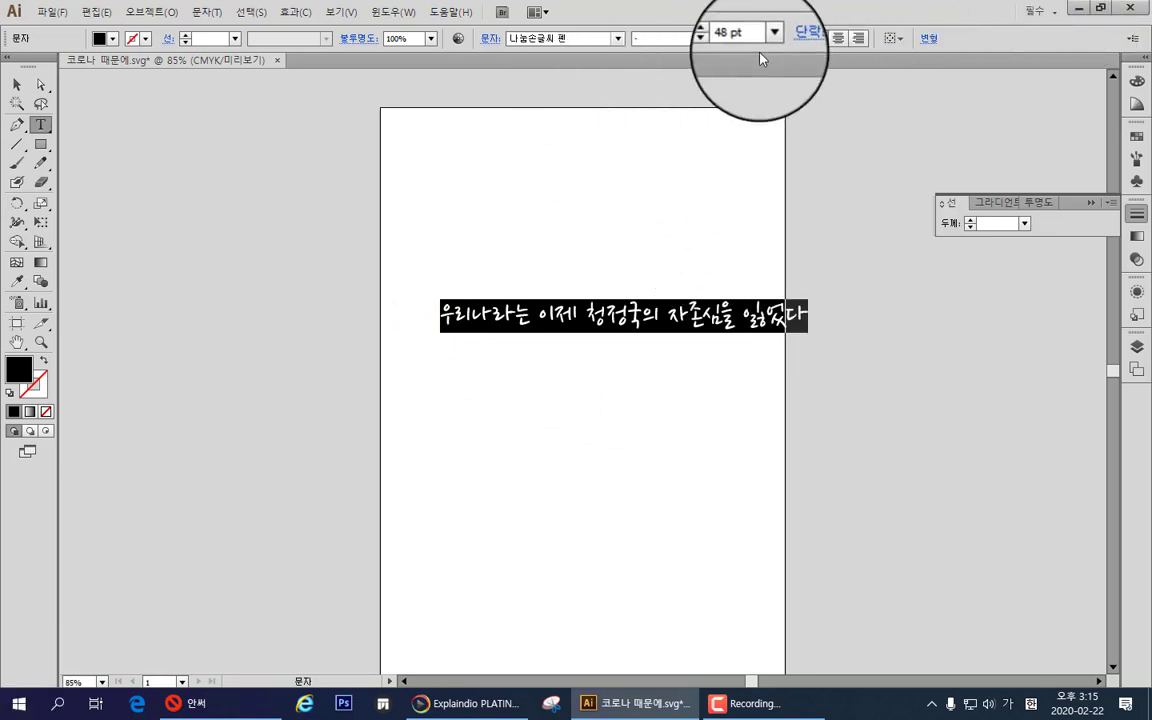
click(619, 40)
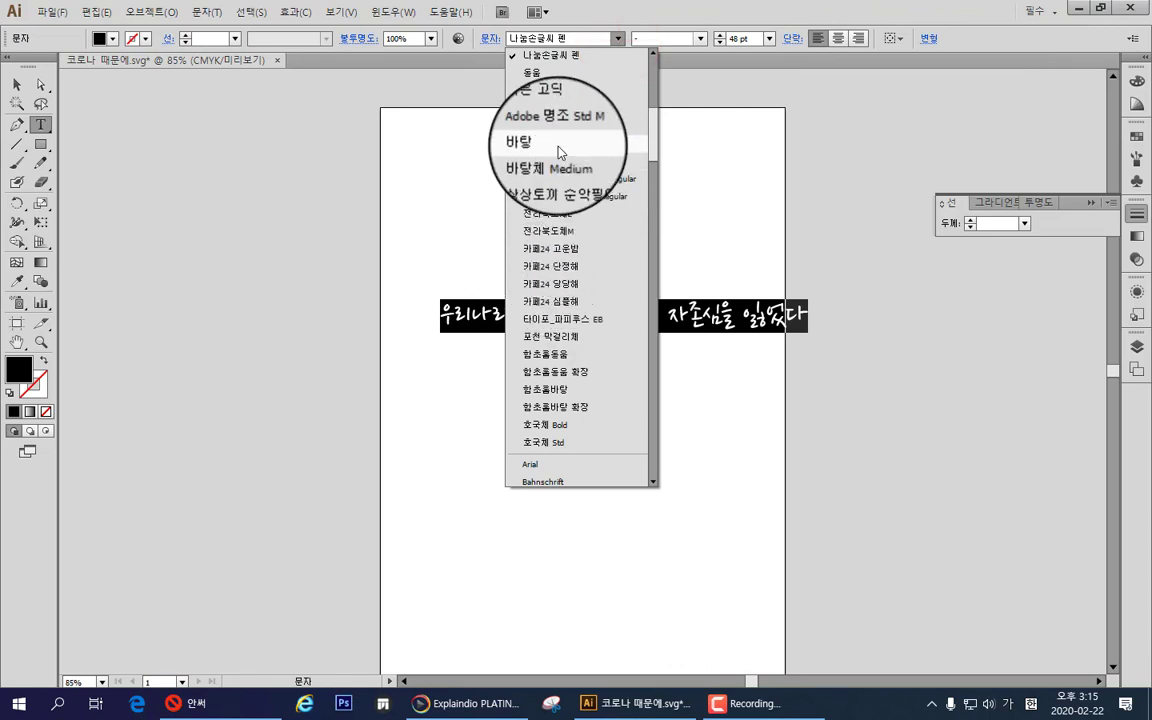
scroll(559, 150, up, 7)
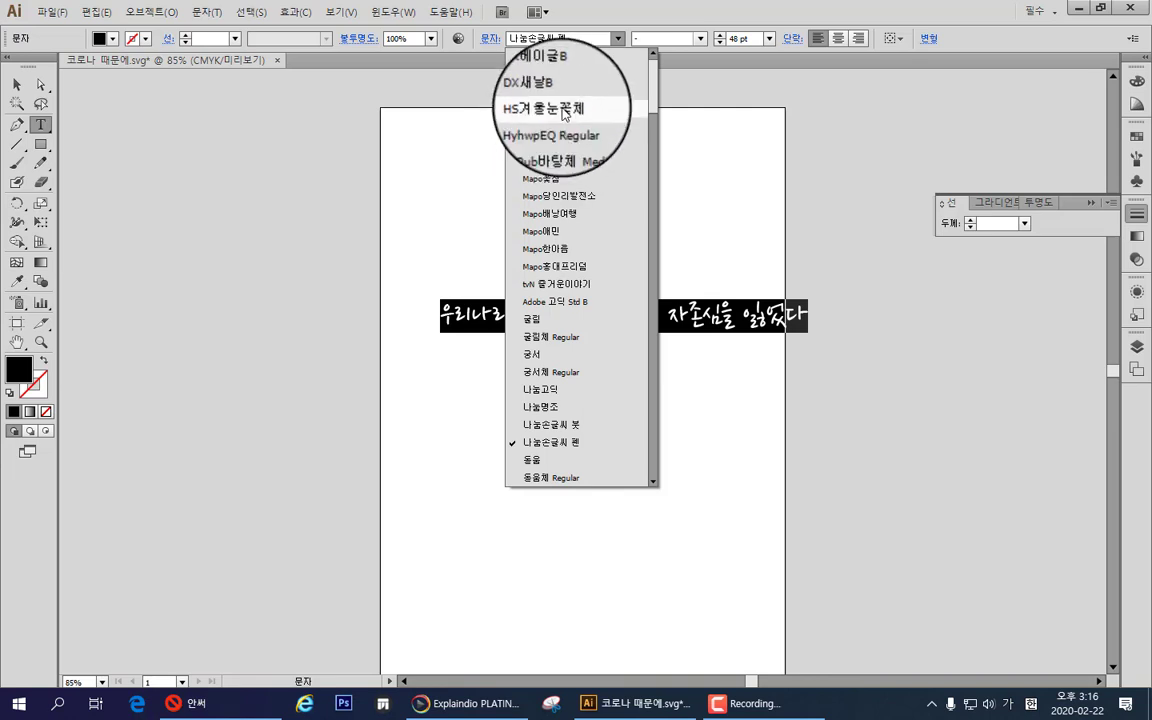
click(563, 113)
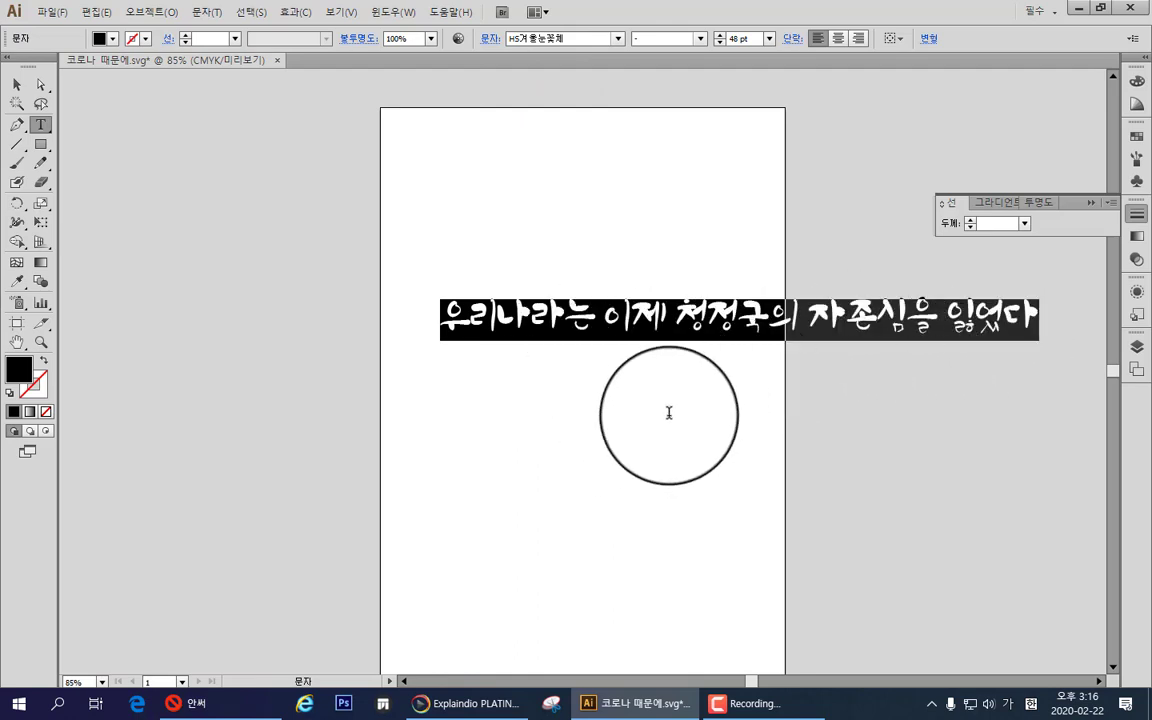
click(630, 408)
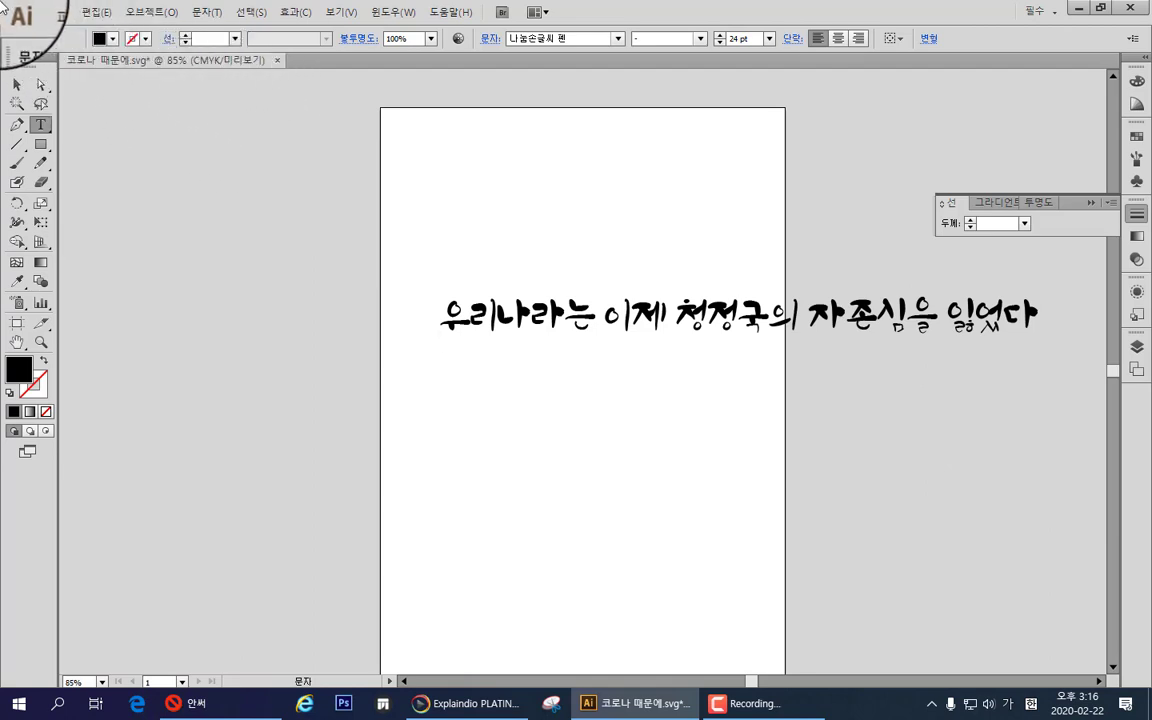
Step: Try to save the document as an SVG file named "우리나라는 이제"
click(38, 14)
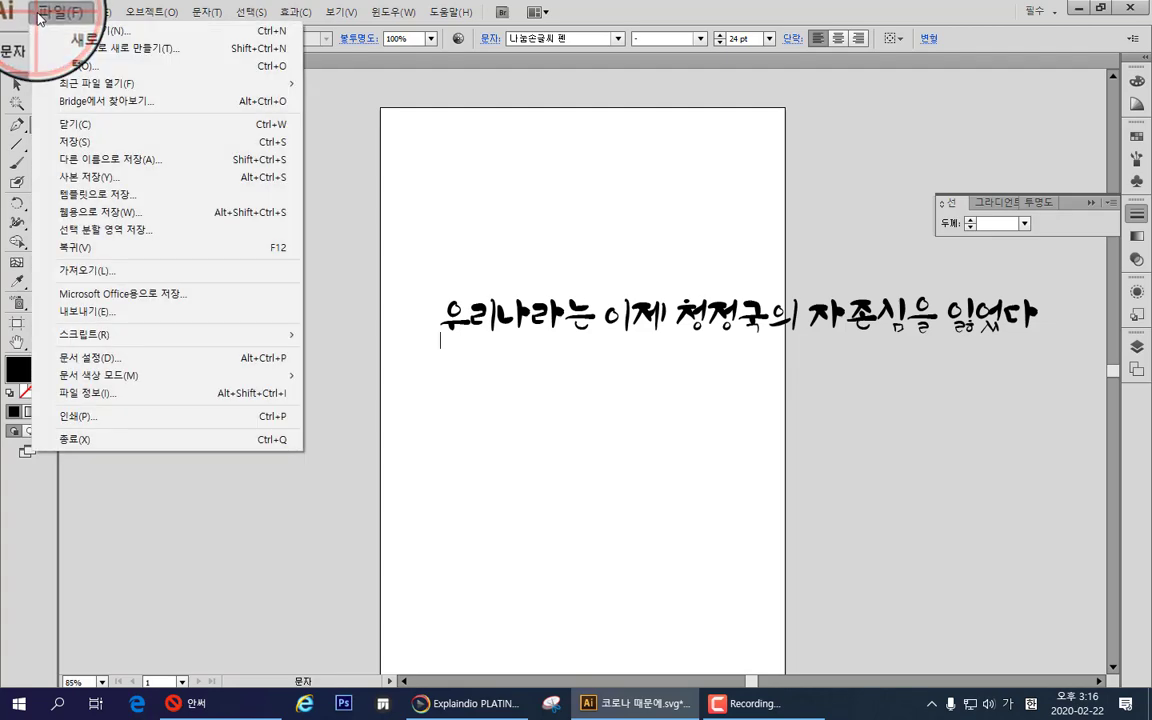
click(105, 160)
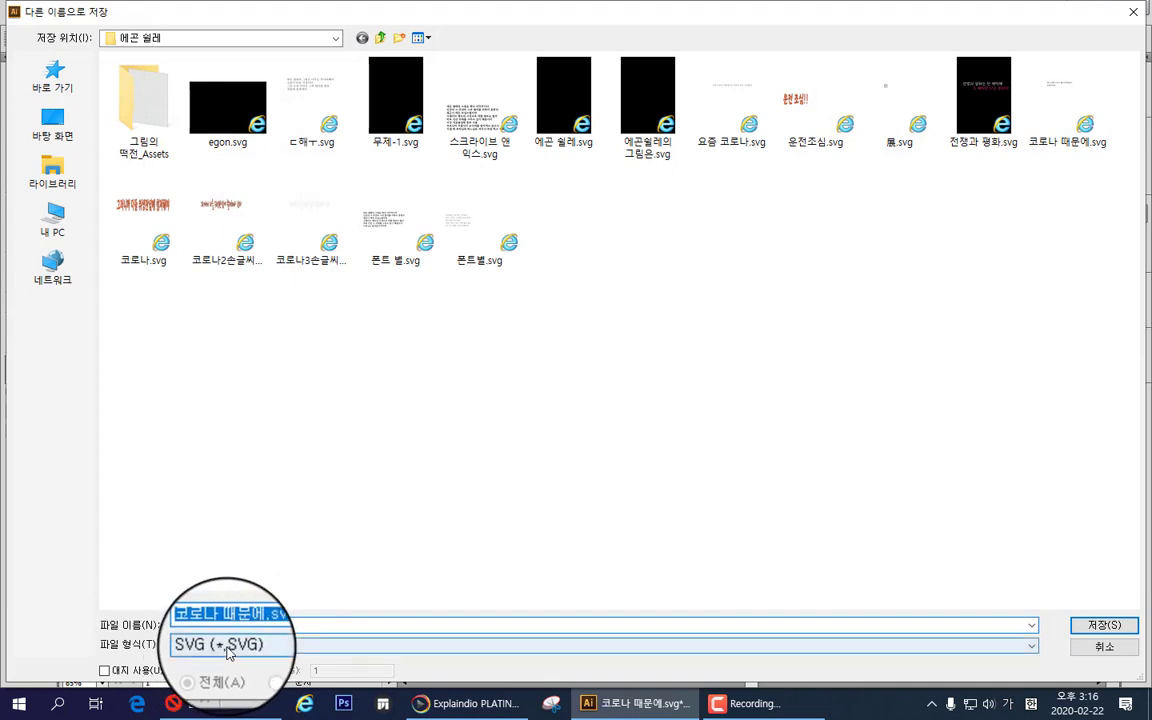
click(283, 622)
key(BackSpace)
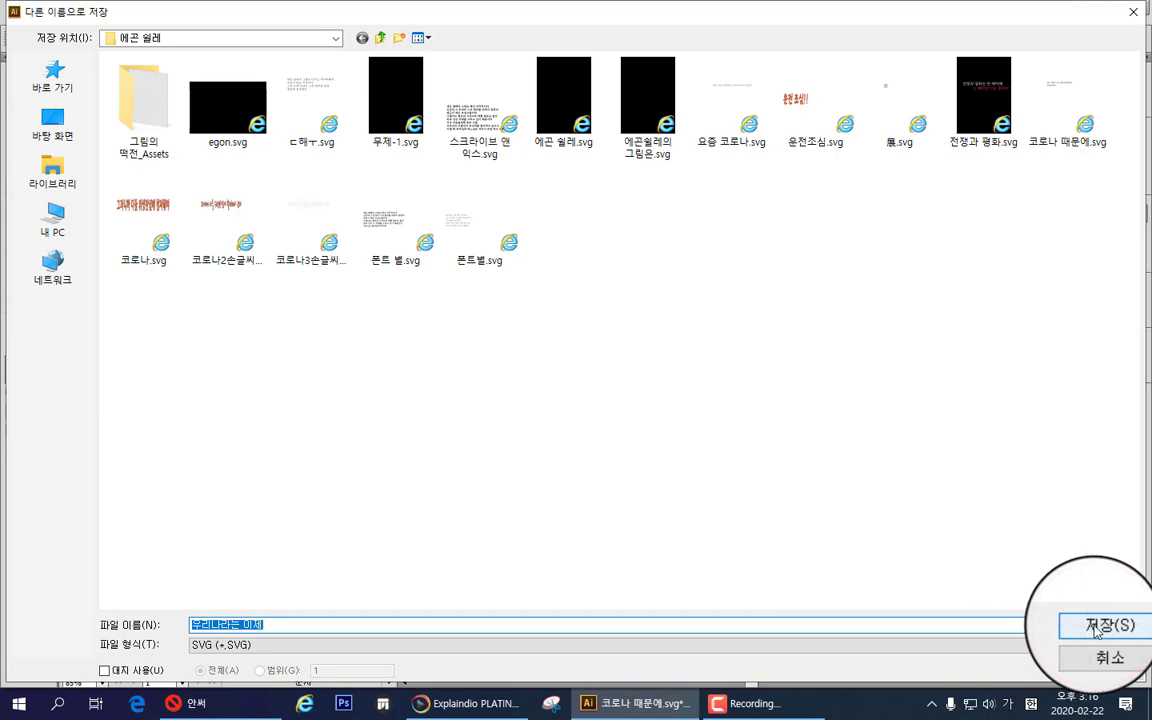
click(1096, 630)
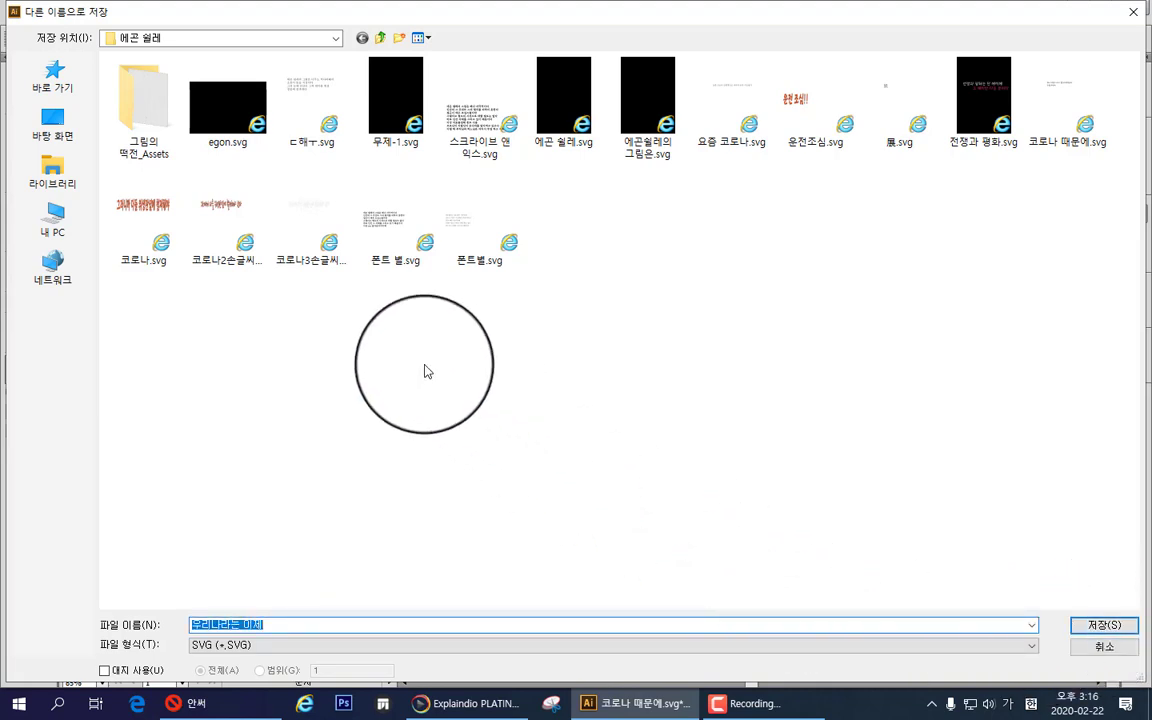
click(1104, 628)
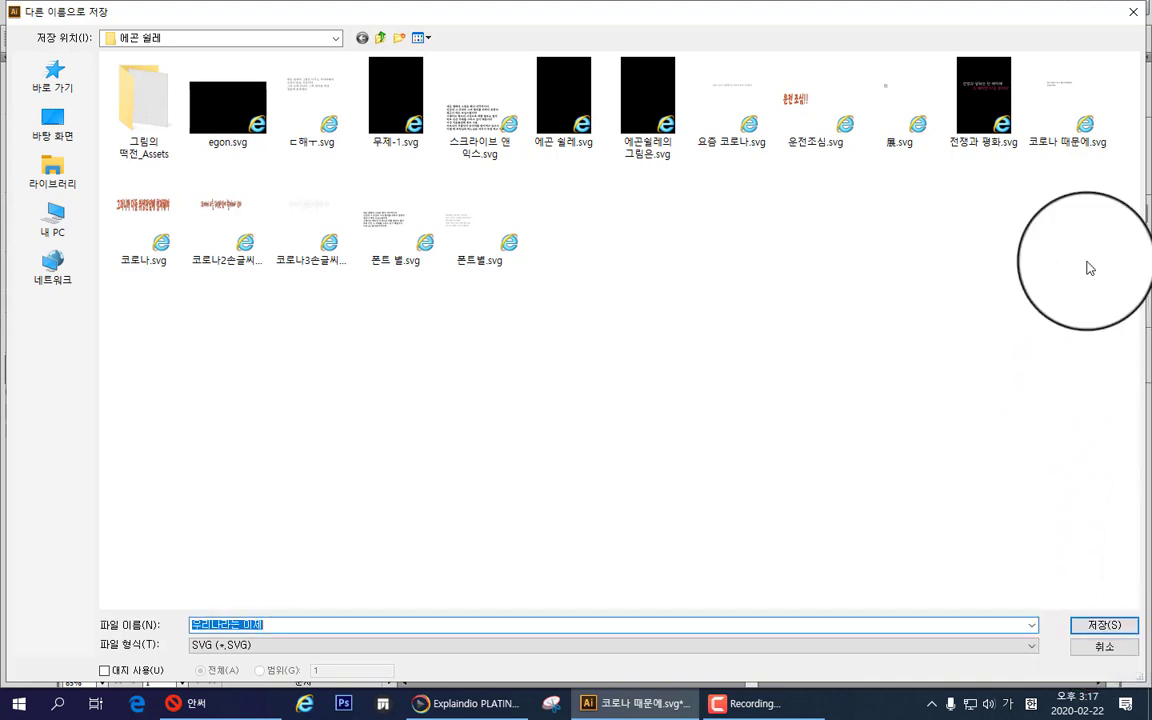
click(1133, 14)
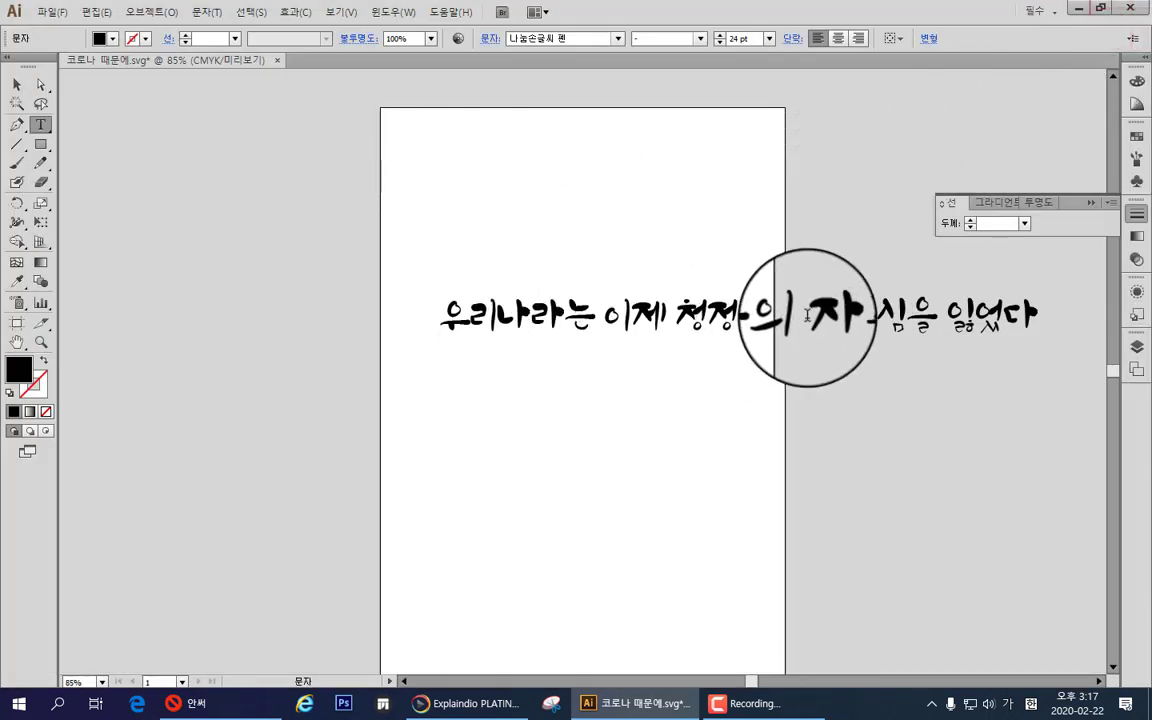
Step: Move the text line "우리나라는 이제 청정국의 자존심을 잃었다" slightly left so it starts near the artboard's left edge
click(603, 315)
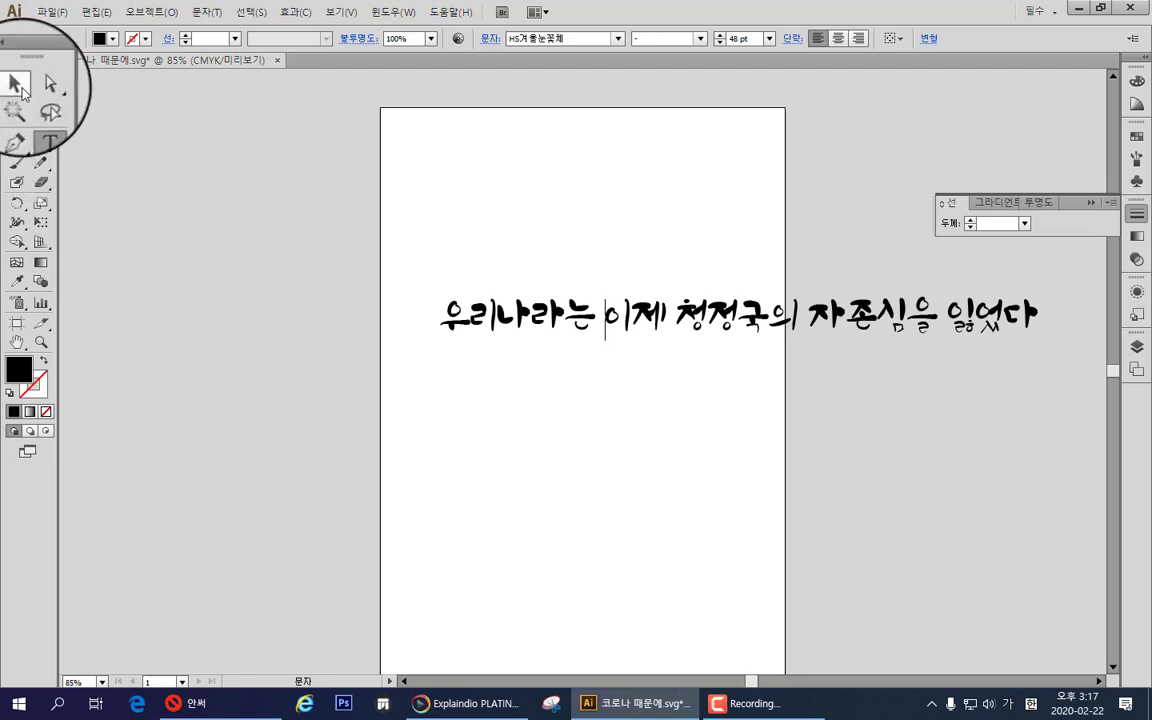
click(17, 88)
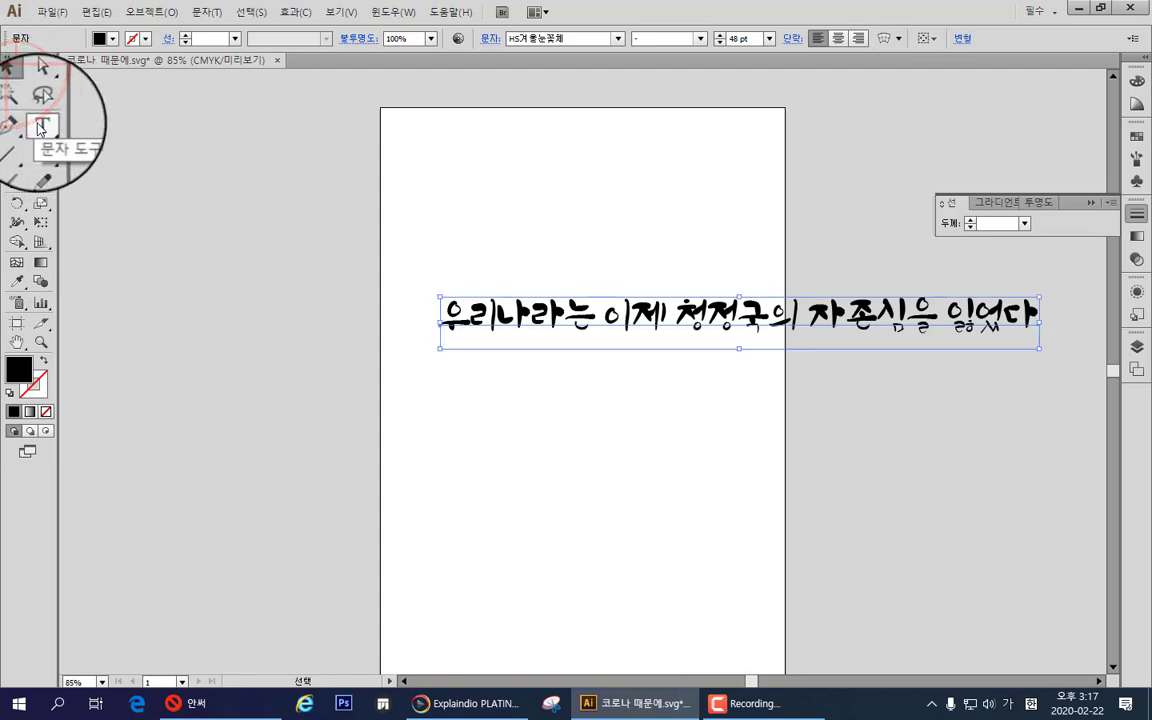
click(41, 124)
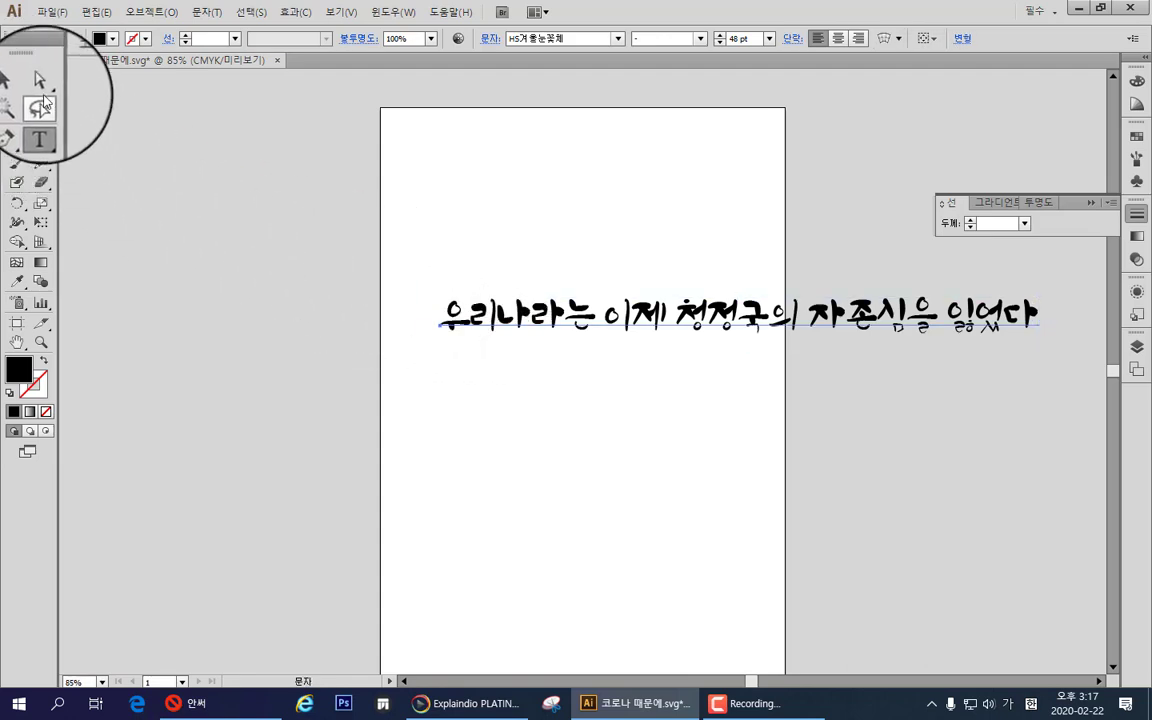
click(17, 88)
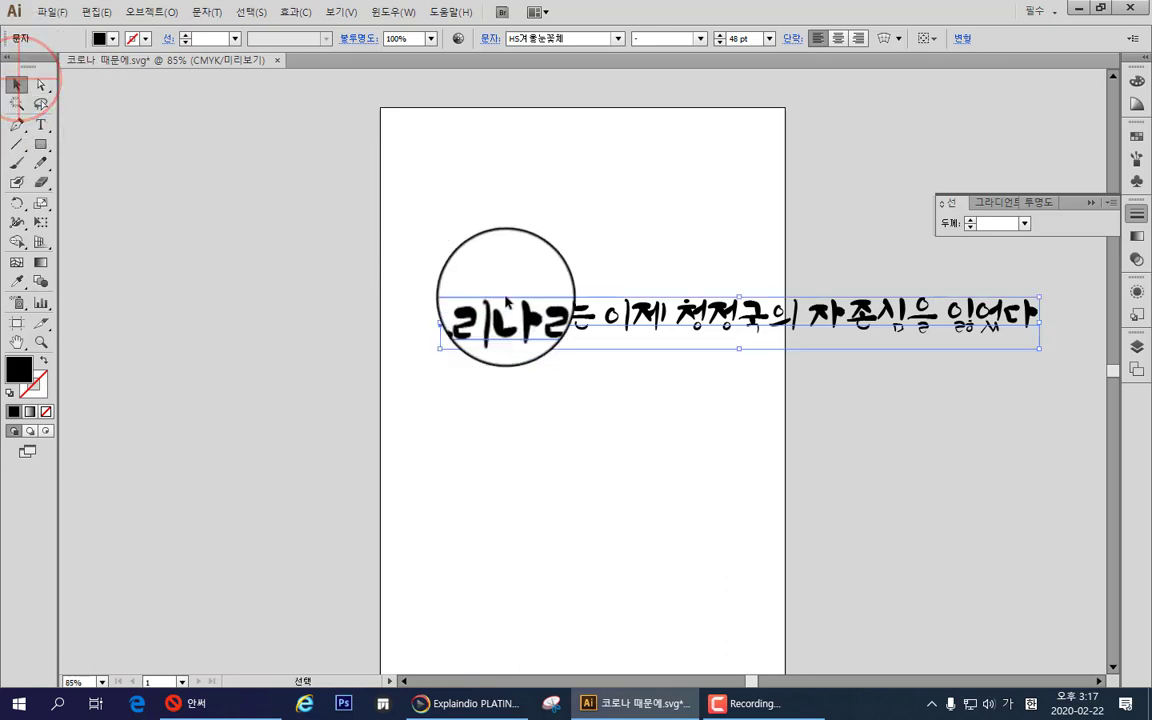
drag(489, 325, 478, 330)
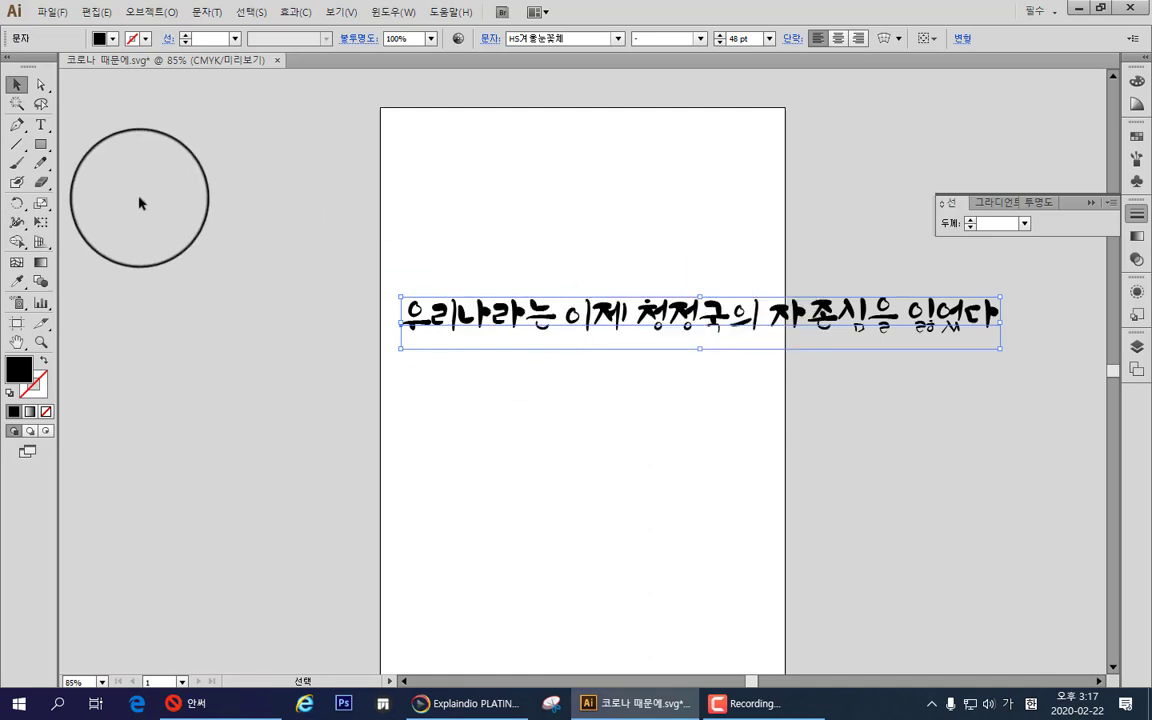
click(481, 284)
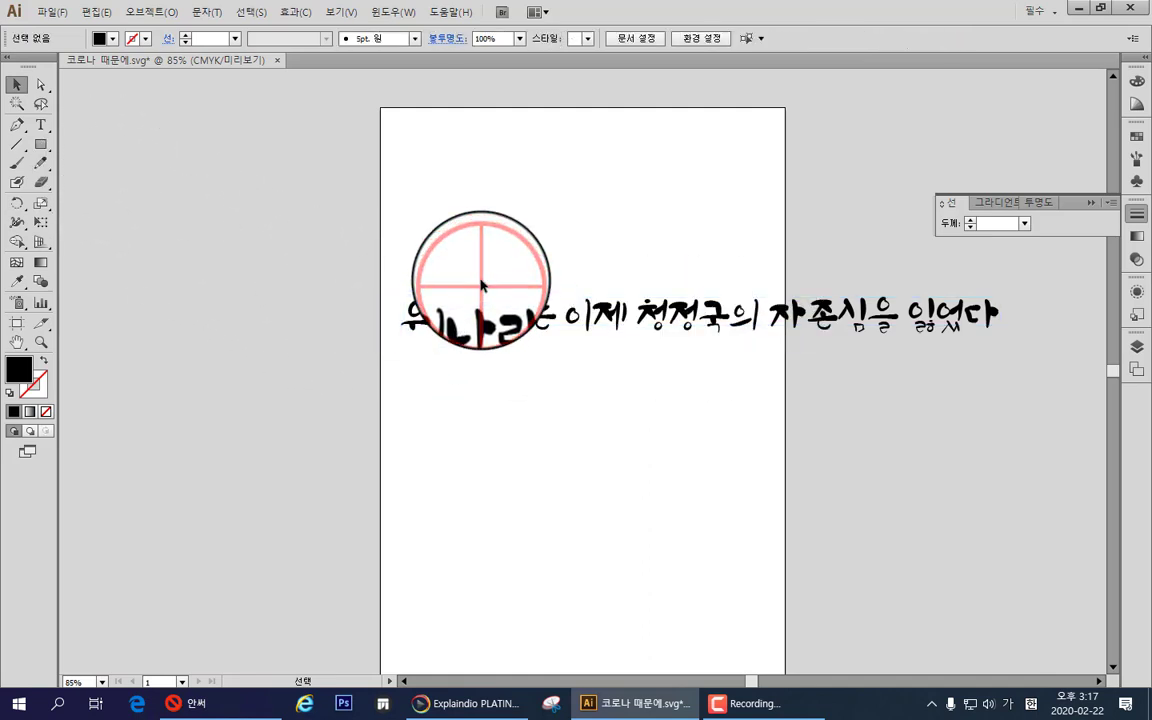
Step: Break the text into two lines before "자존심을" so it fits within the artboard width
click(759, 317)
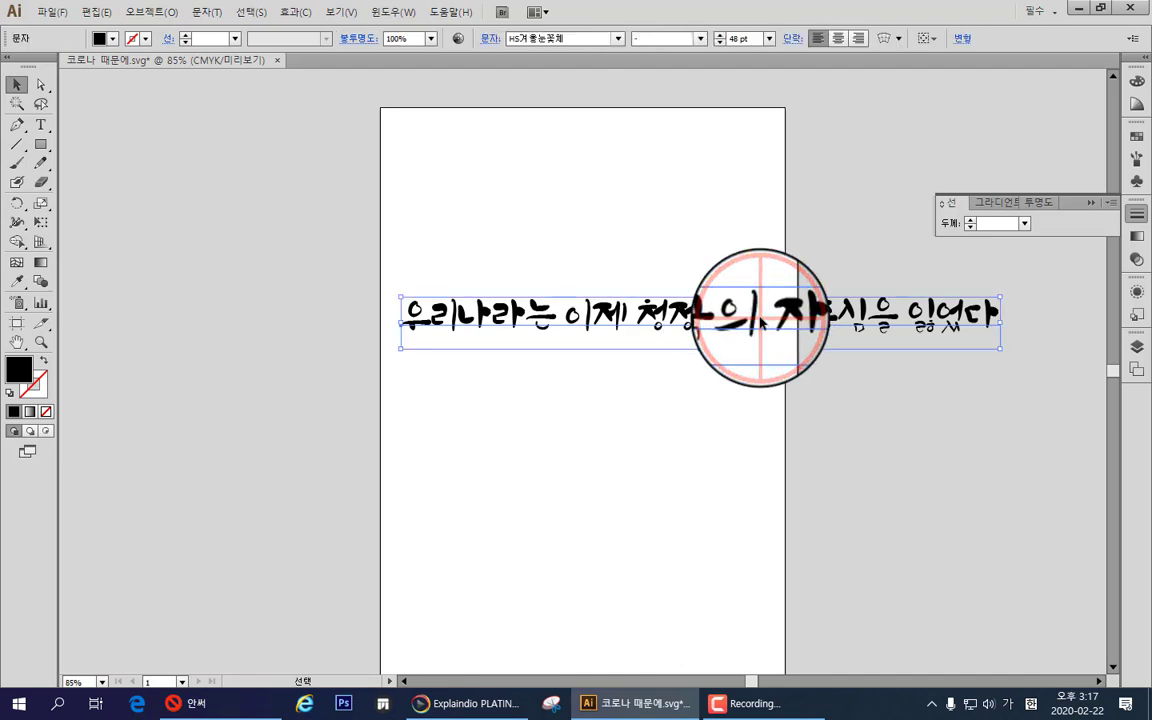
click(617, 222)
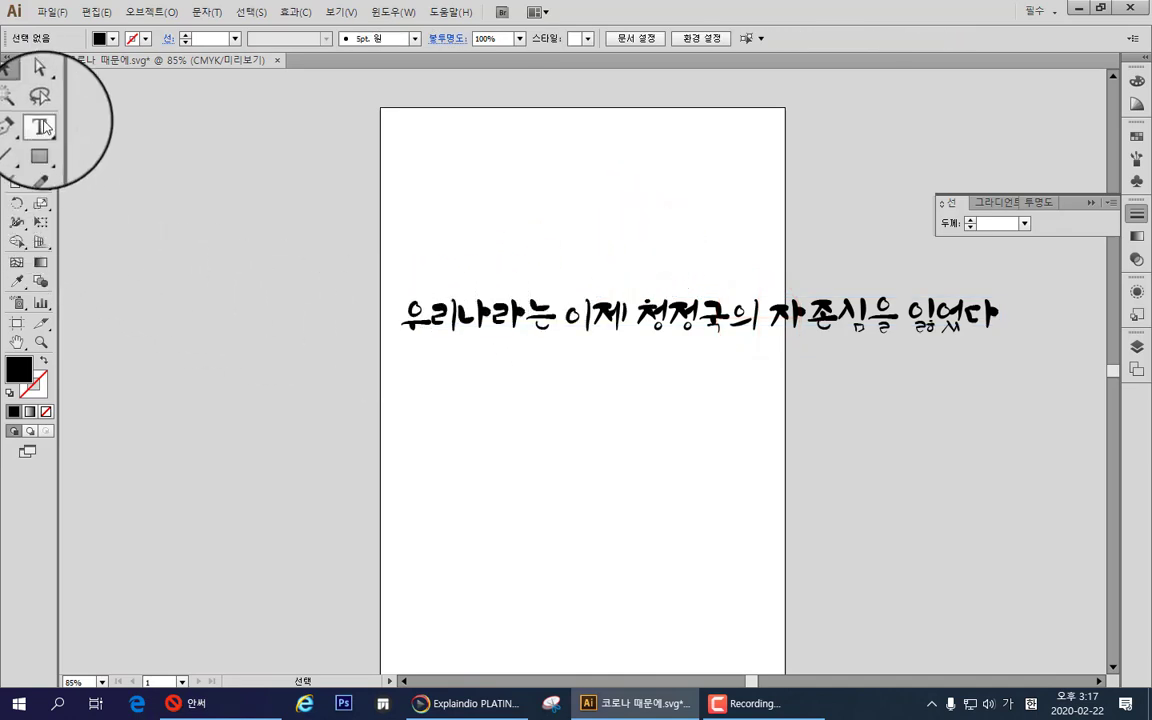
click(43, 125)
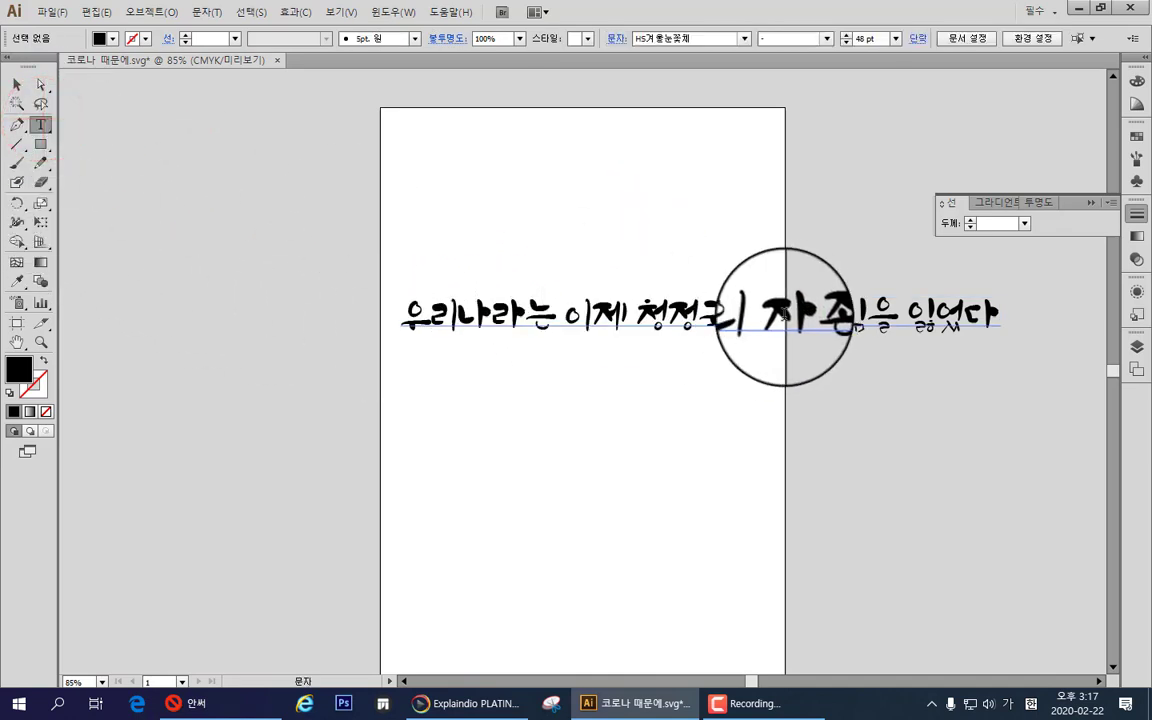
click(767, 320)
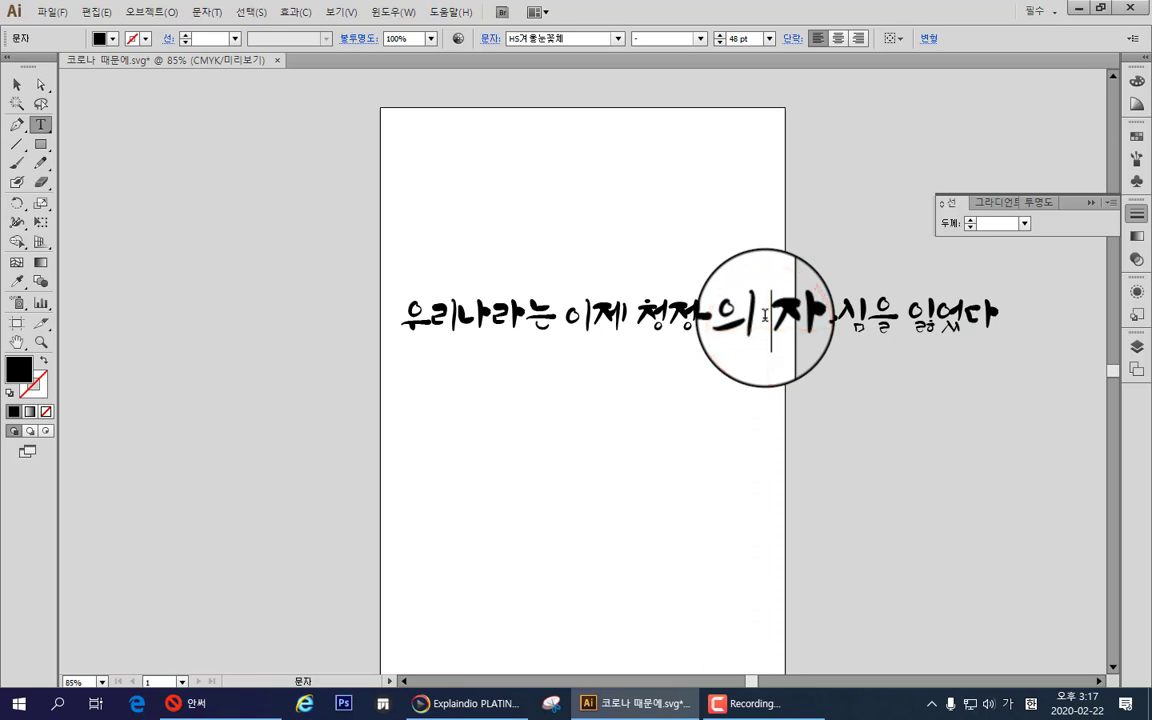
key(Return)
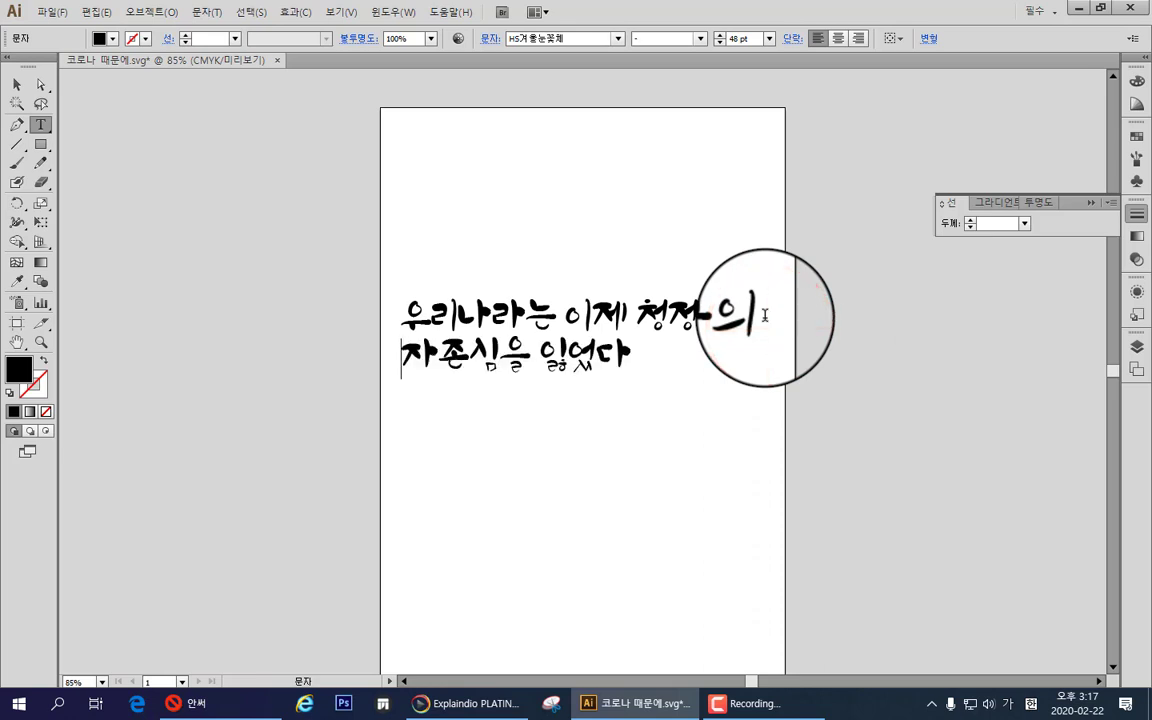
Step: Save the document as a new SVG file named "우리나라는 이제.svg" in the 에곤 쉴레 folder, keeping the offered SVG options
click(52, 14)
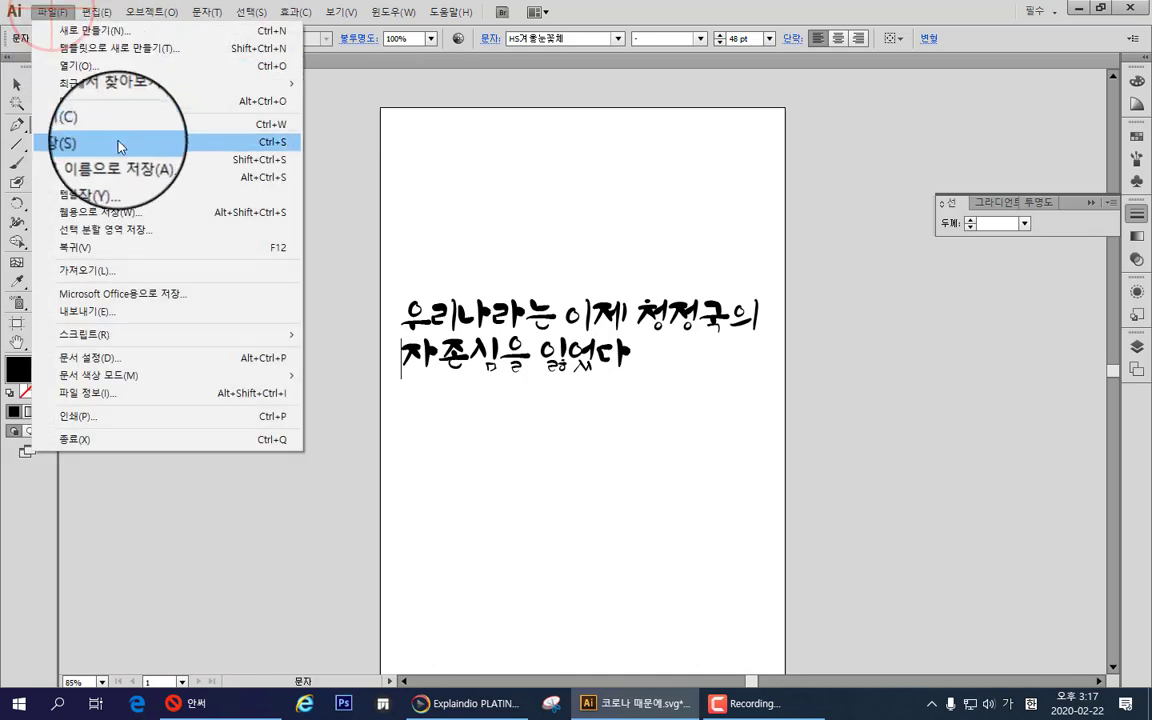
click(122, 160)
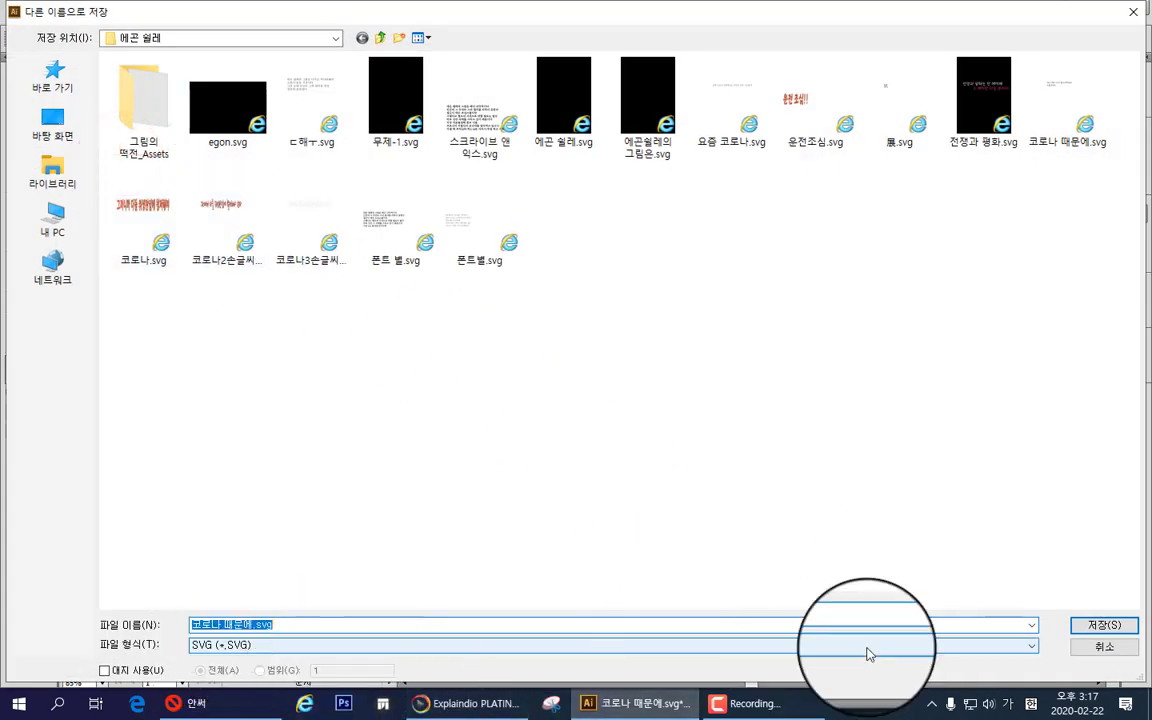
click(1104, 625)
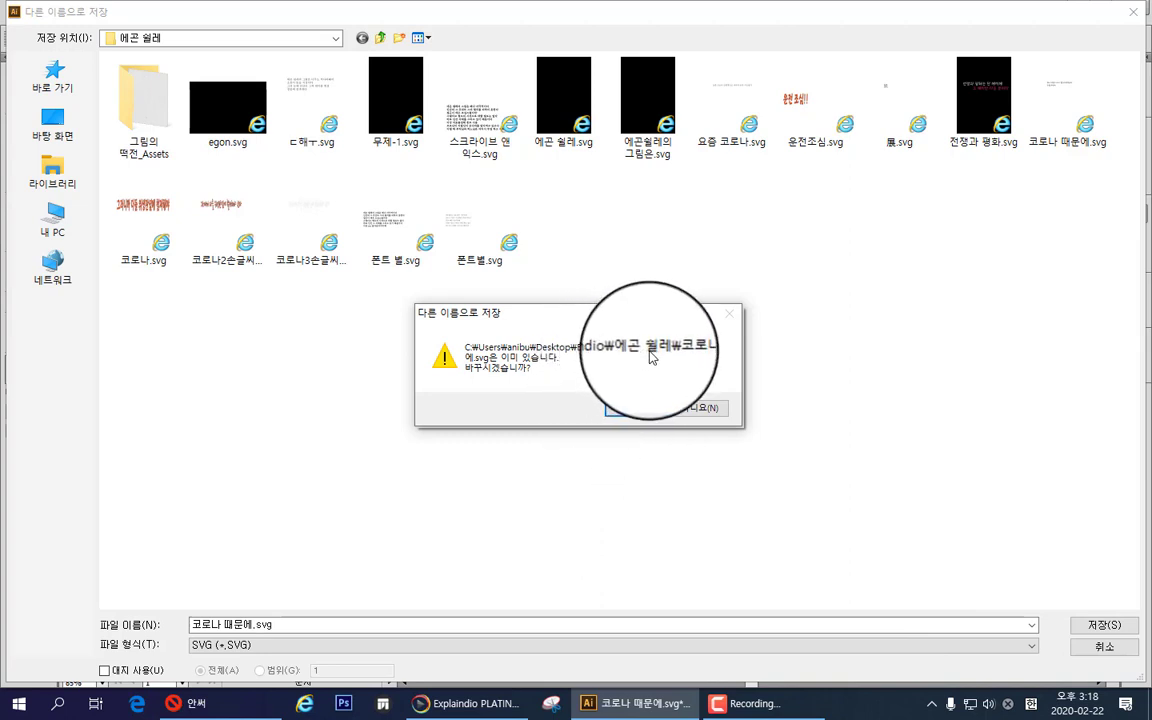
click(712, 419)
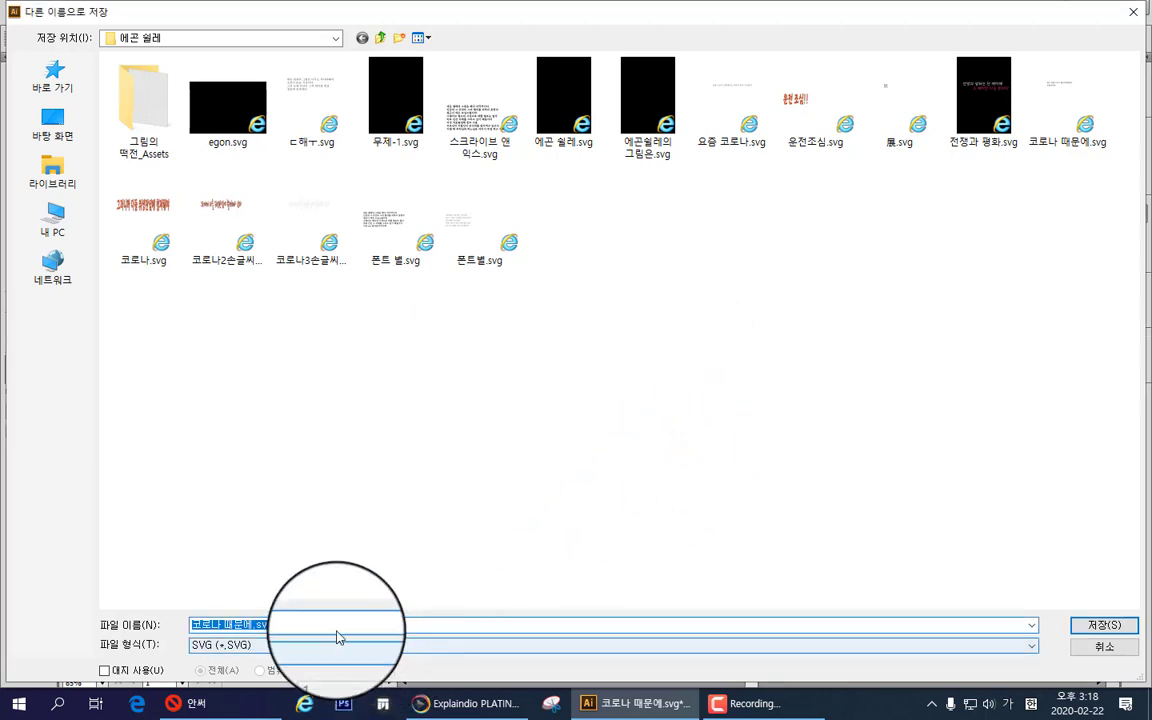
click(300, 622)
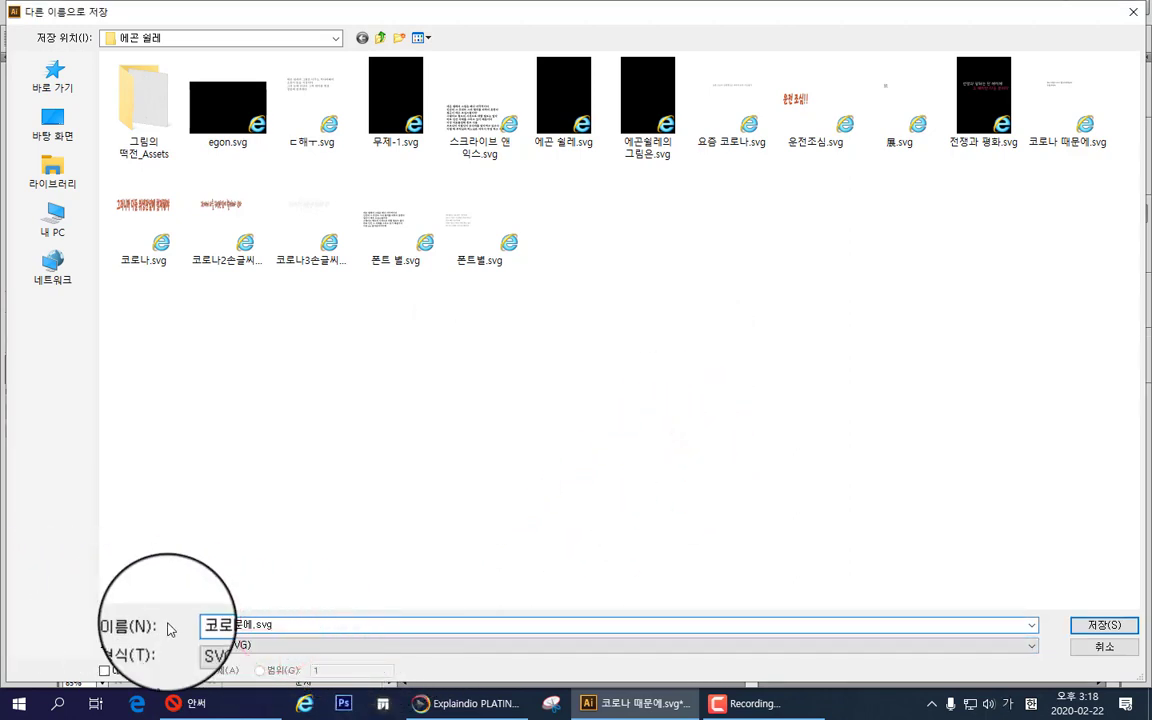
drag(192, 625, 282, 636)
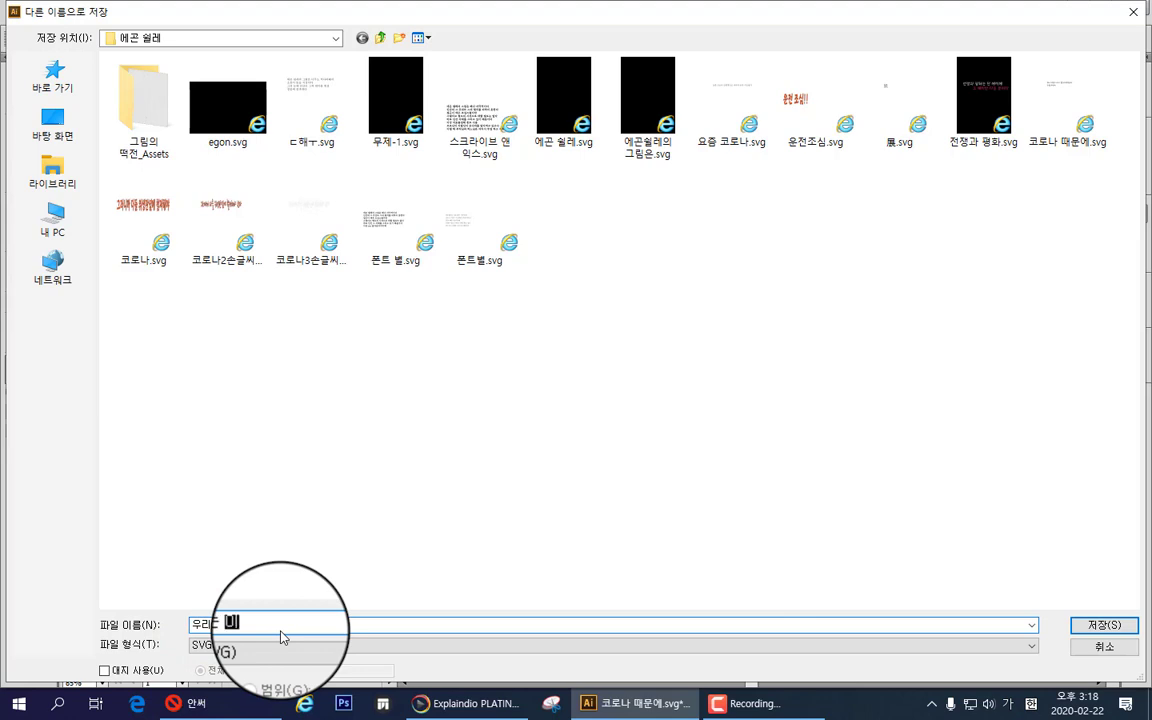
click(1106, 628)
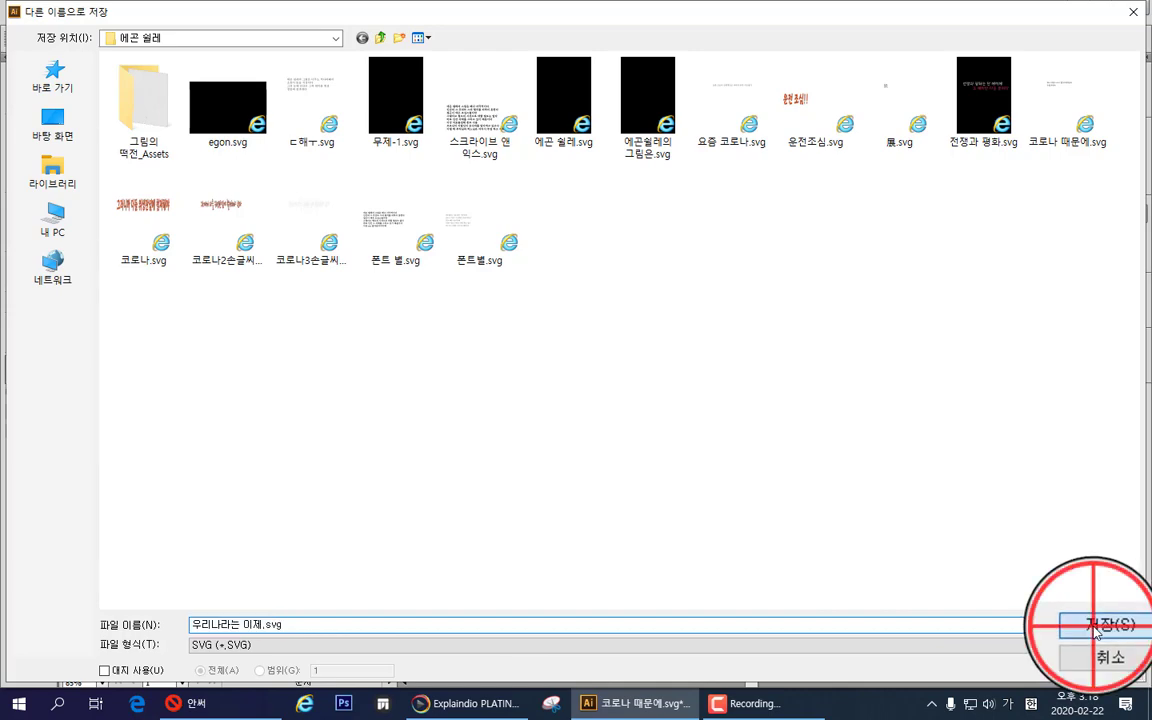
click(1097, 632)
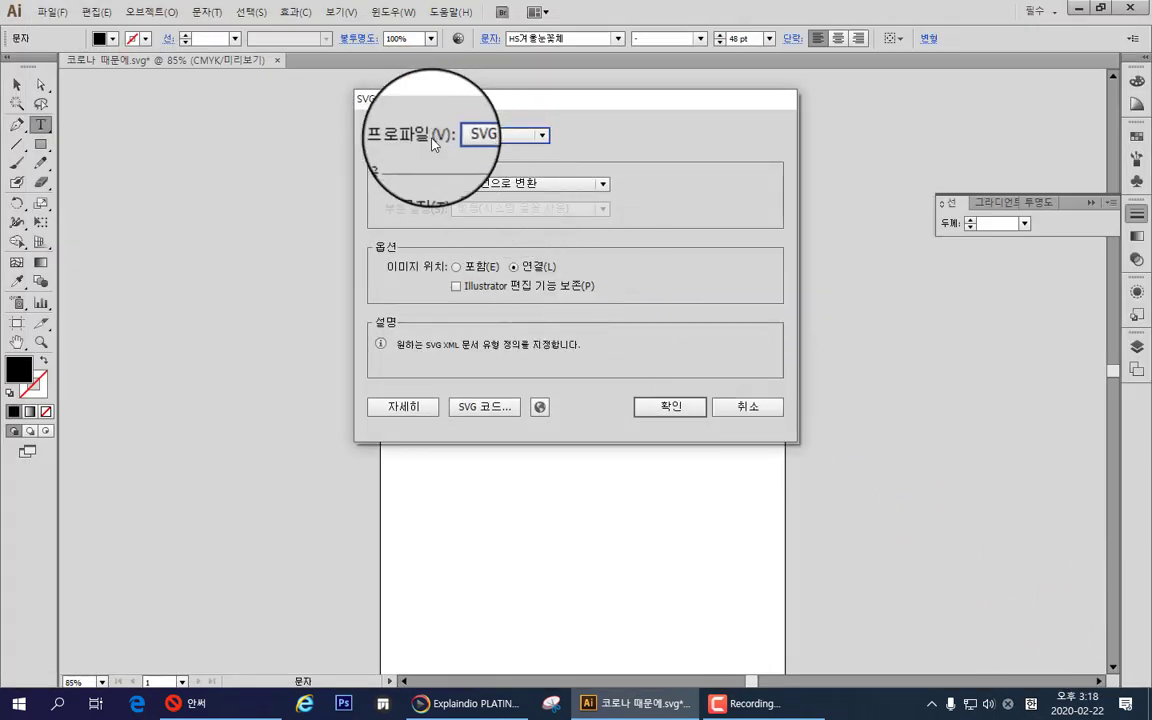
click(658, 402)
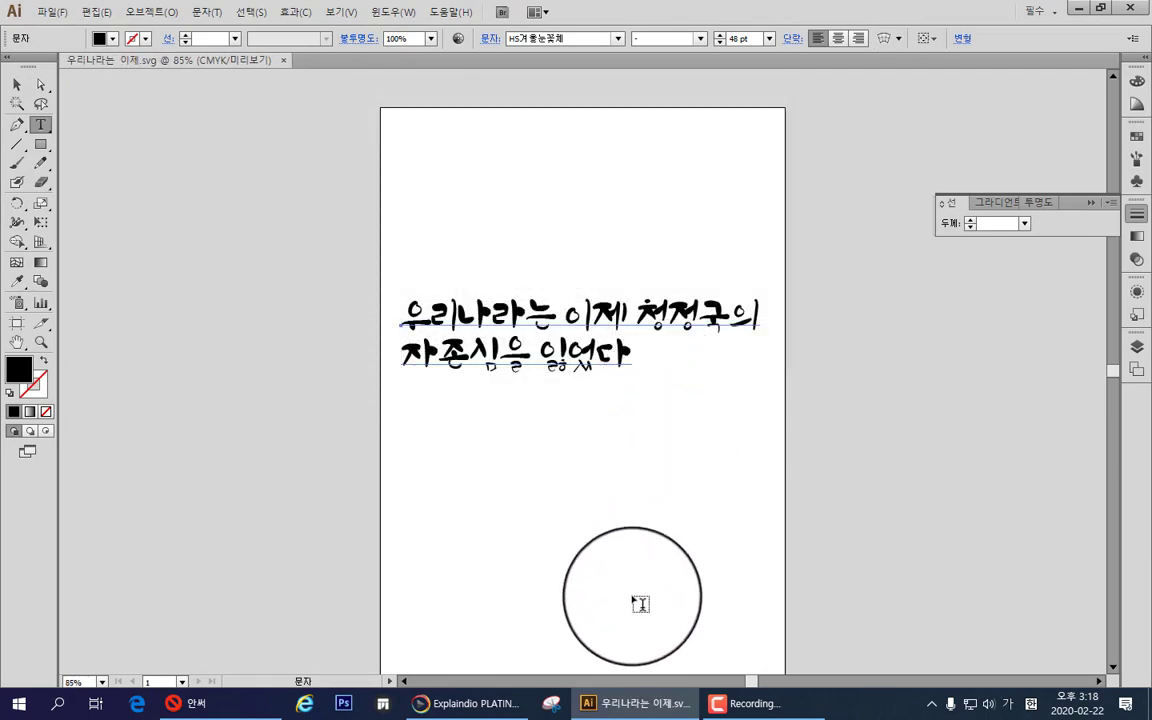
Step: Switch to Explaindio, open the scene's canvas and move the existing two-line text up to the canvas's upper edge
click(465, 705)
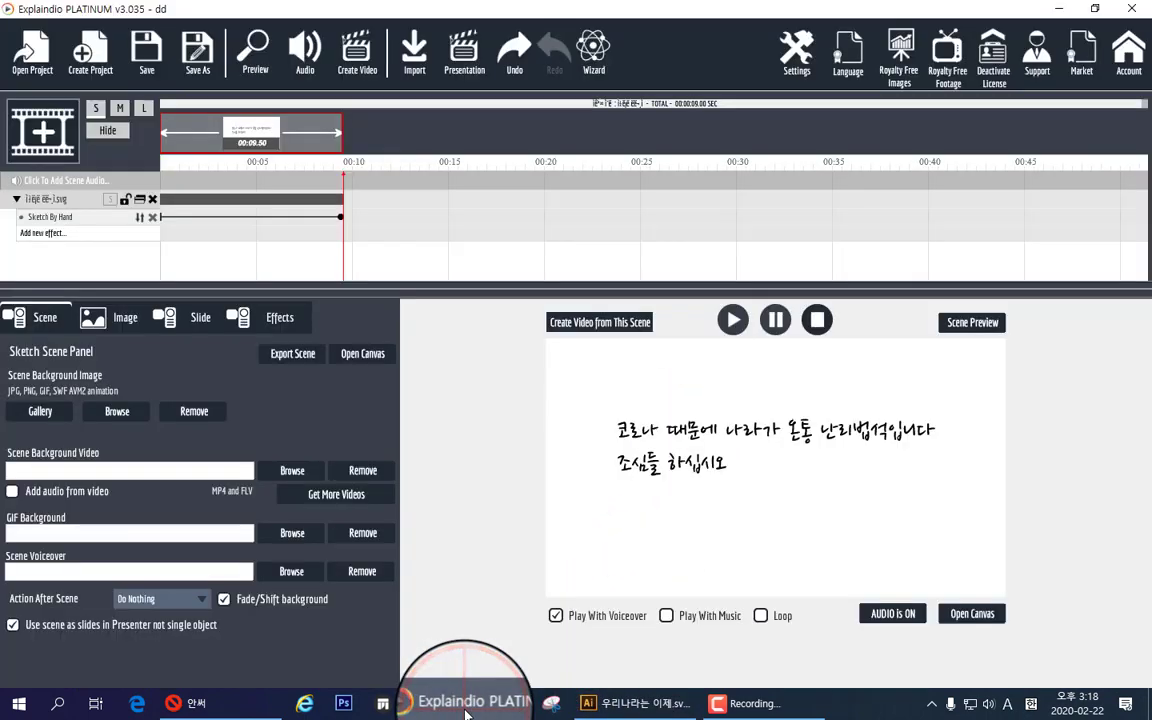
click(966, 614)
drag(503, 423, 496, 360)
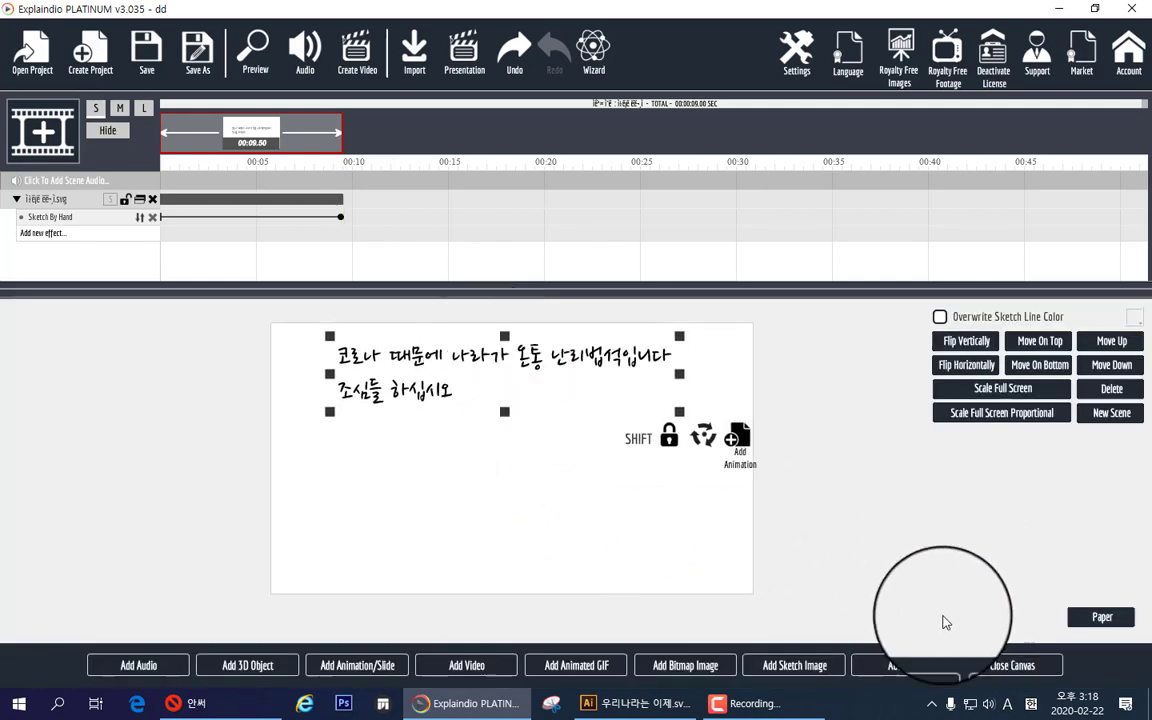
Step: Add "우리나라는 이제.svg" as a sketch image below the first text and enlarge it to most of the canvas width
click(780, 673)
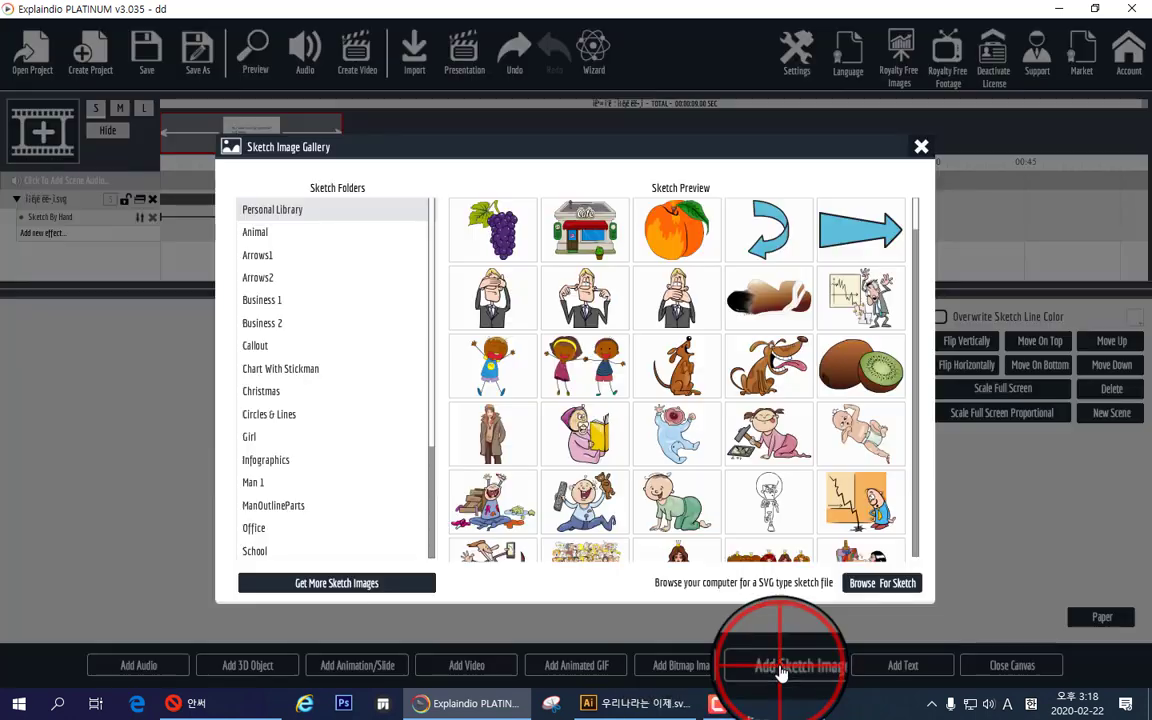
click(876, 583)
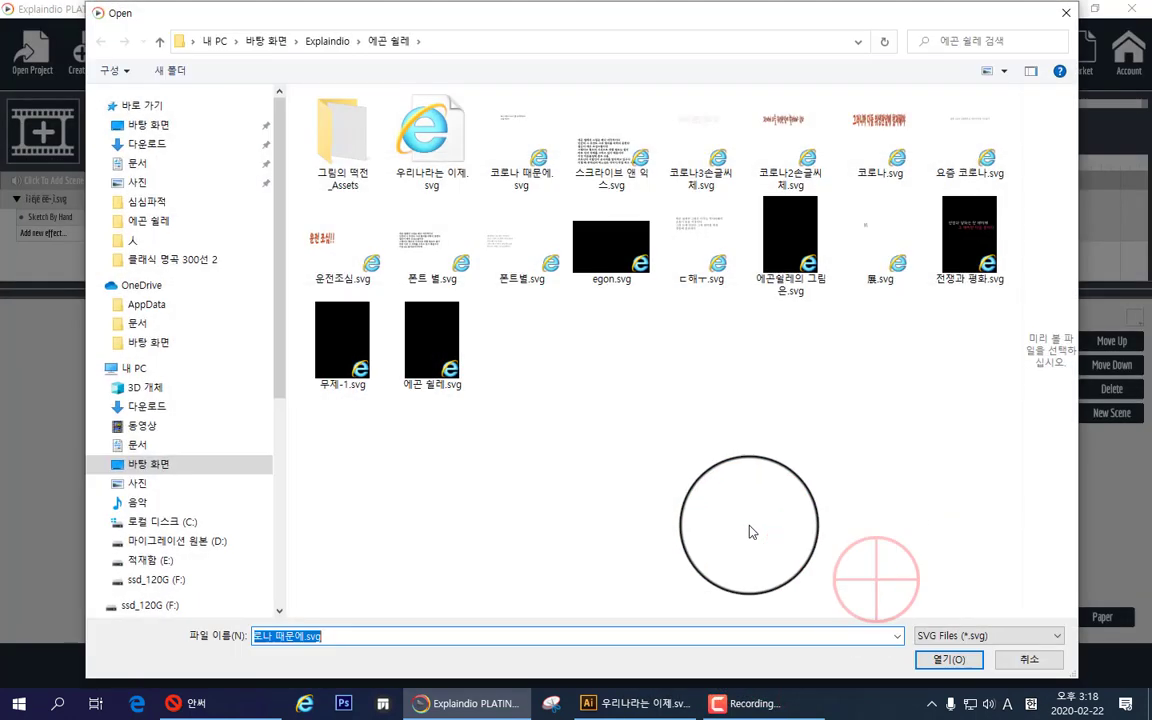
click(452, 155)
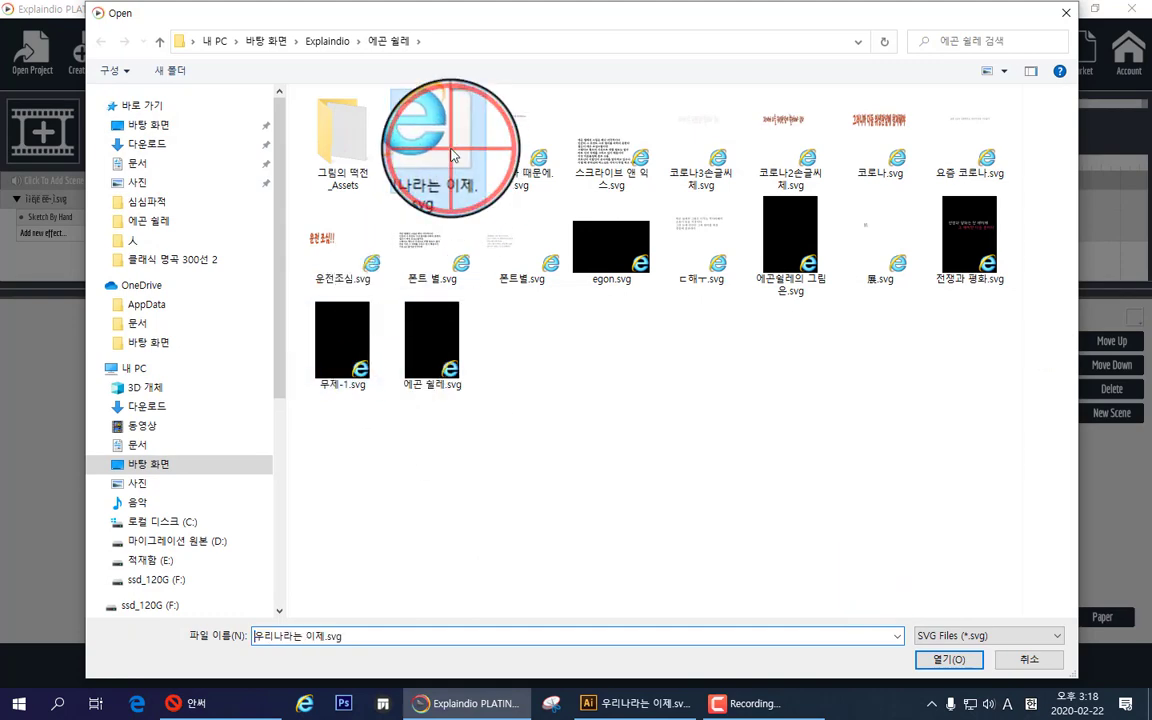
click(943, 662)
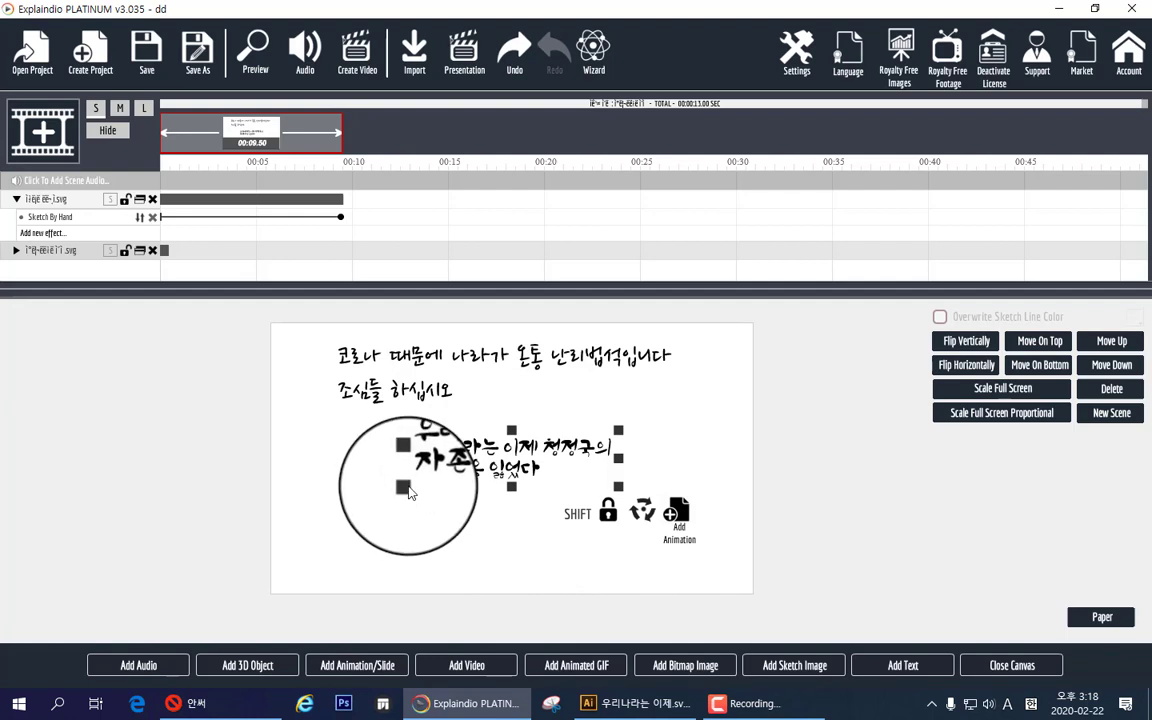
drag(410, 493, 726, 532)
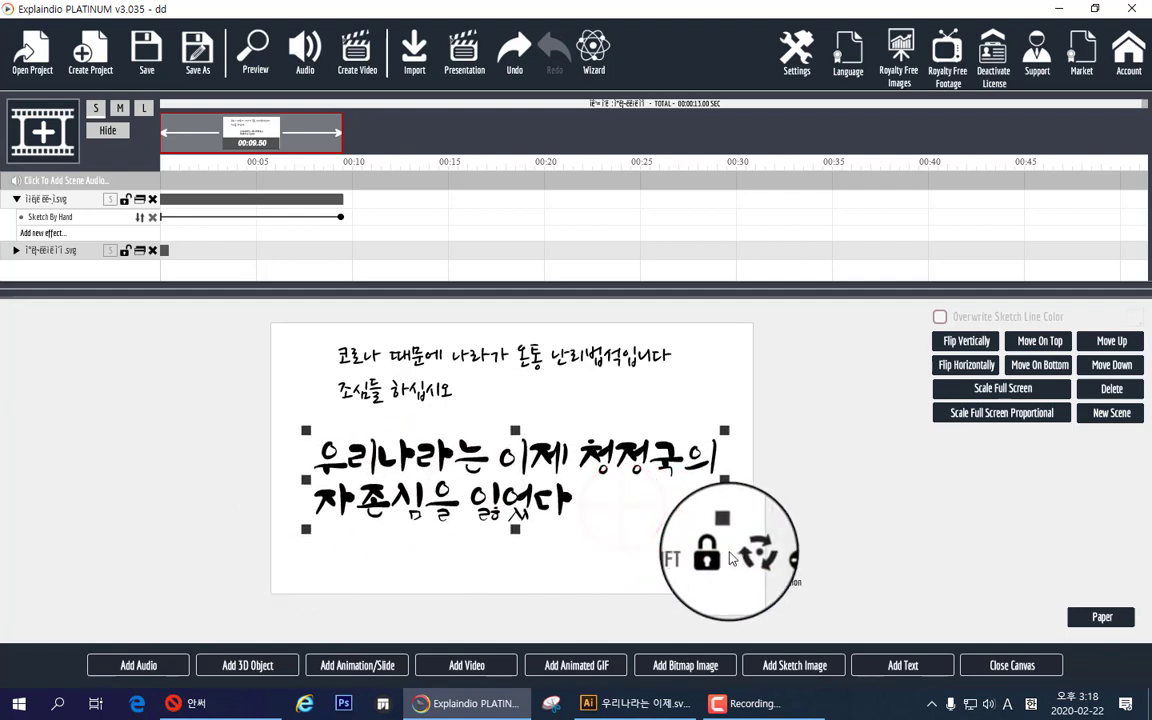
click(617, 458)
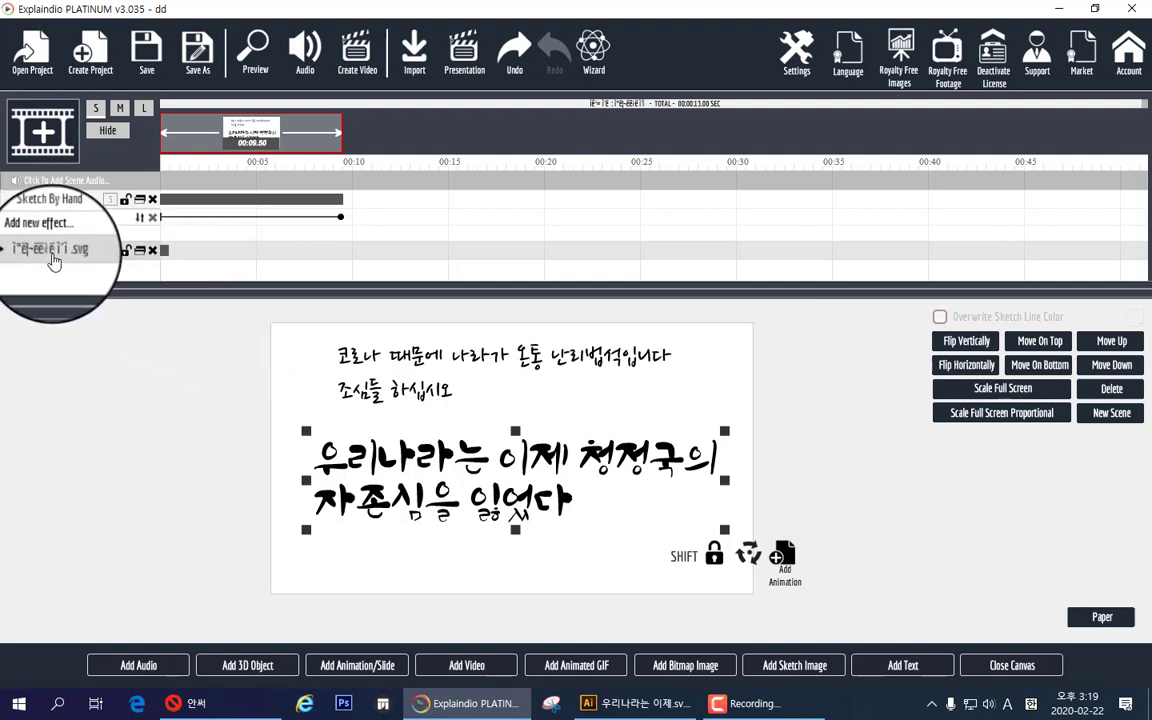
Step: Give the new sketch a Sketch By Hand effect, time it from the first sketch's end to about 18.6 seconds, and close the canvas
click(15, 252)
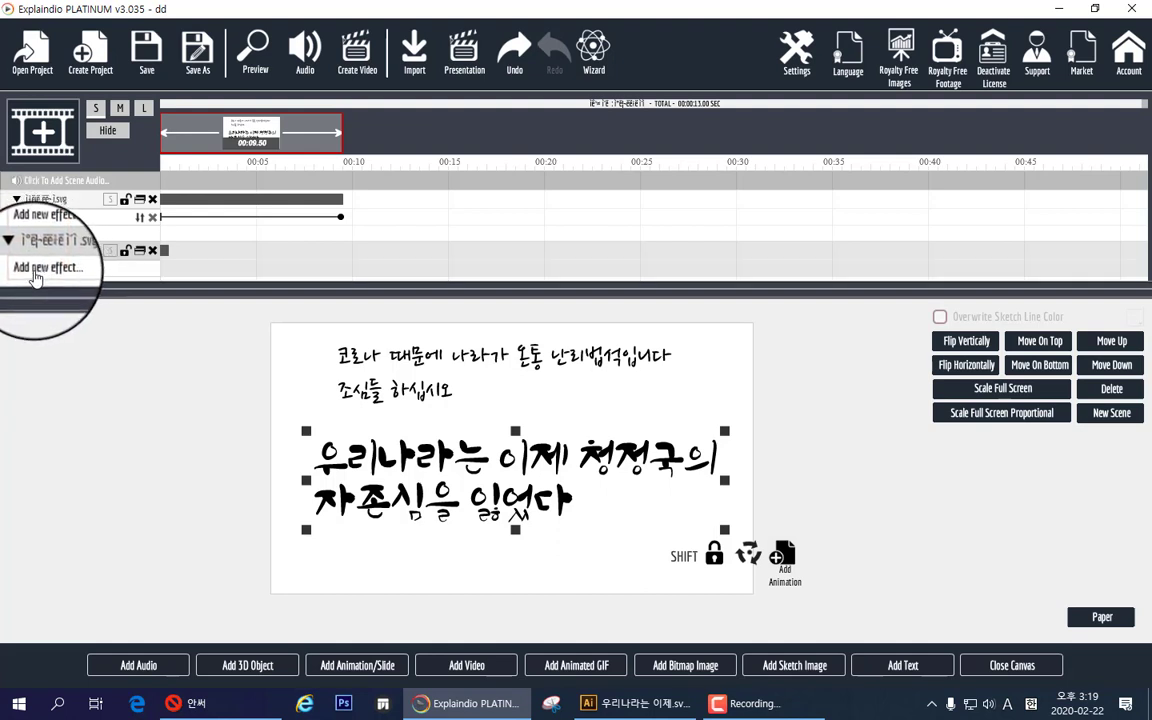
click(35, 270)
mouse_move(190, 284)
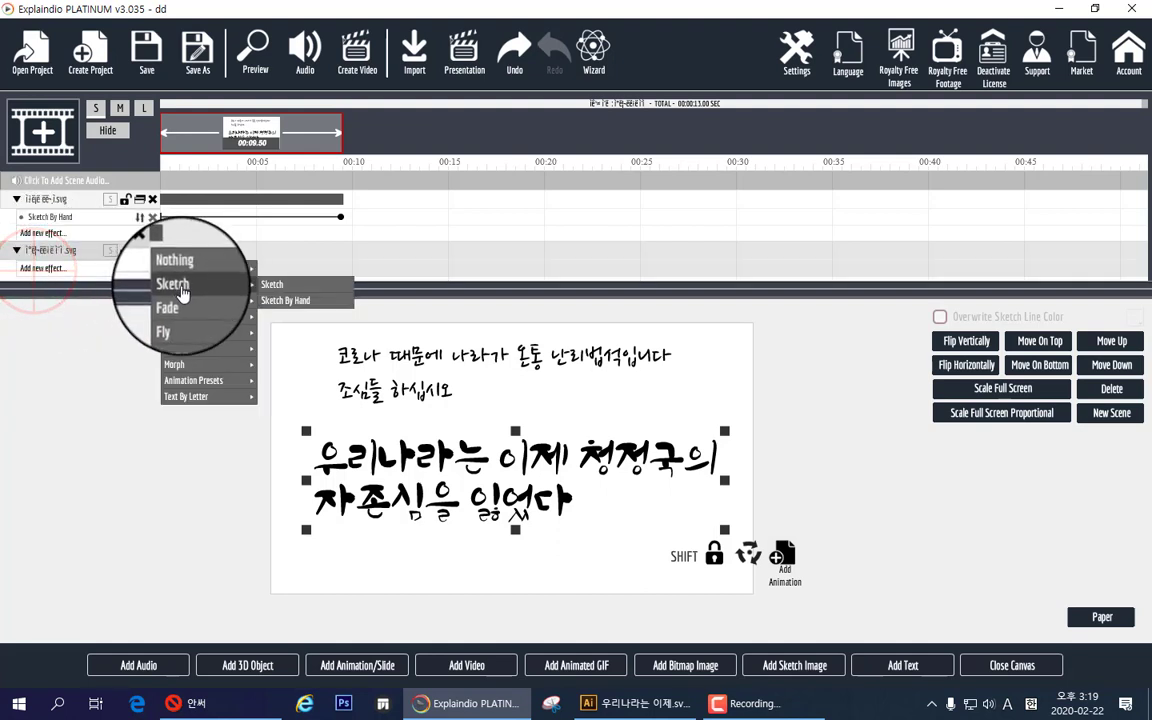
click(317, 304)
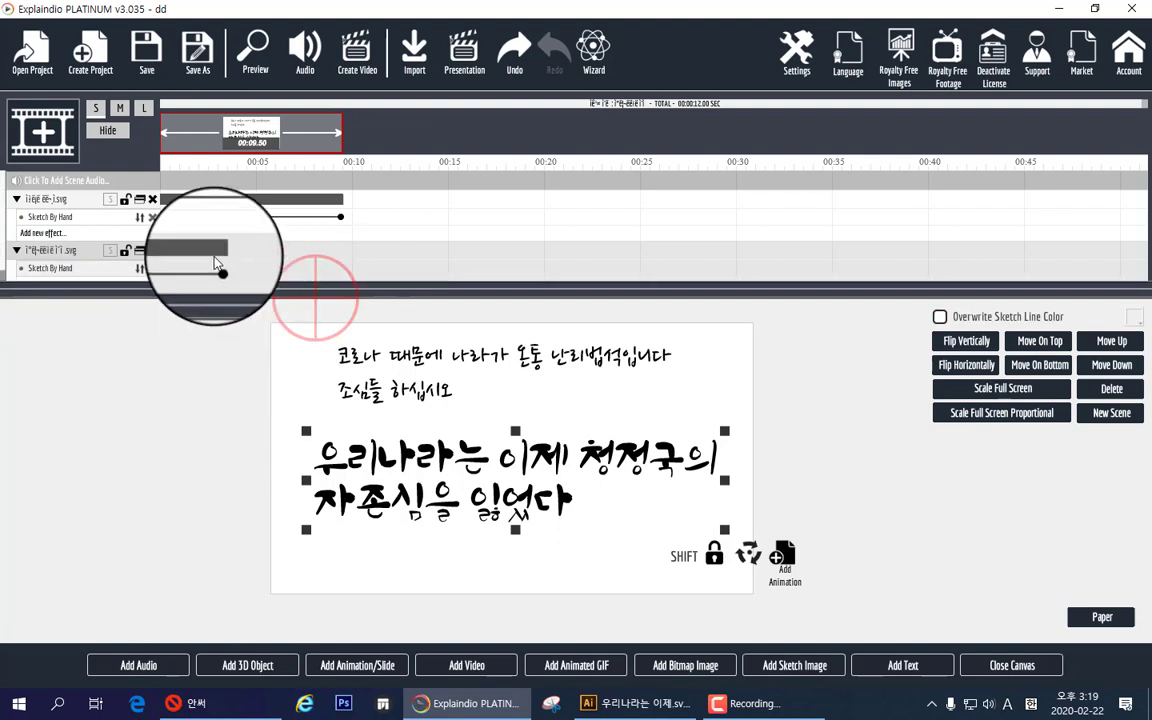
mouse_move(196, 250)
mouse_down()
mouse_move(386, 277)
mouse_move(368, 274)
mouse_move(520, 268)
mouse_up()
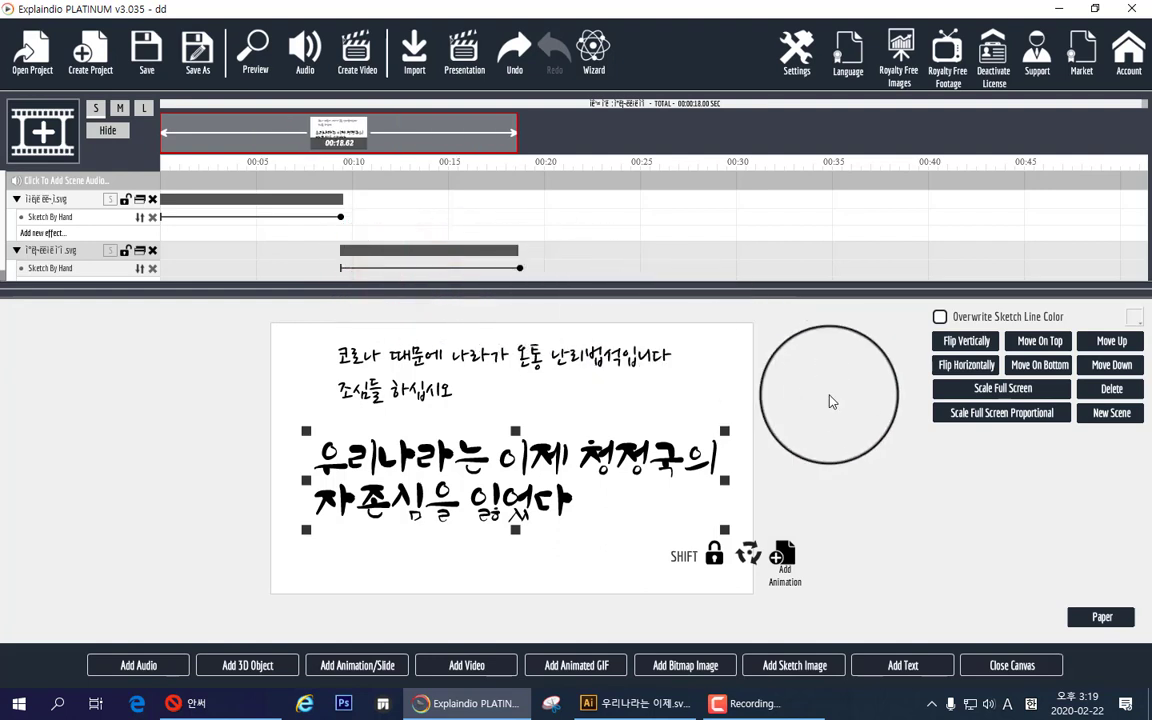
click(1010, 666)
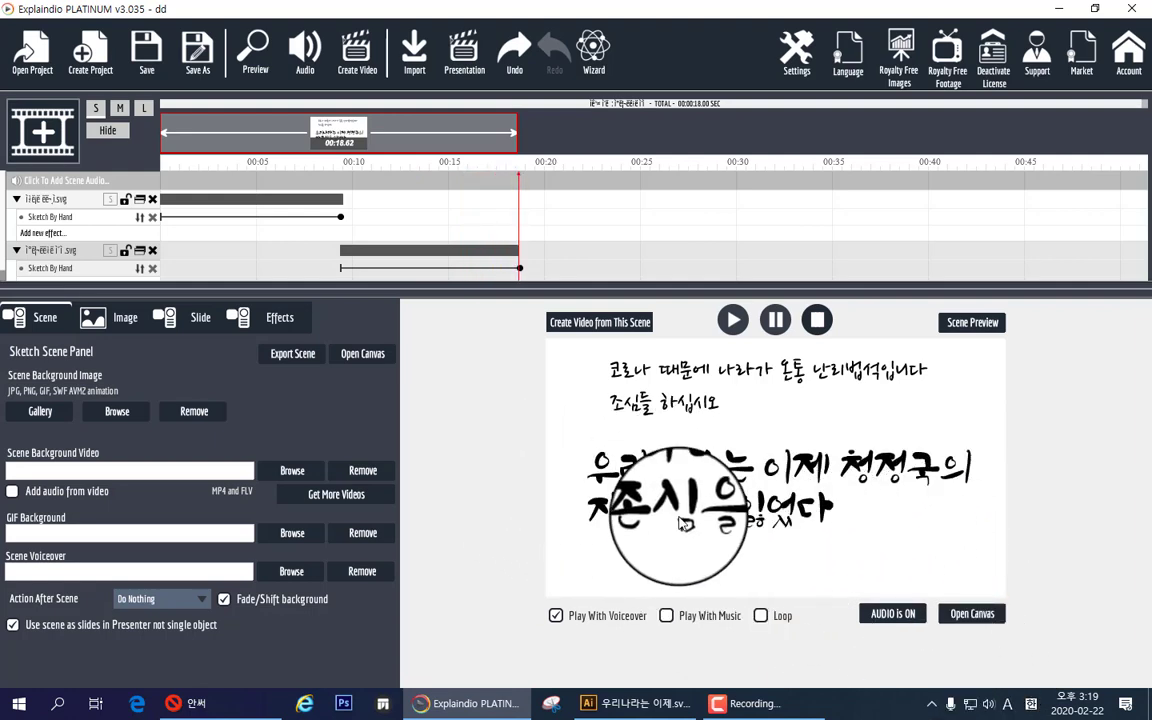
Step: Switch to Illustrator, select both lines of the text and set their fill colour to blue 225CDD
click(621, 705)
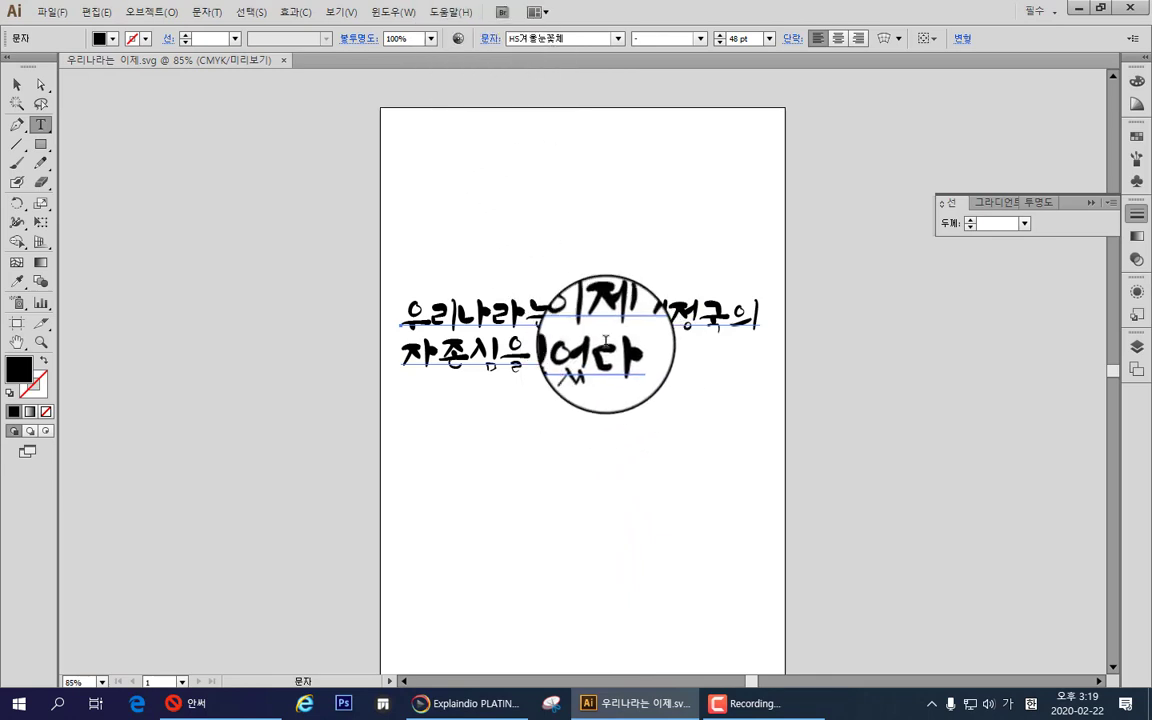
drag(635, 355, 334, 313)
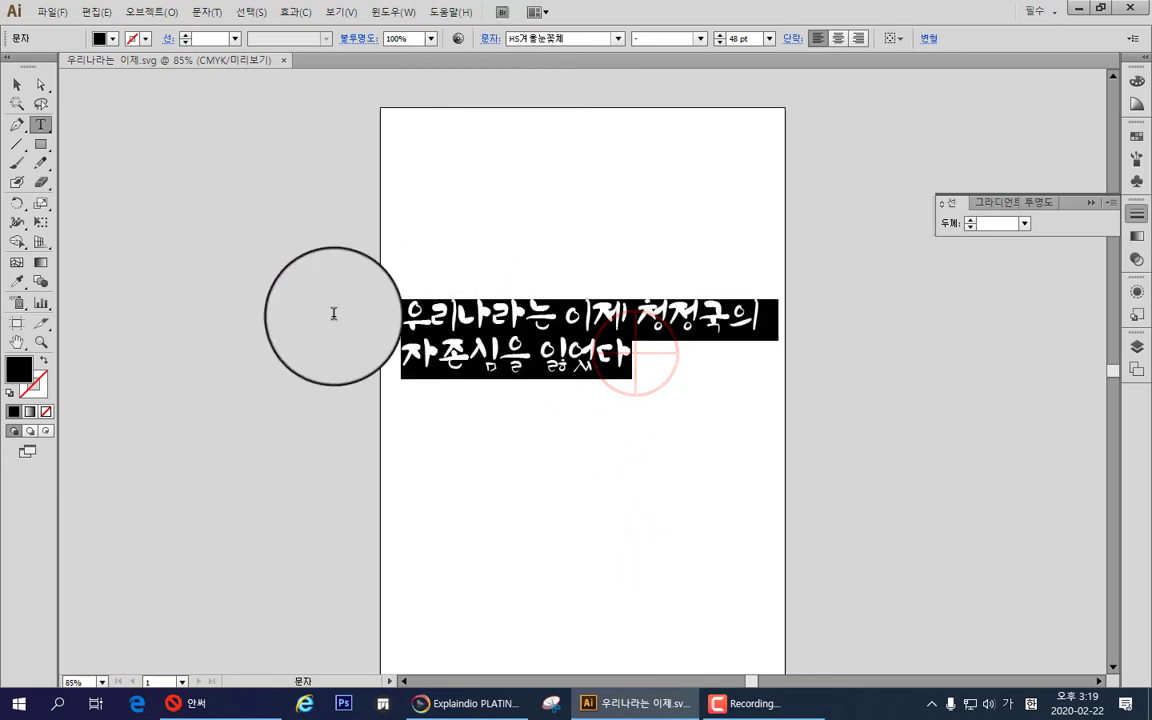
double_click(26, 373)
click(596, 333)
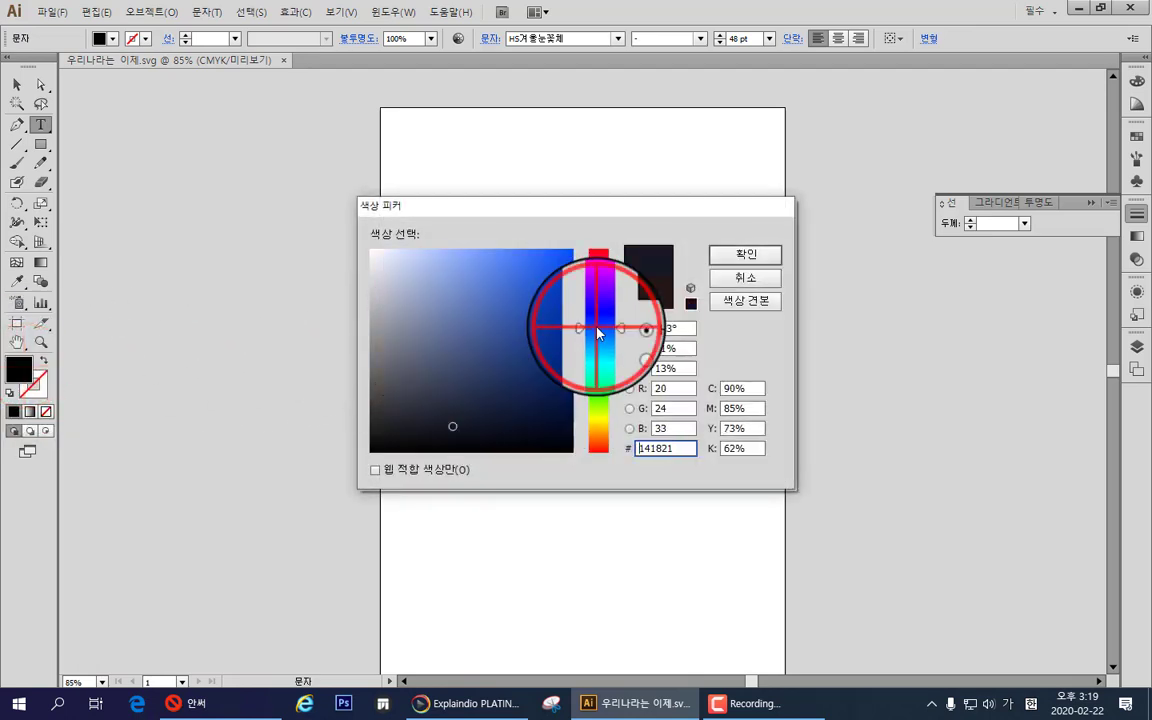
click(541, 276)
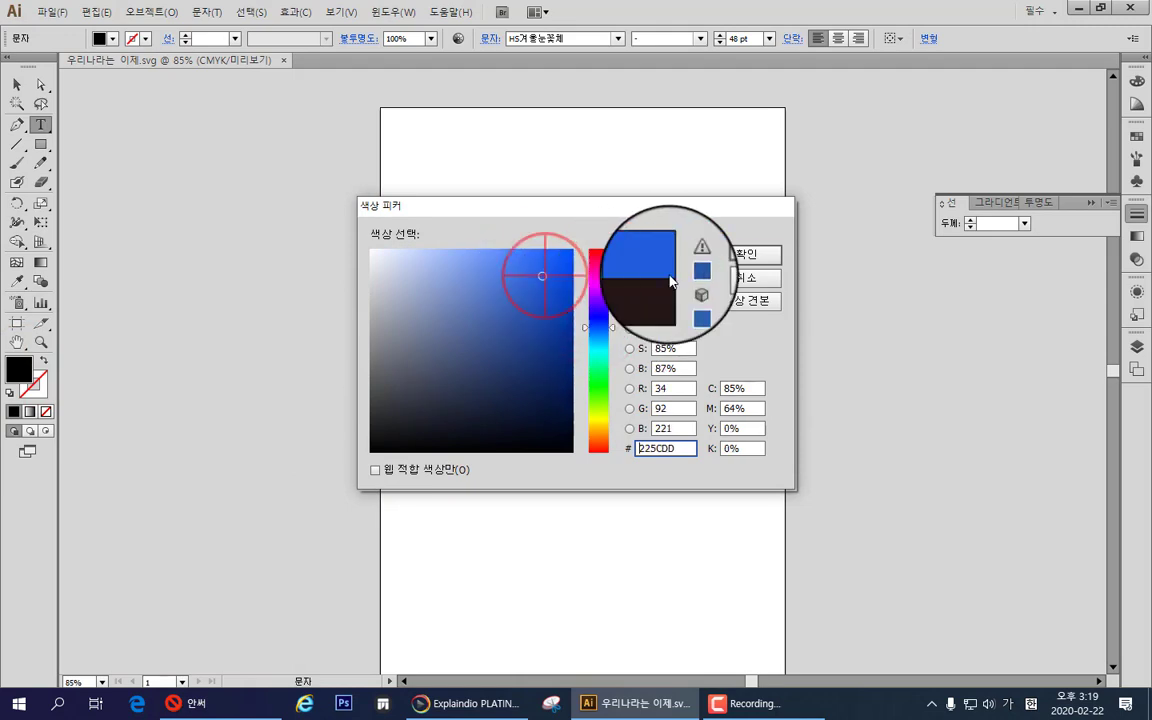
click(752, 255)
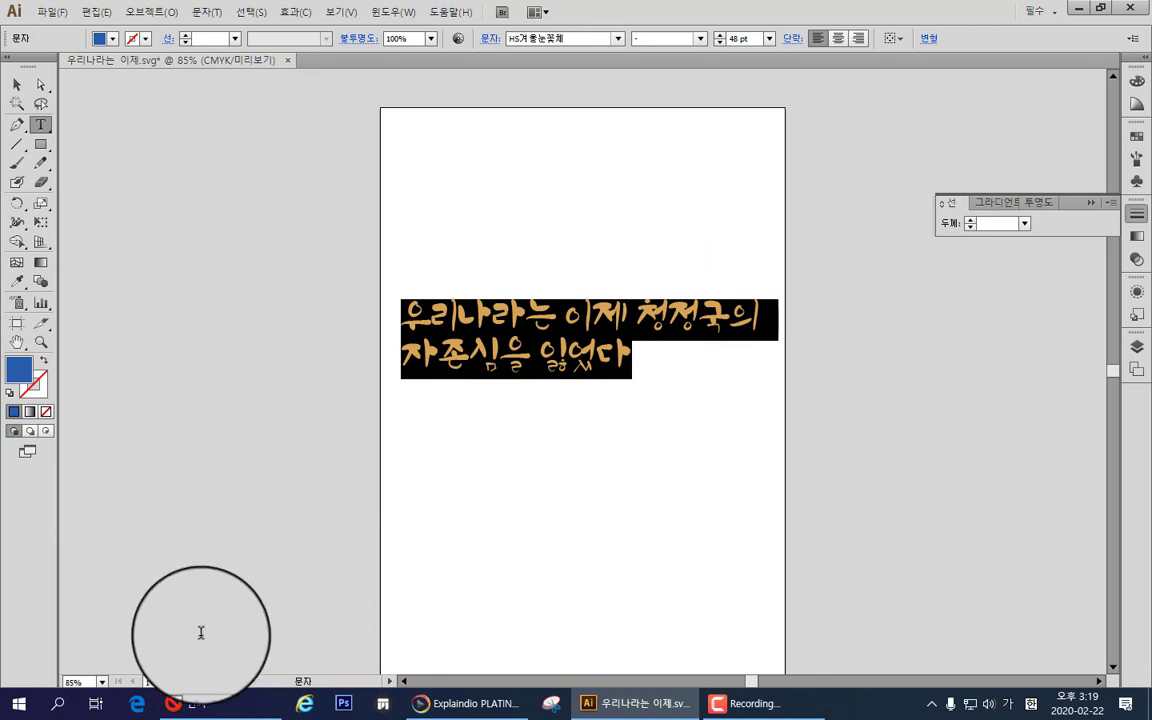
Step: Give the selected text a blue stroke in colour 1D50DD
click(42, 398)
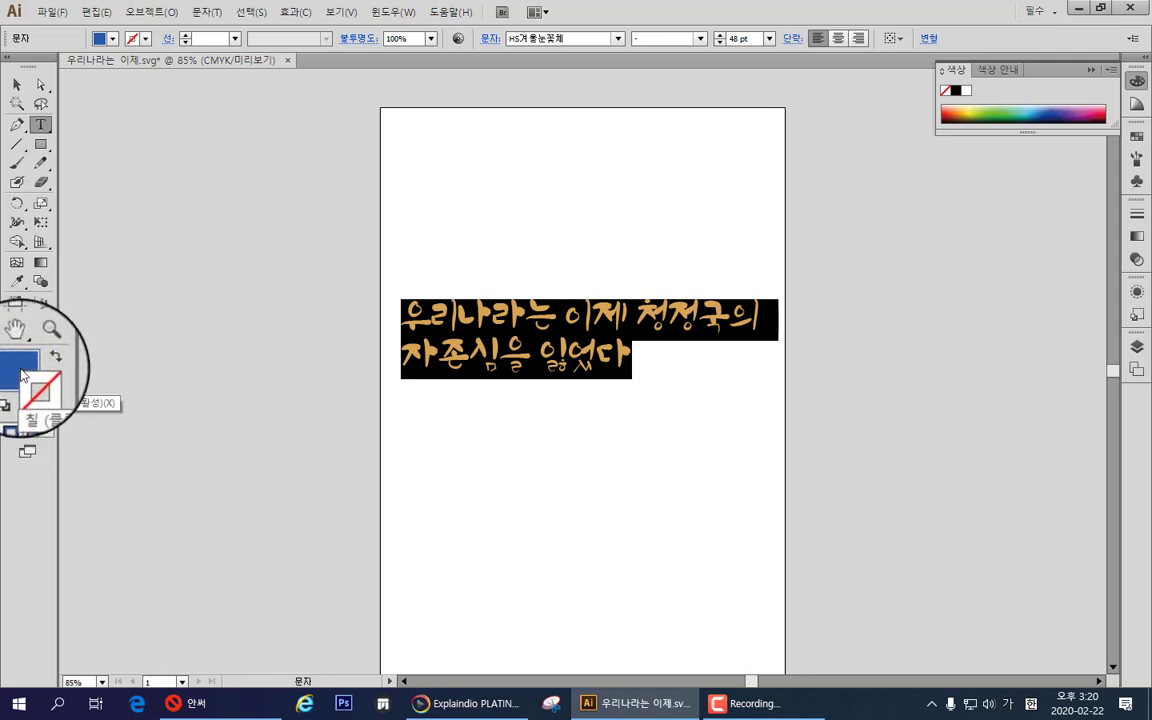
double_click(44, 395)
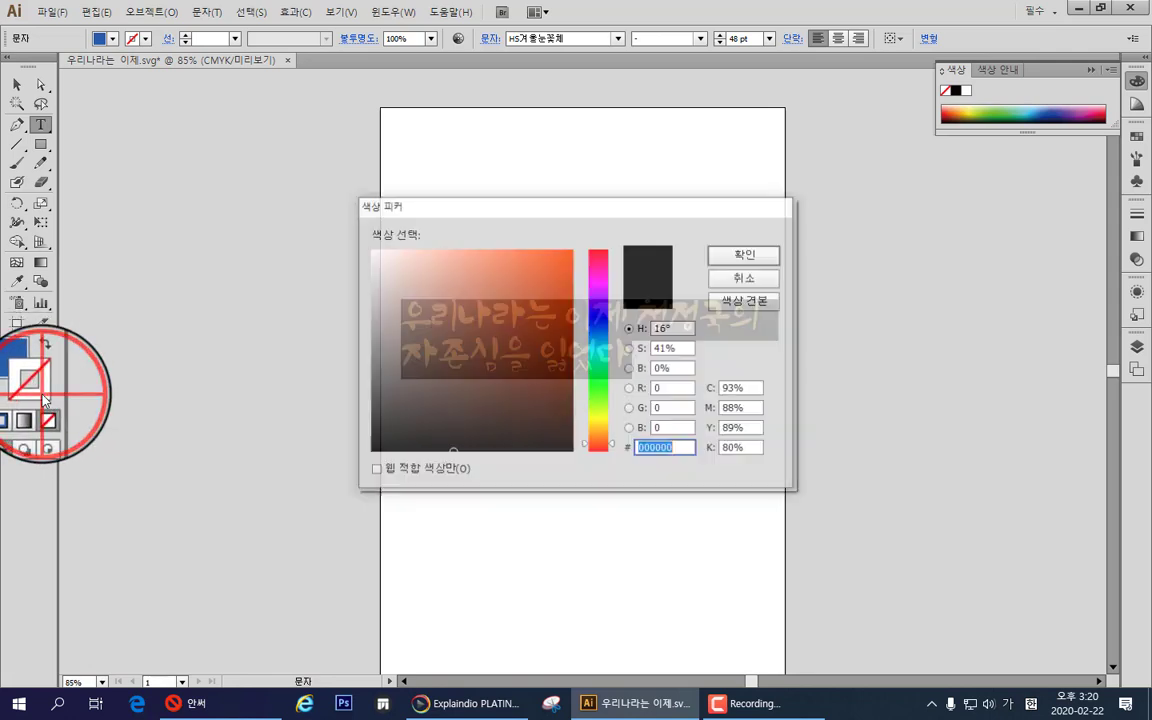
click(599, 332)
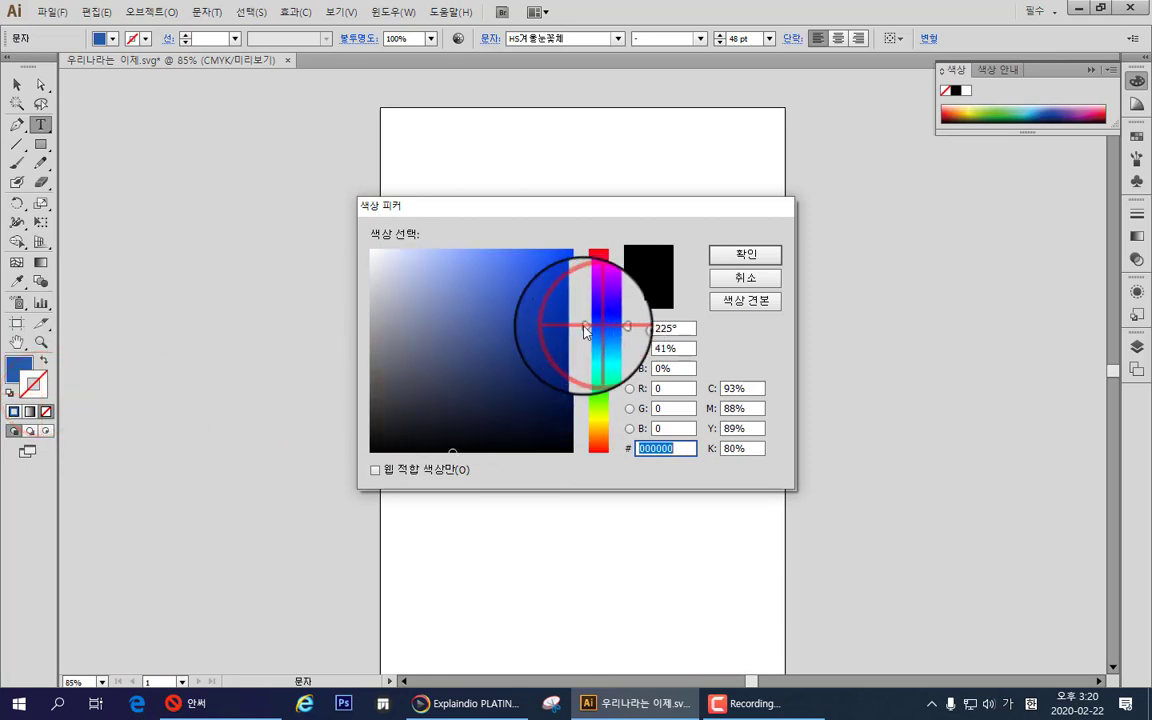
click(546, 276)
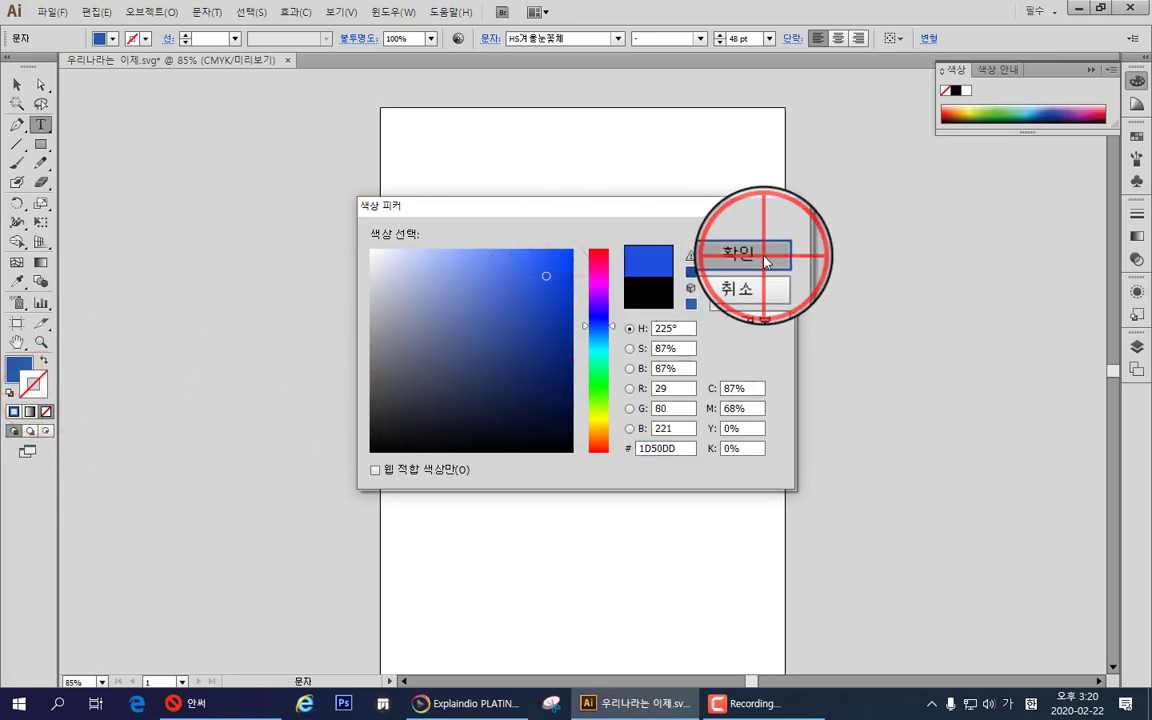
click(766, 262)
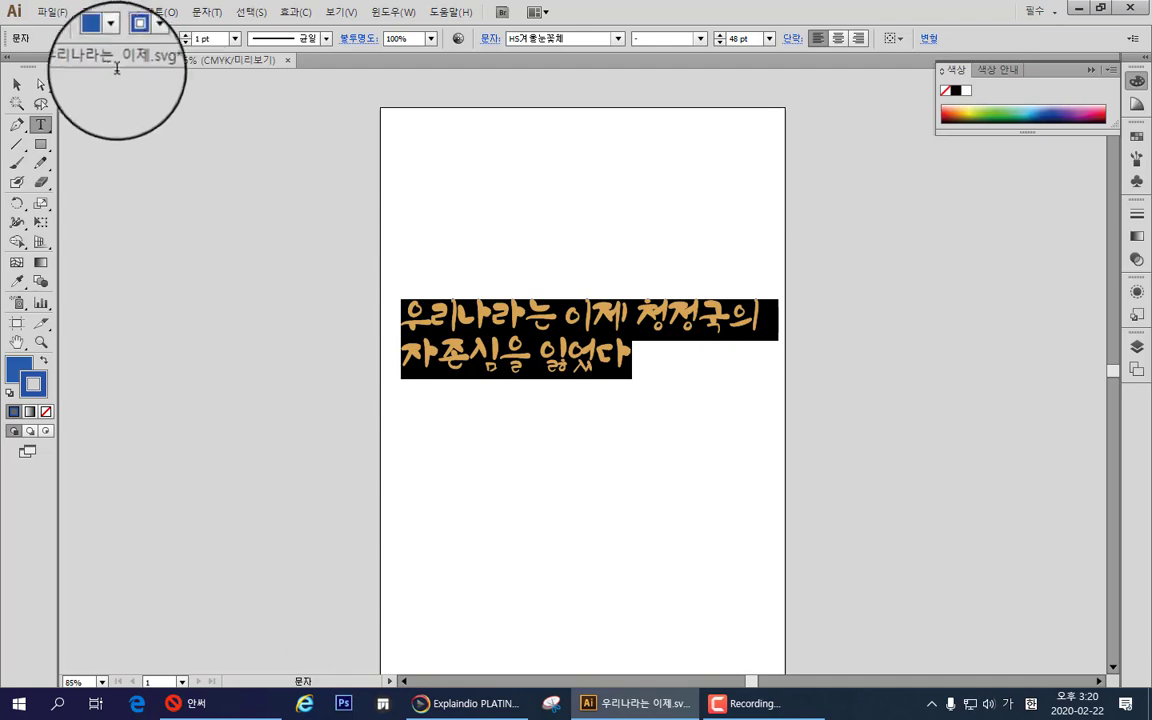
Step: Save the blue text as a new SVG named "우리나라는.svg" in the 에곤 쉴레 folder, with text converted to outlines
click(52, 13)
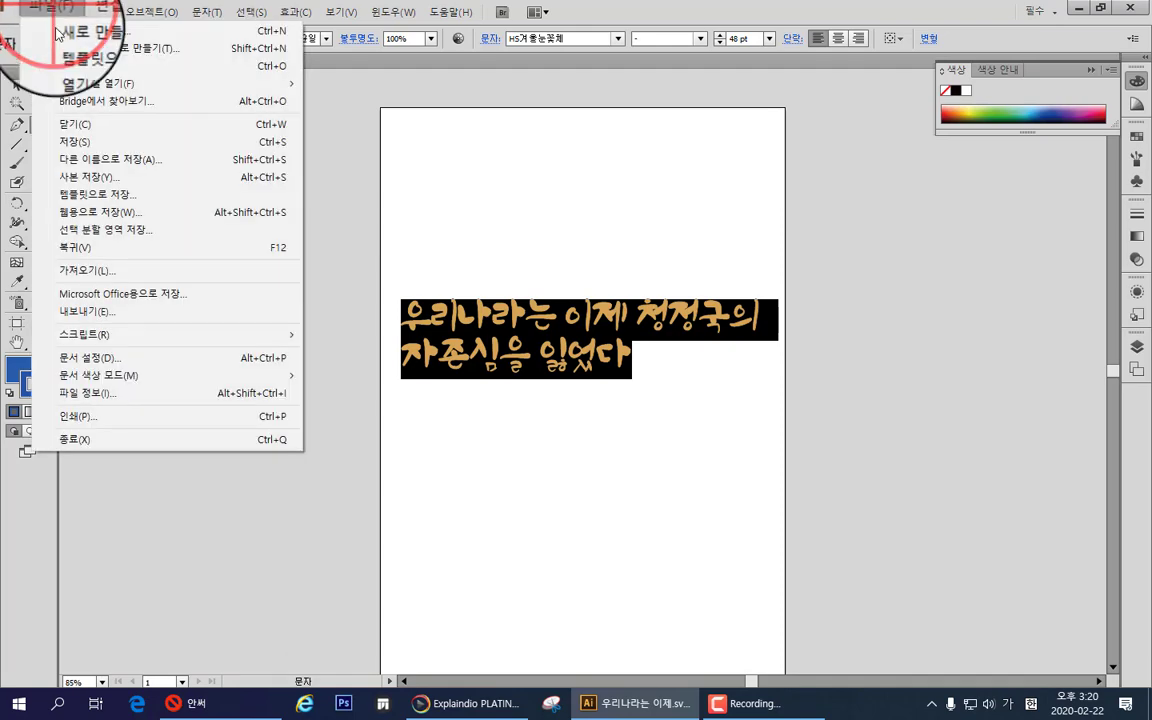
click(92, 160)
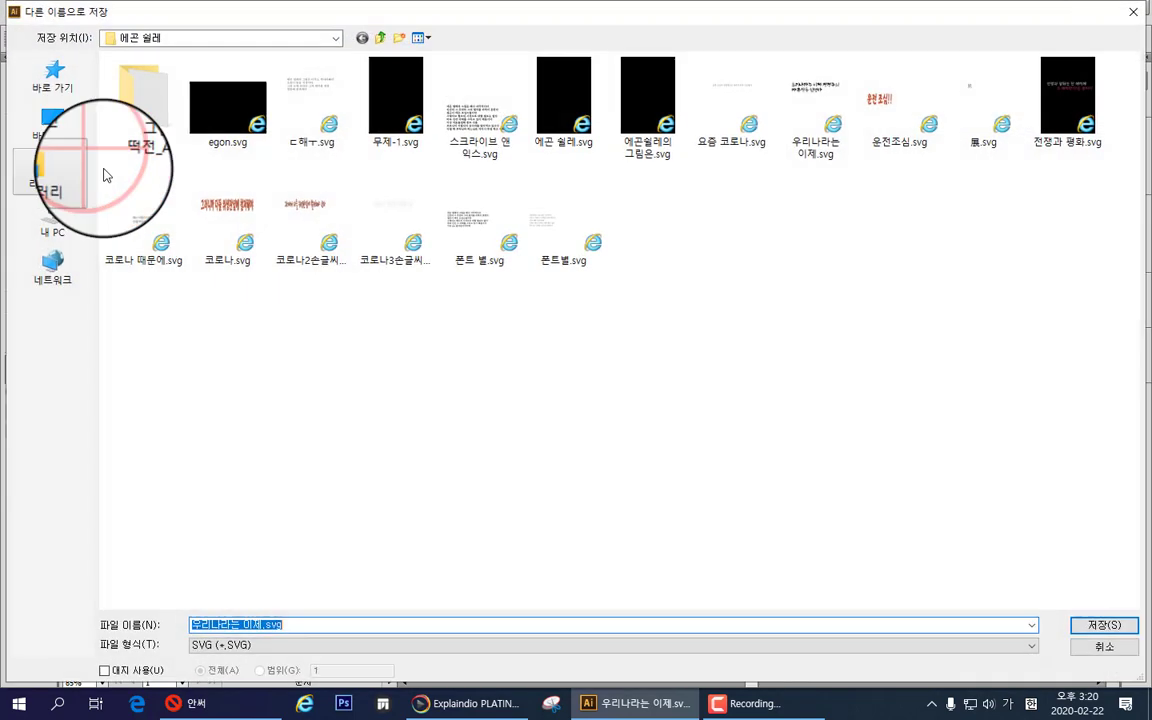
click(297, 624)
drag(297, 624, 244, 624)
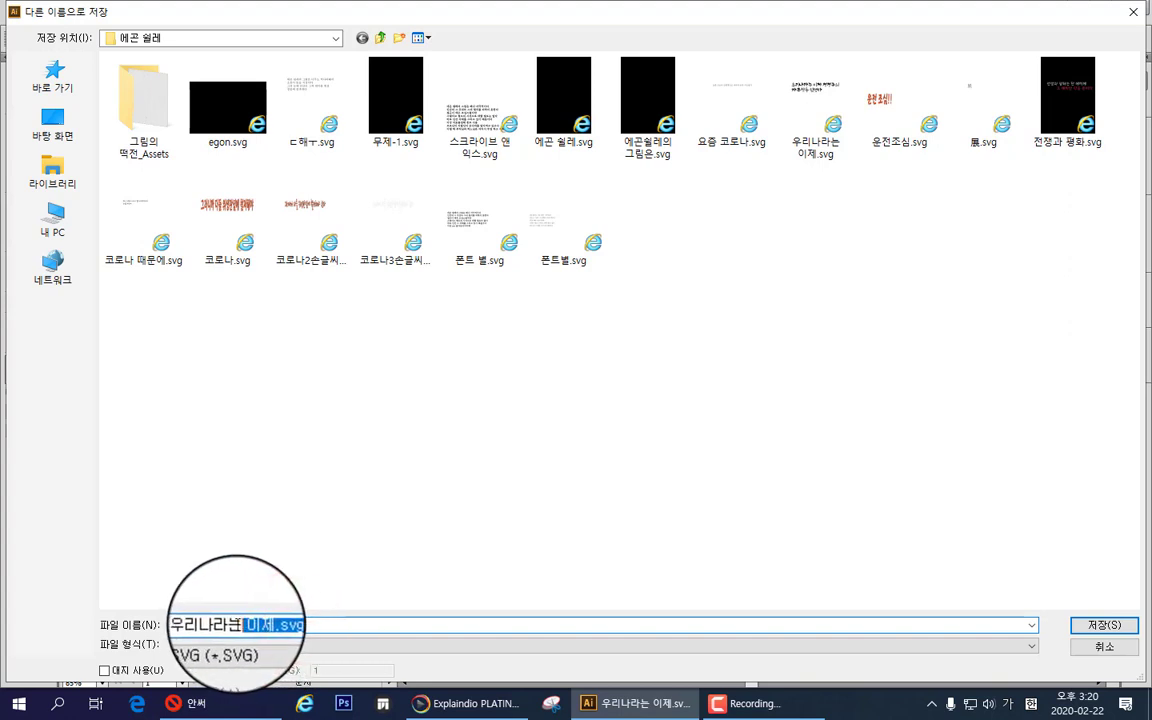
key(BackSpace)
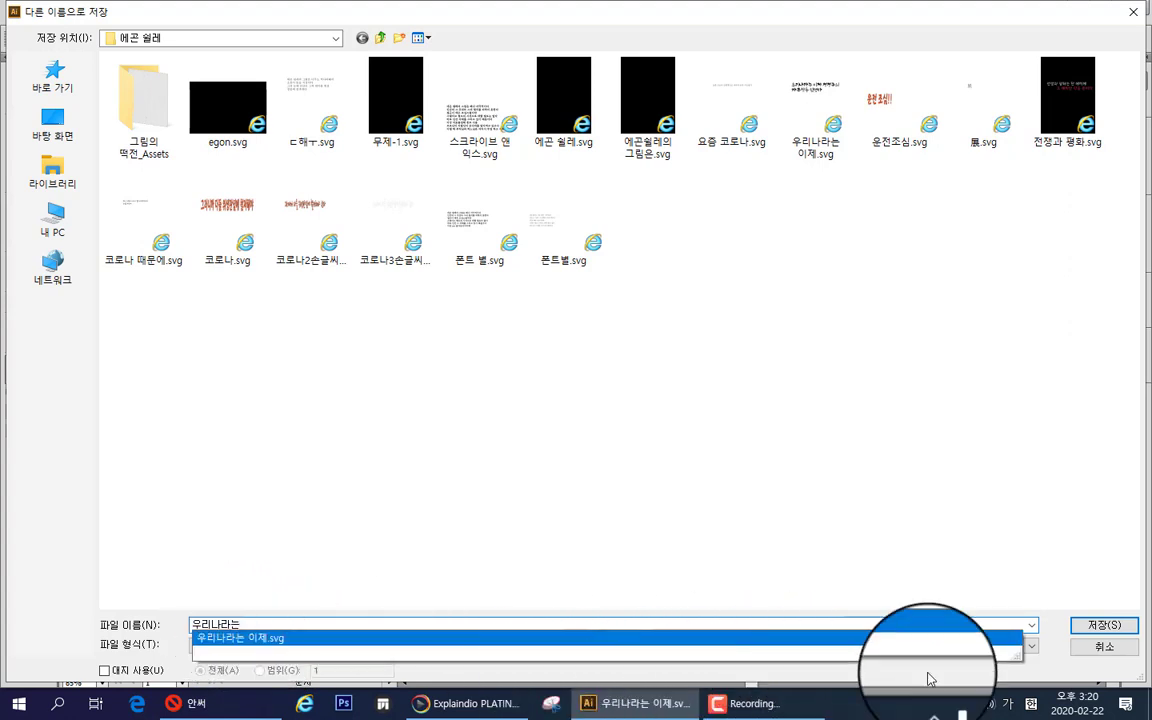
click(1118, 628)
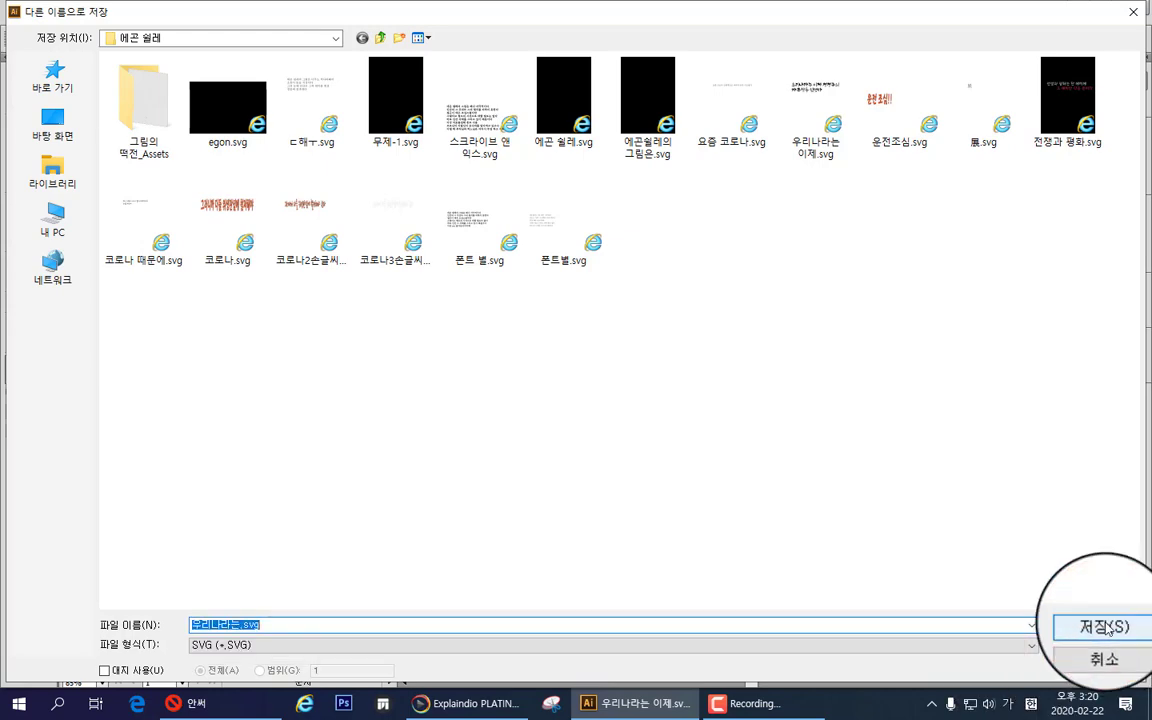
click(1108, 628)
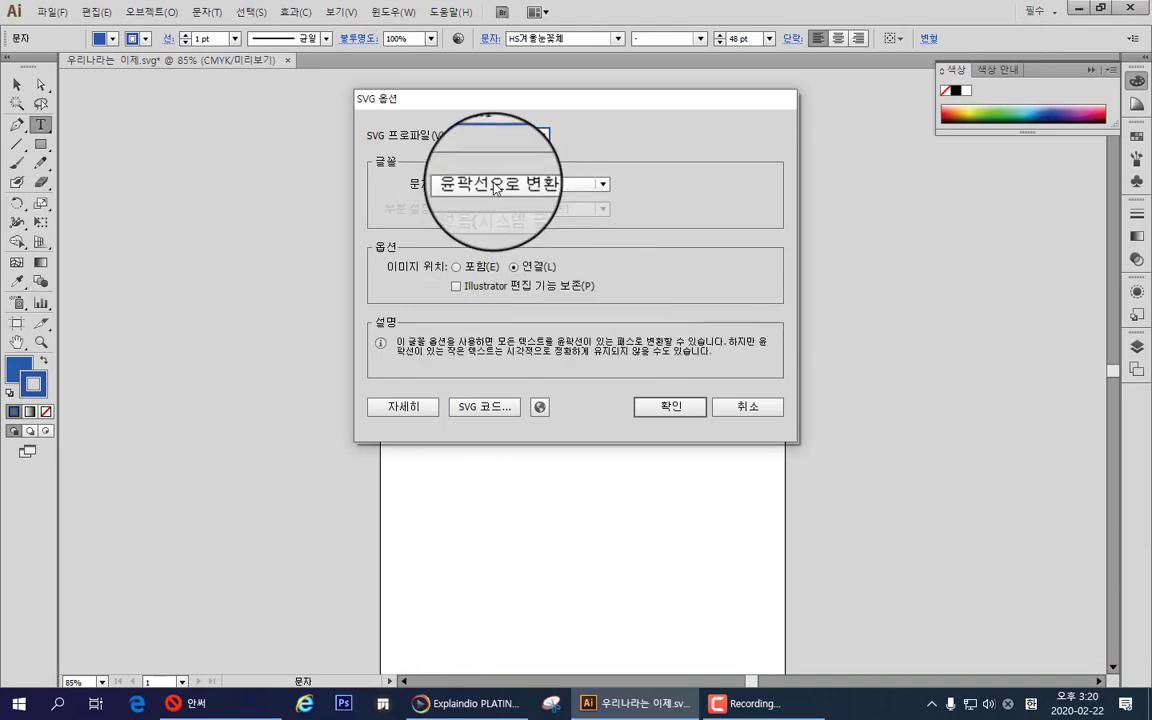
click(660, 406)
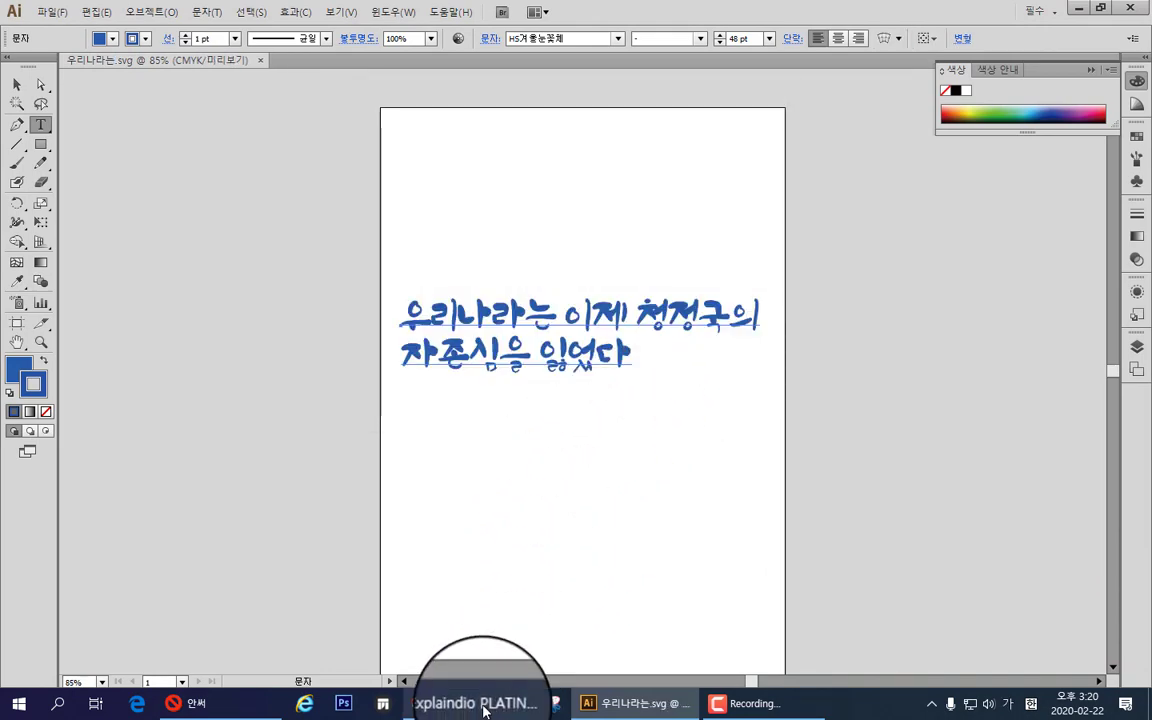
Step: Switch to Explaindio, open the scene's canvas and move the large black text up, just below the first line of the small text
click(480, 704)
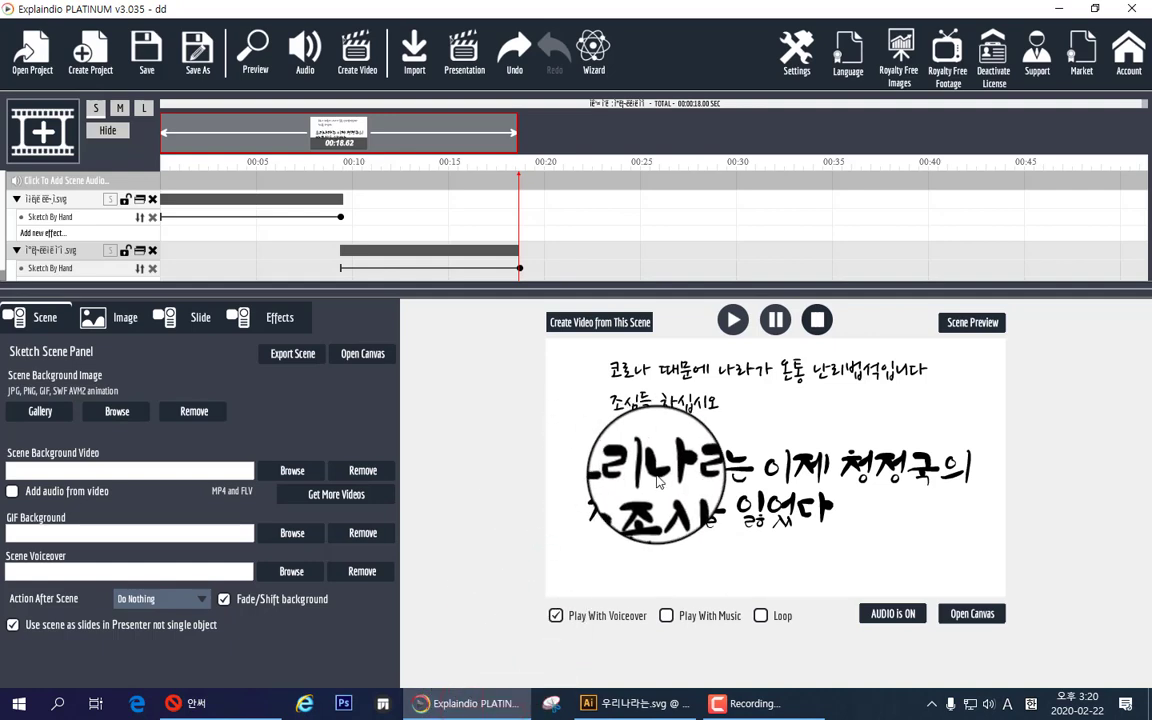
click(970, 613)
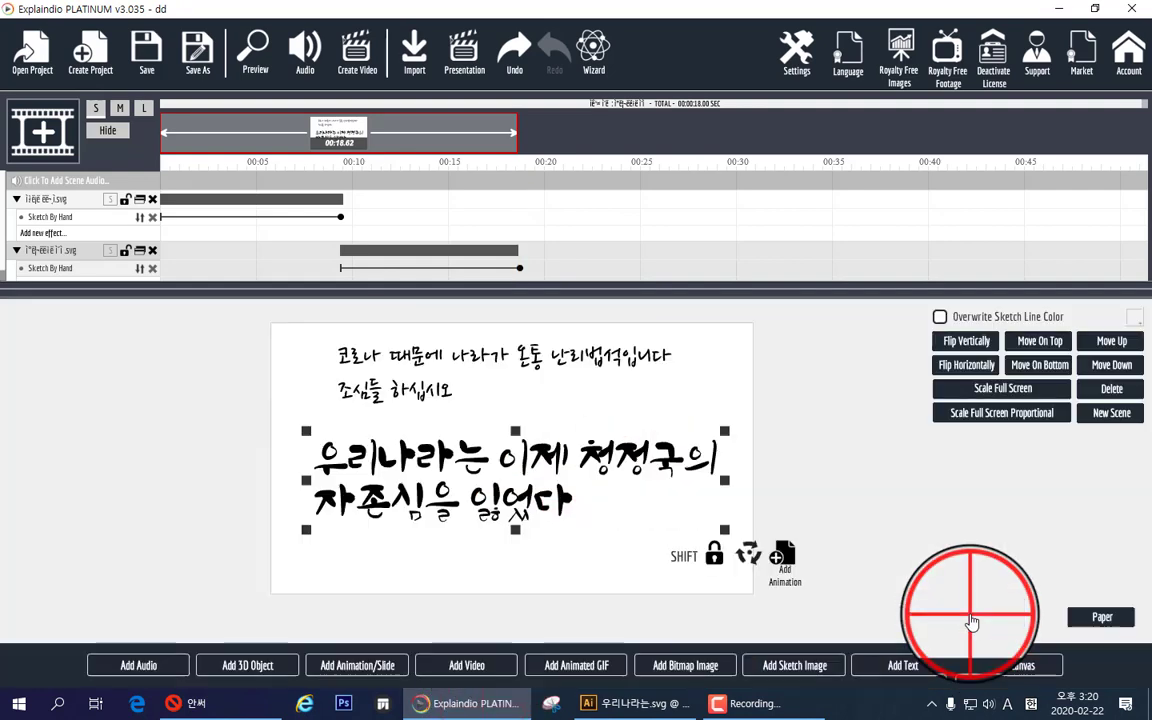
drag(503, 465, 505, 396)
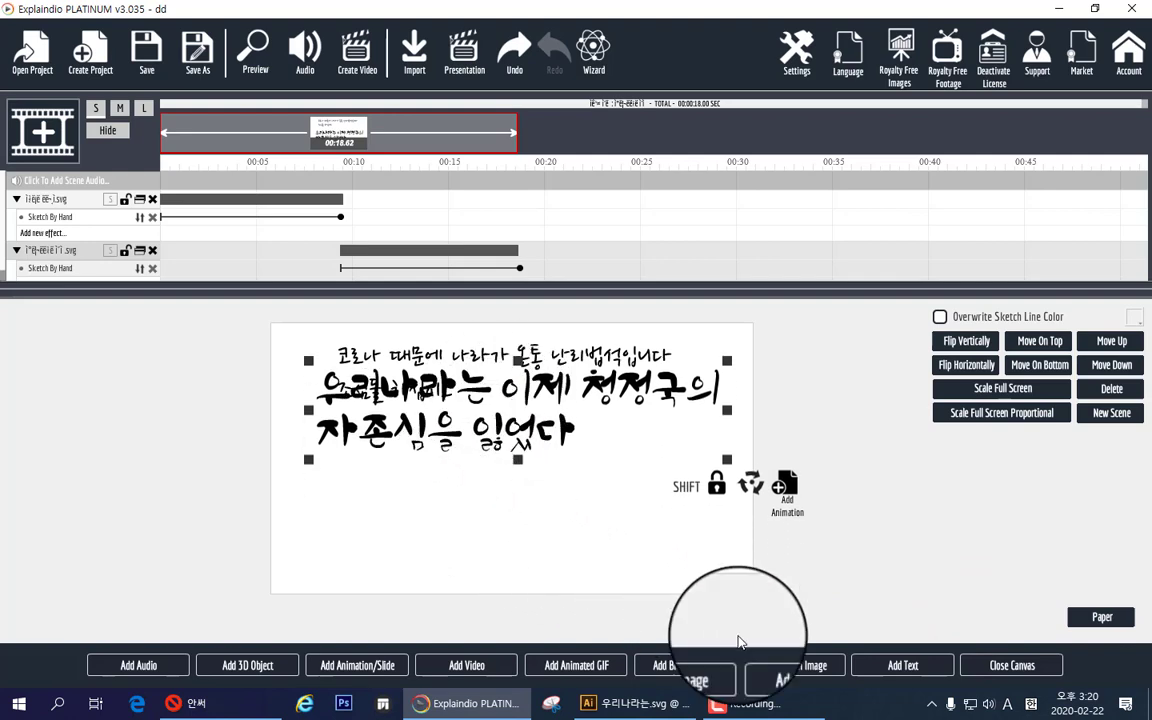
Step: Add "우리나라는.svg" as a sketch image below the black text and enlarge it to about the same width
click(800, 666)
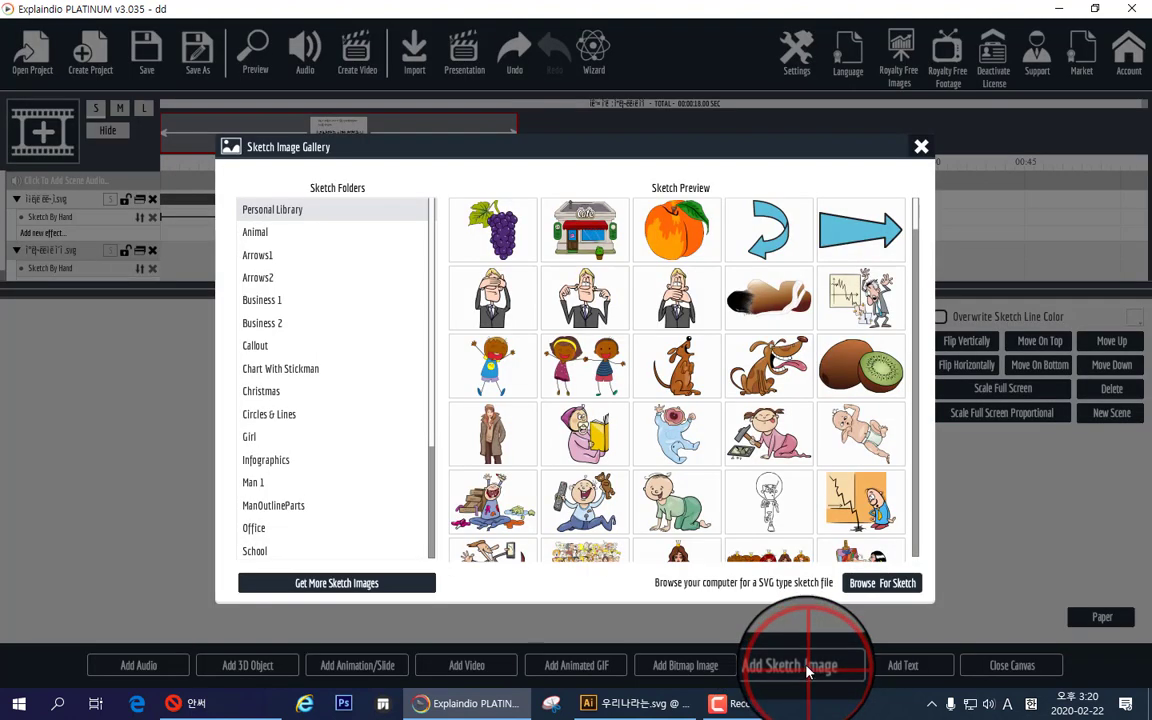
click(865, 584)
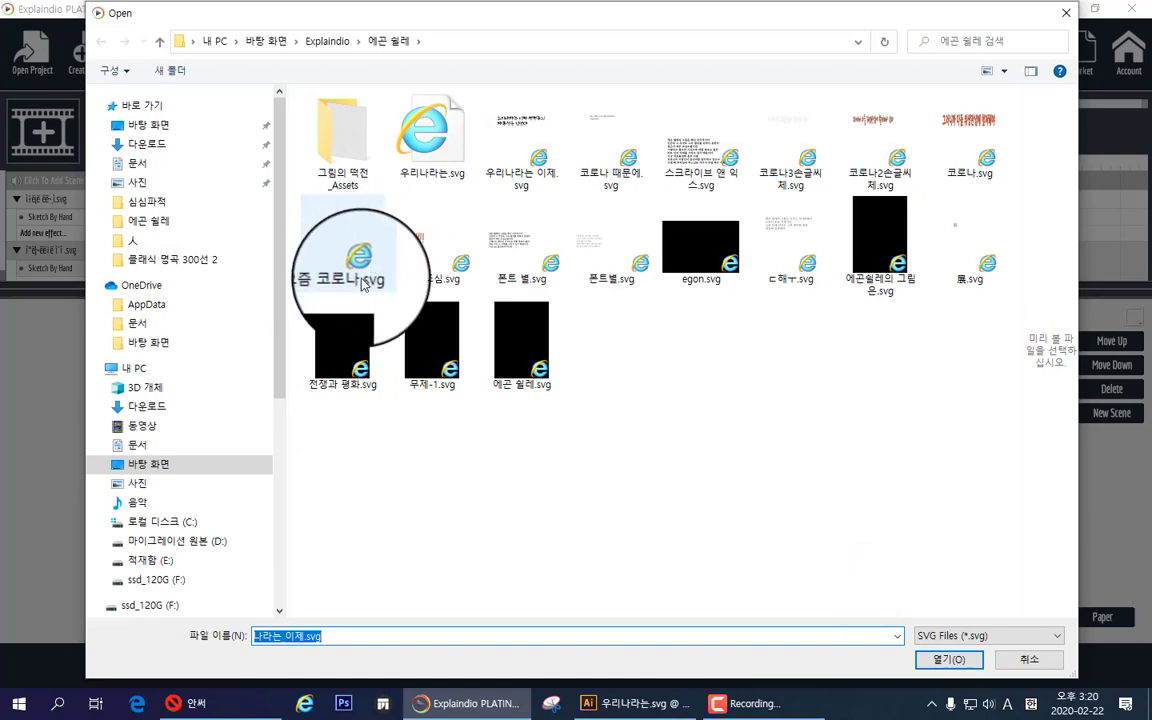
click(425, 135)
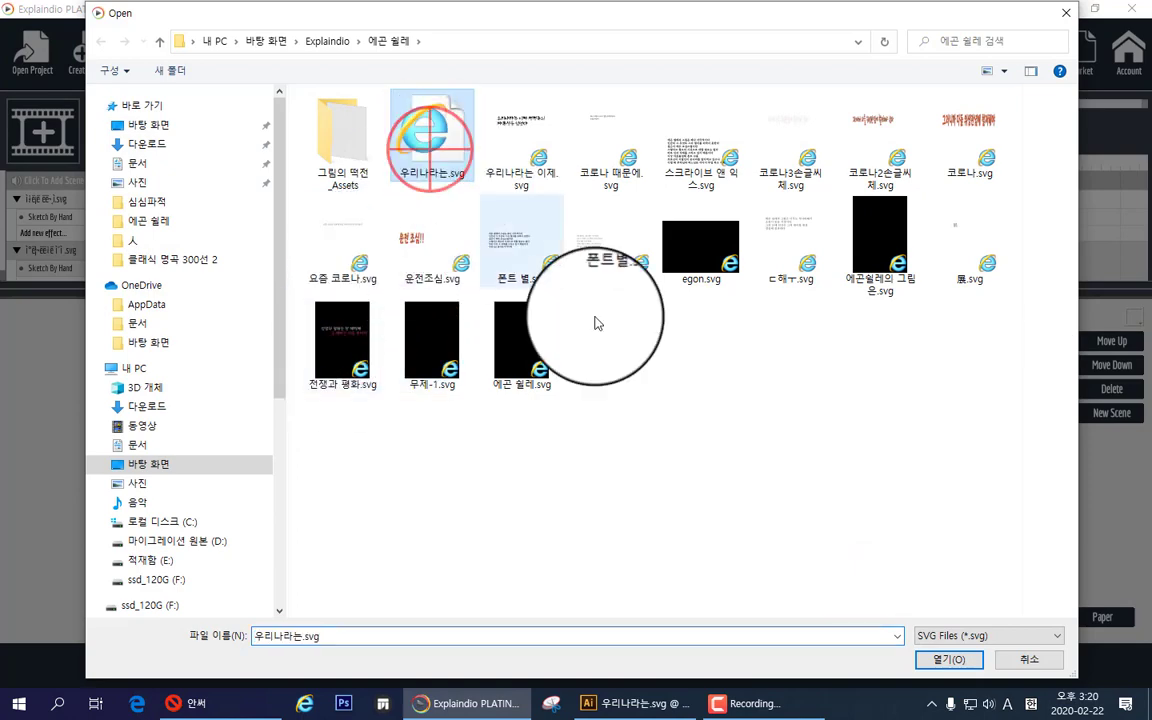
click(949, 666)
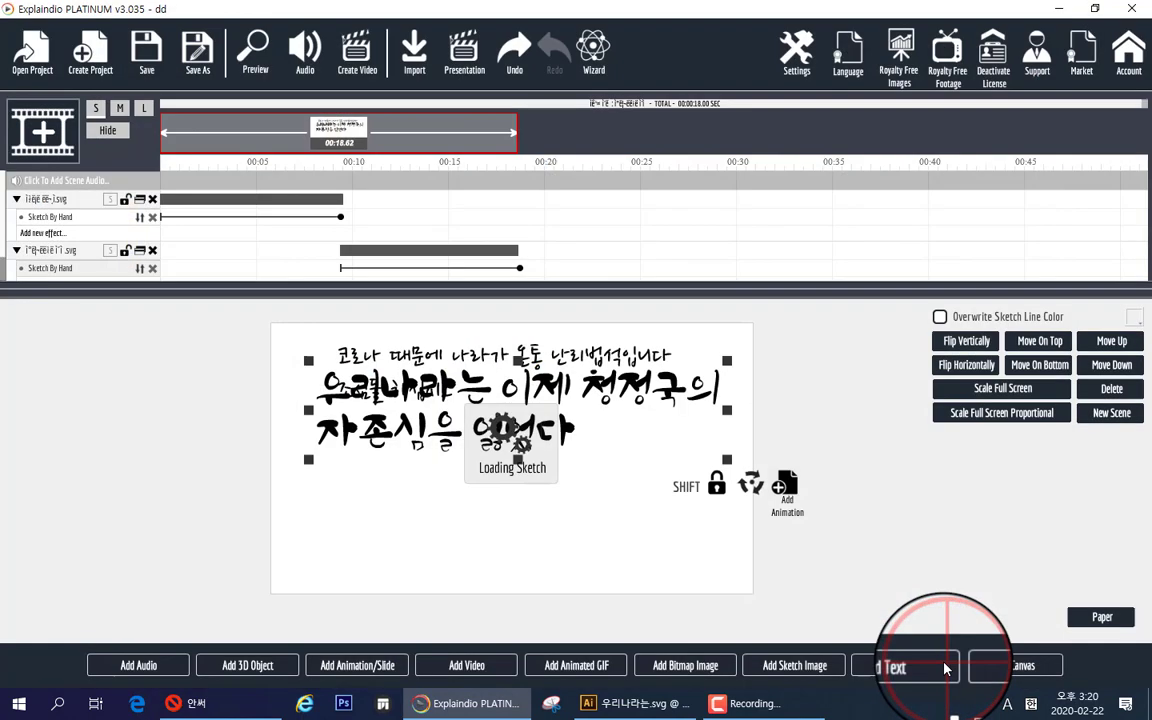
mouse_move(477, 507)
mouse_down()
mouse_move(386, 437)
mouse_move(373, 476)
mouse_move(379, 513)
mouse_move(309, 586)
mouse_up()
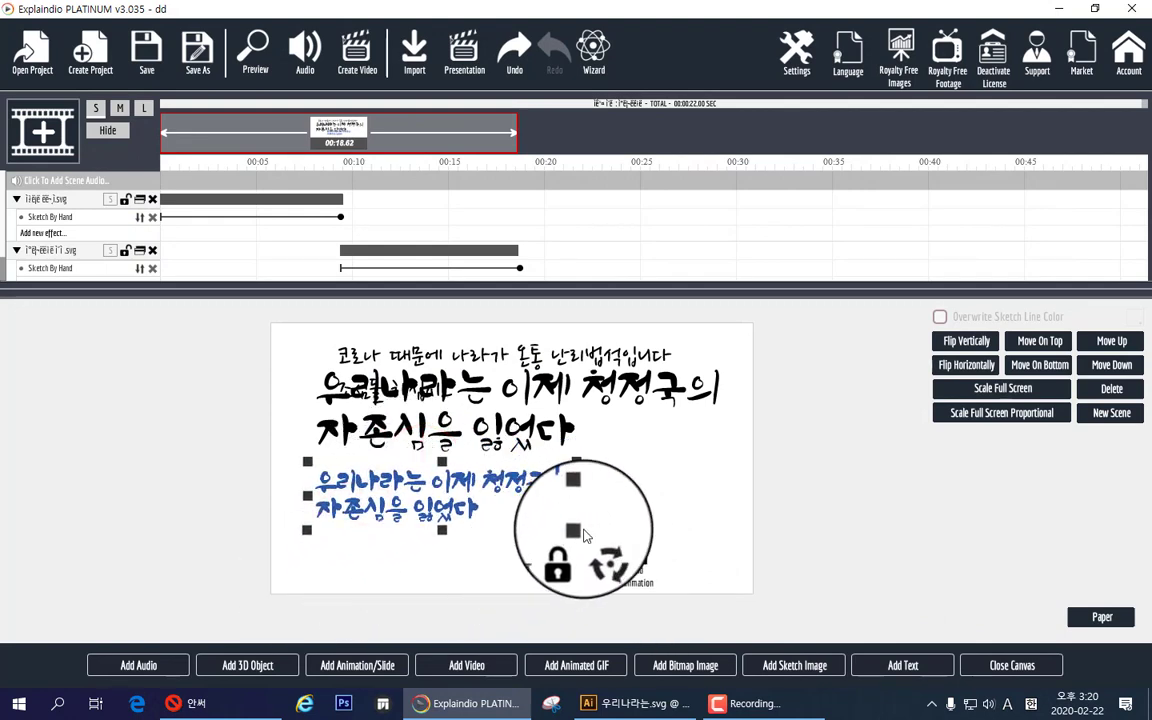
drag(585, 535, 723, 561)
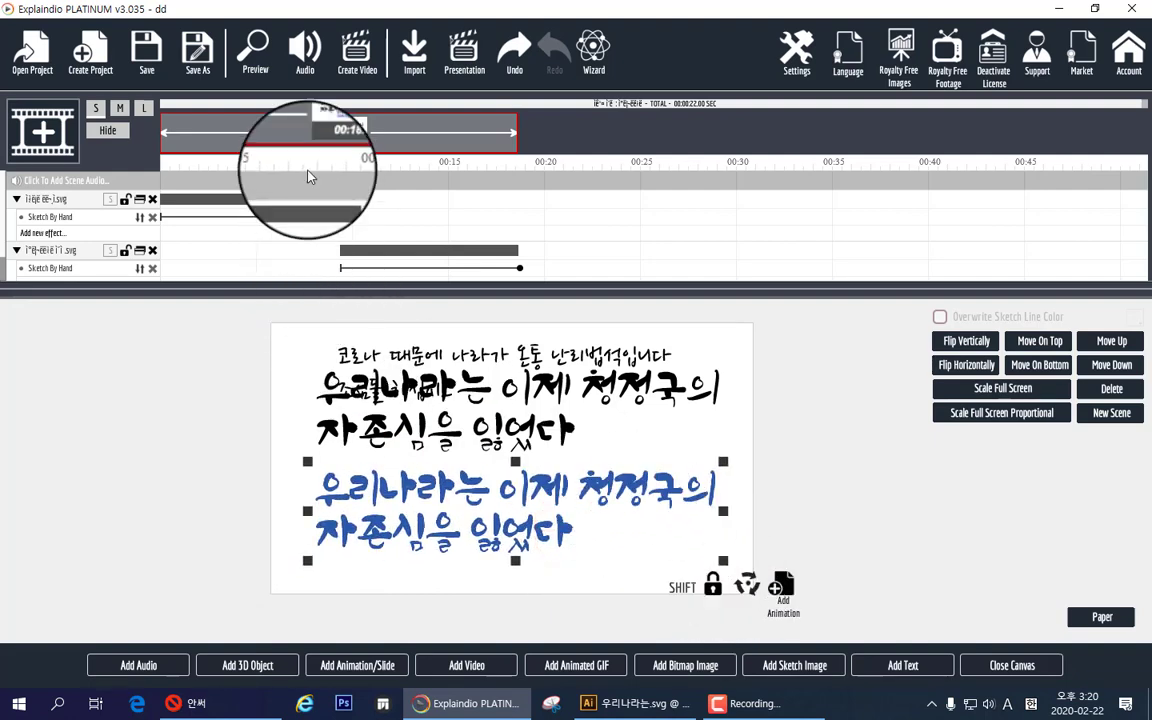
Step: Add a Sketch By Hand effect to the new blue text sketch
scroll(185, 240, down, 2)
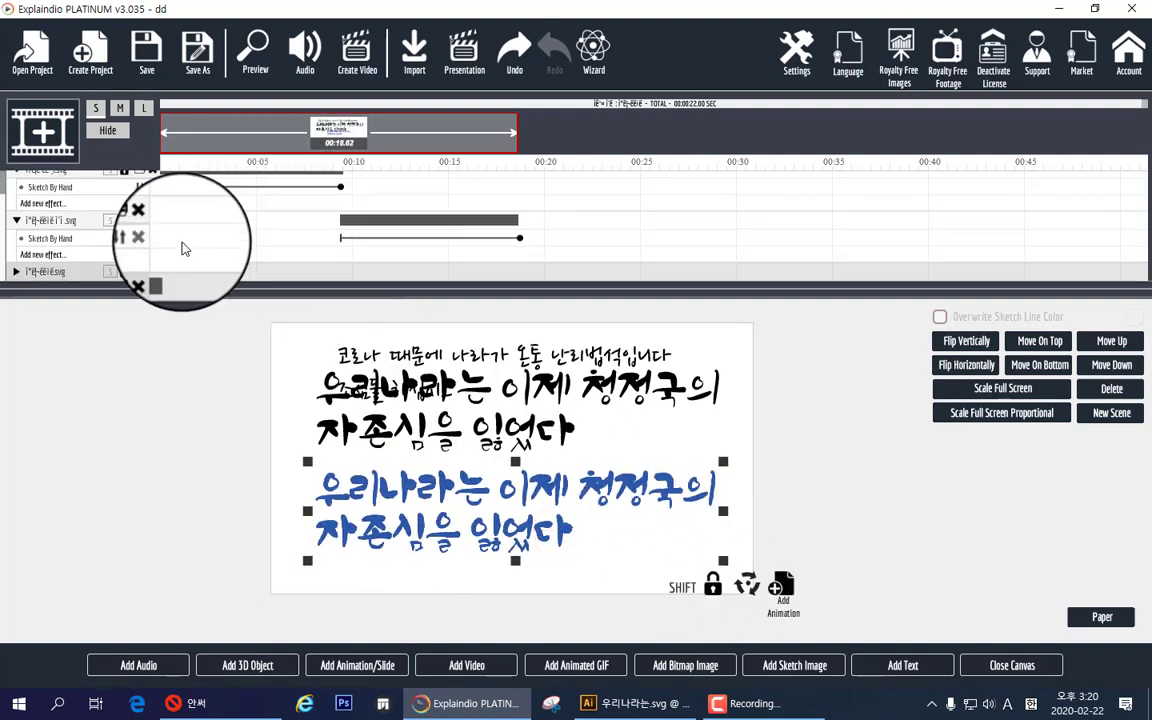
click(17, 273)
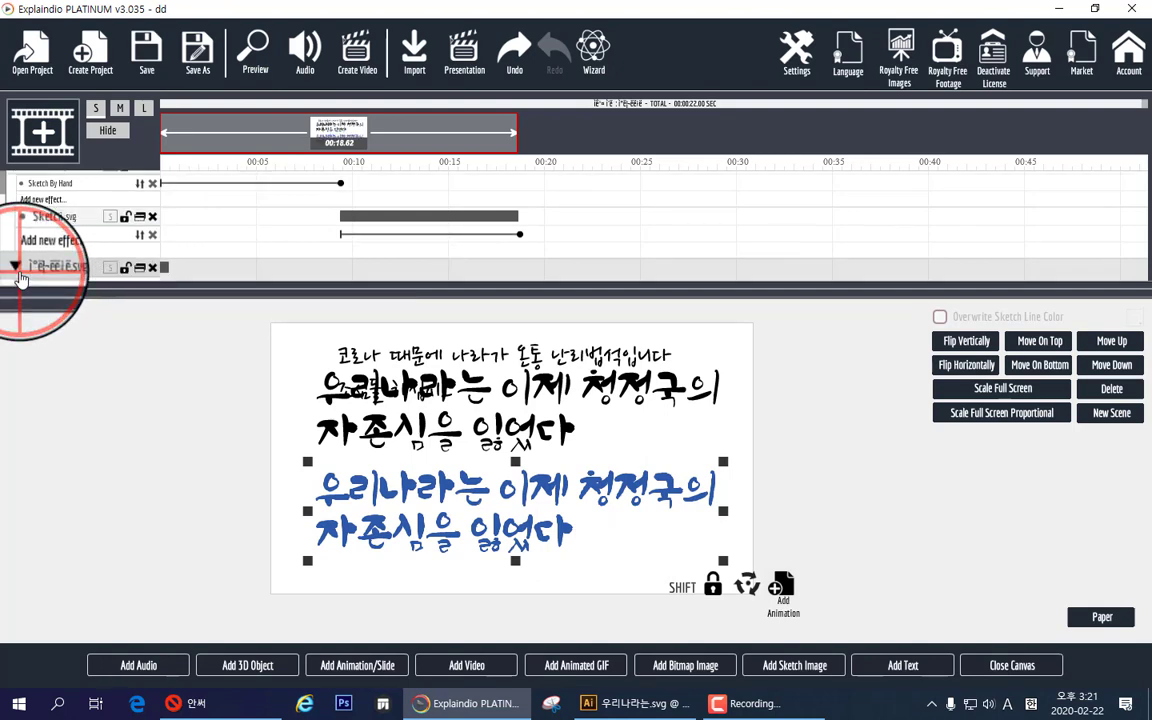
scroll(20, 265, down, 1)
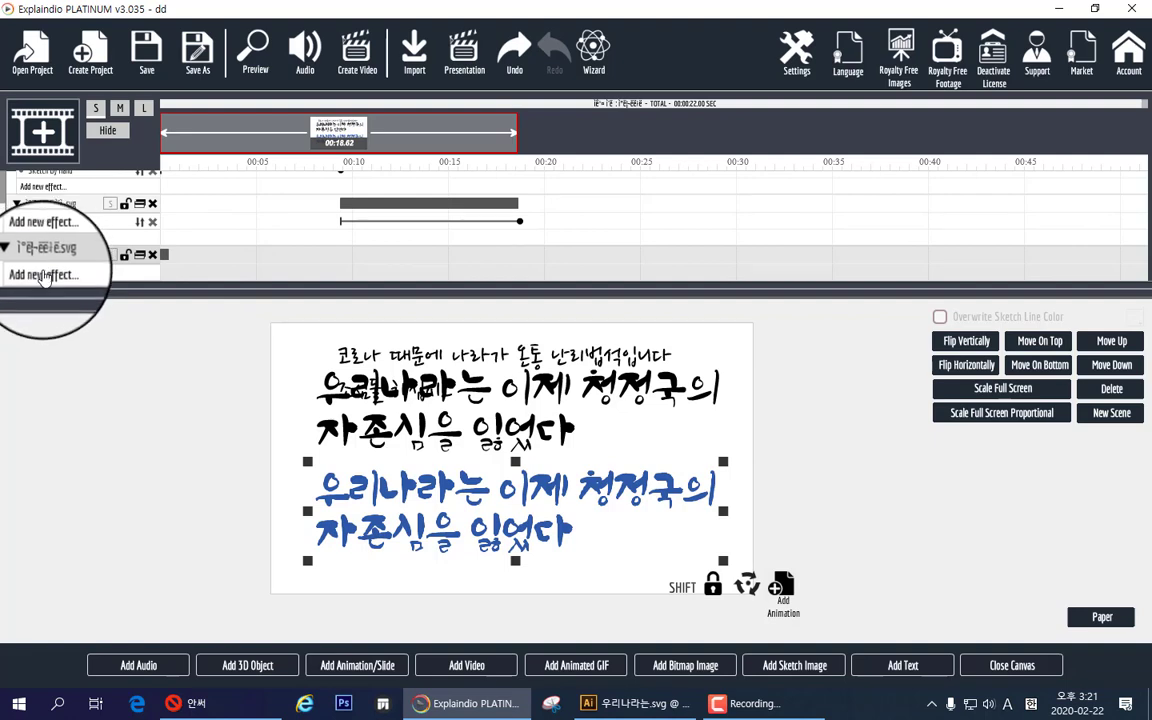
click(43, 275)
mouse_move(245, 290)
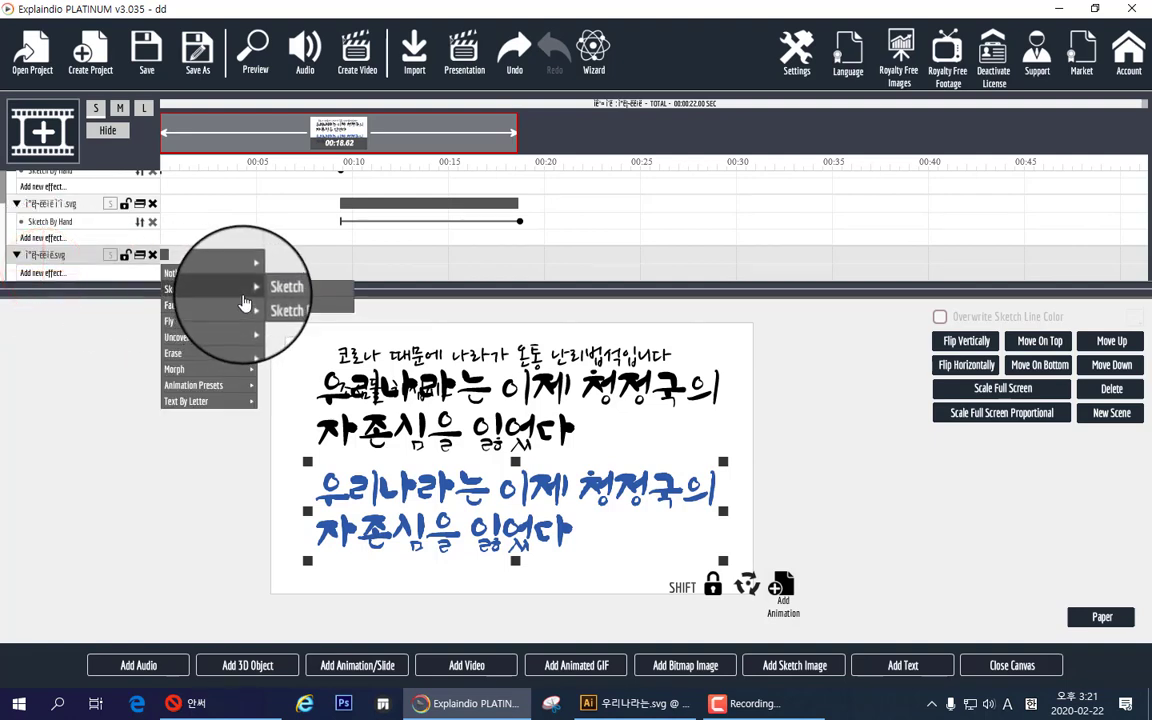
click(288, 305)
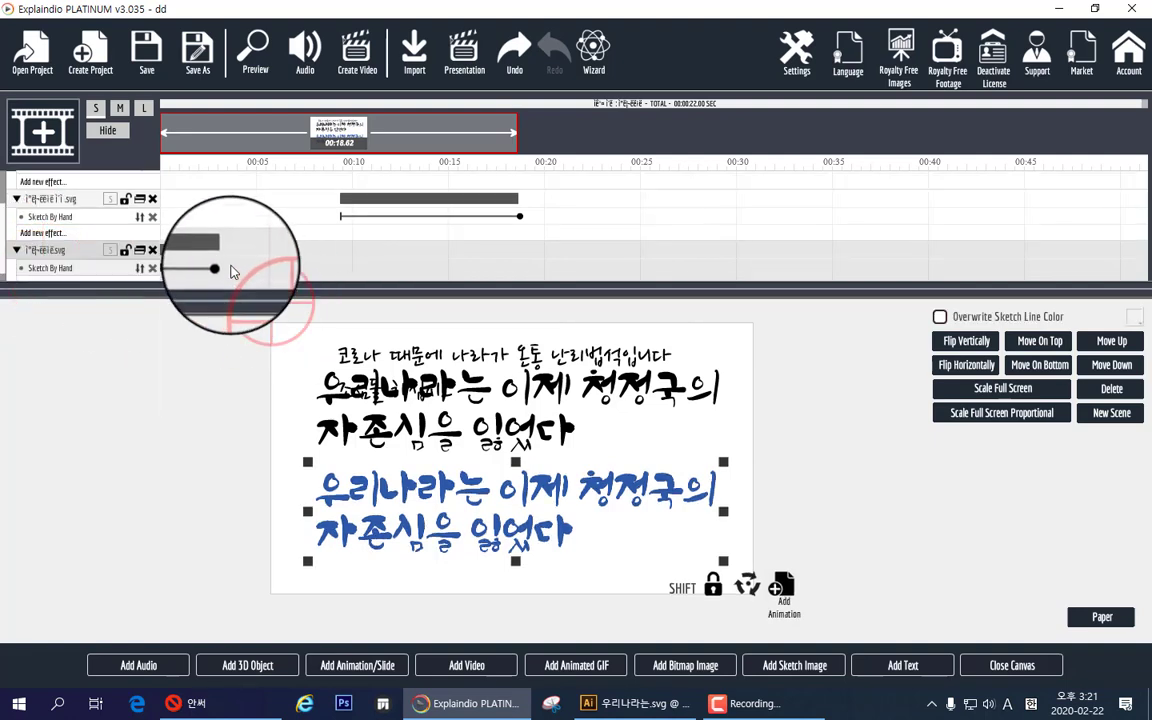
Step: Time the blue sketch from the second sketch's end to about 28.2 seconds, and close the canvas
drag(213, 258, 575, 318)
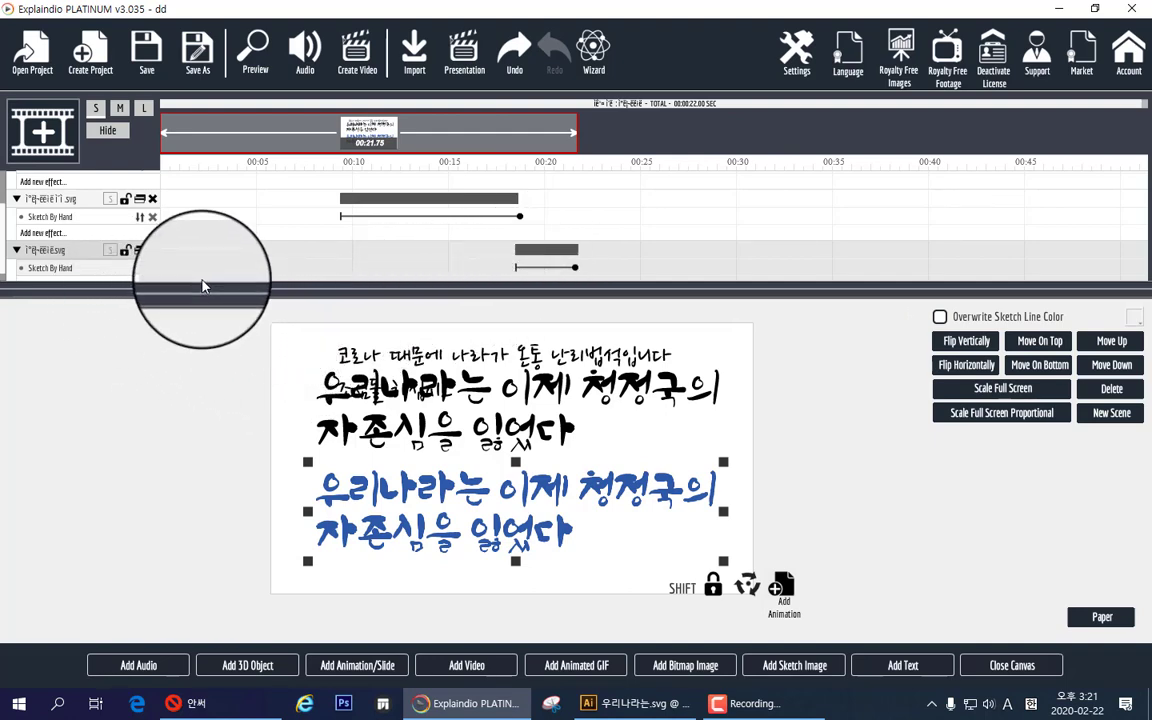
click(62, 272)
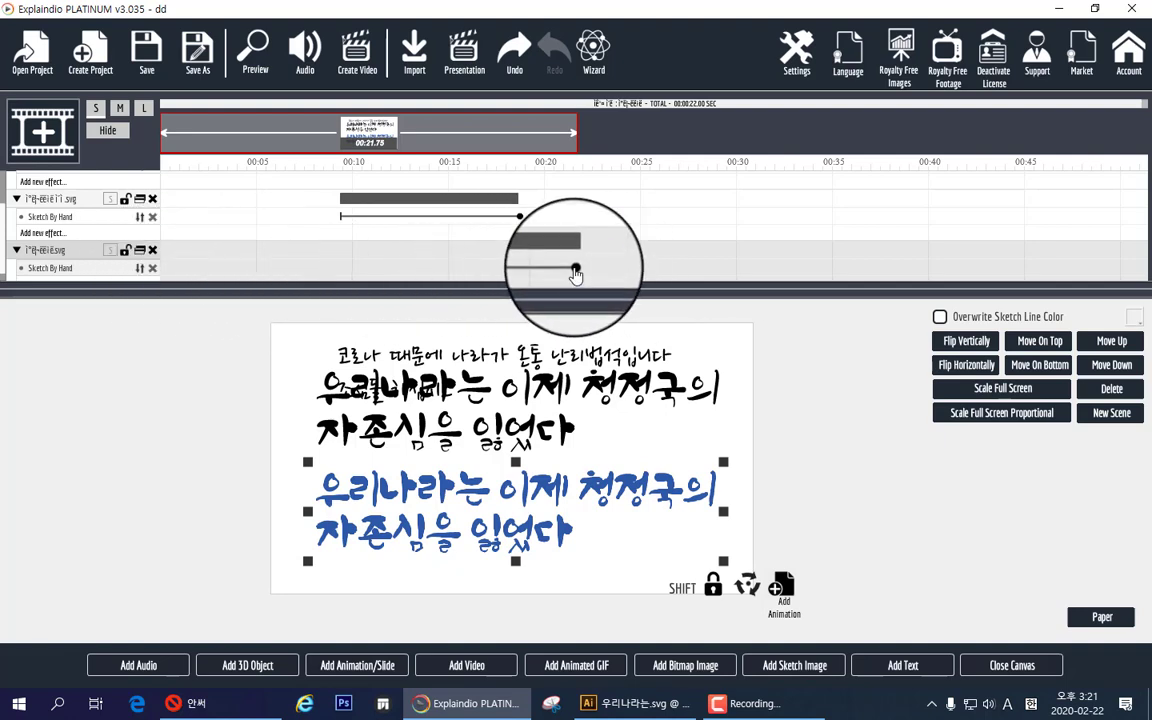
drag(576, 272, 698, 298)
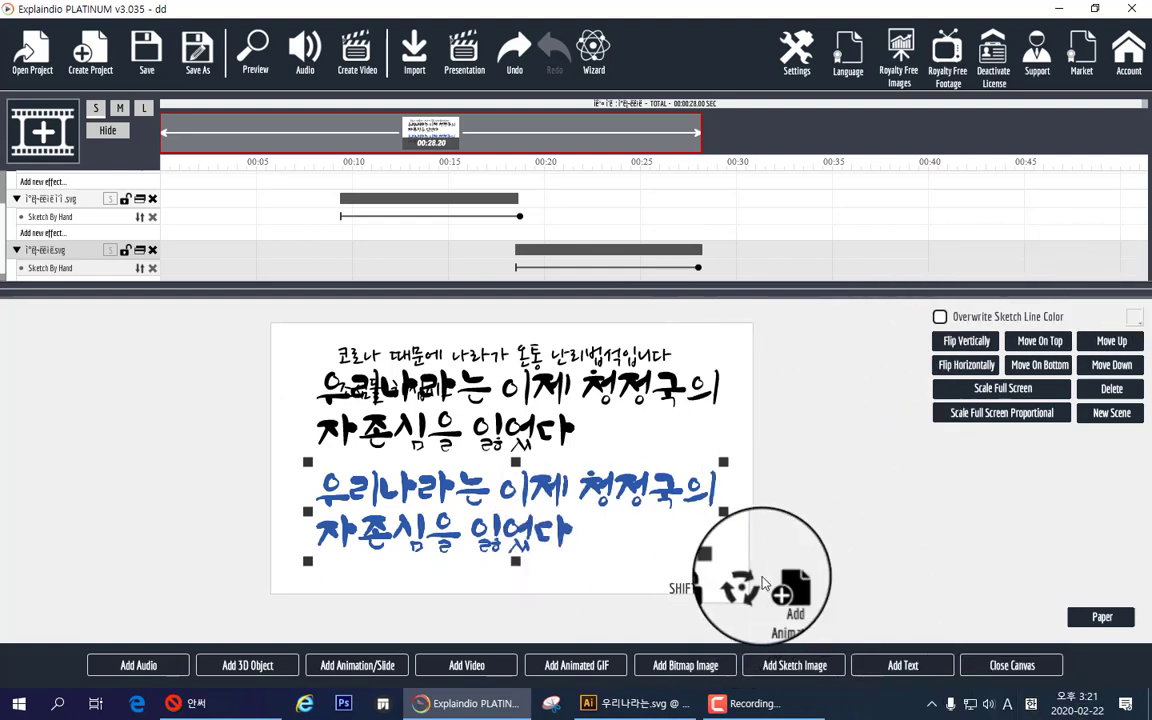
click(987, 668)
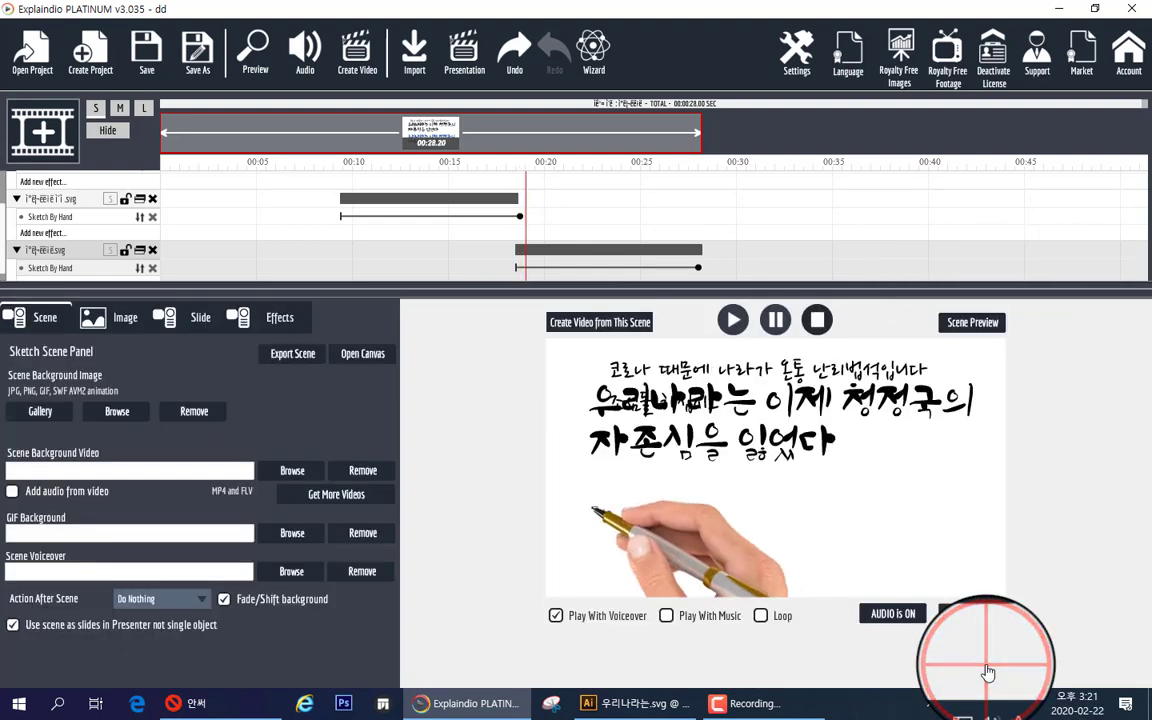